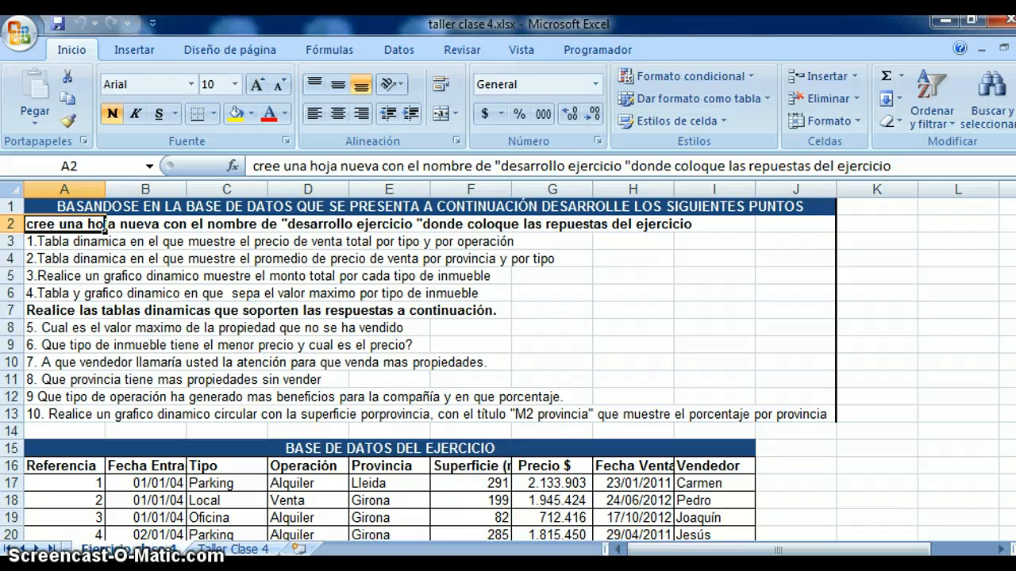
Add a new worksheet named "desarrollo ejercicio" and place it directly before the Taller Clase 4 sheet.
left_click(298, 549)
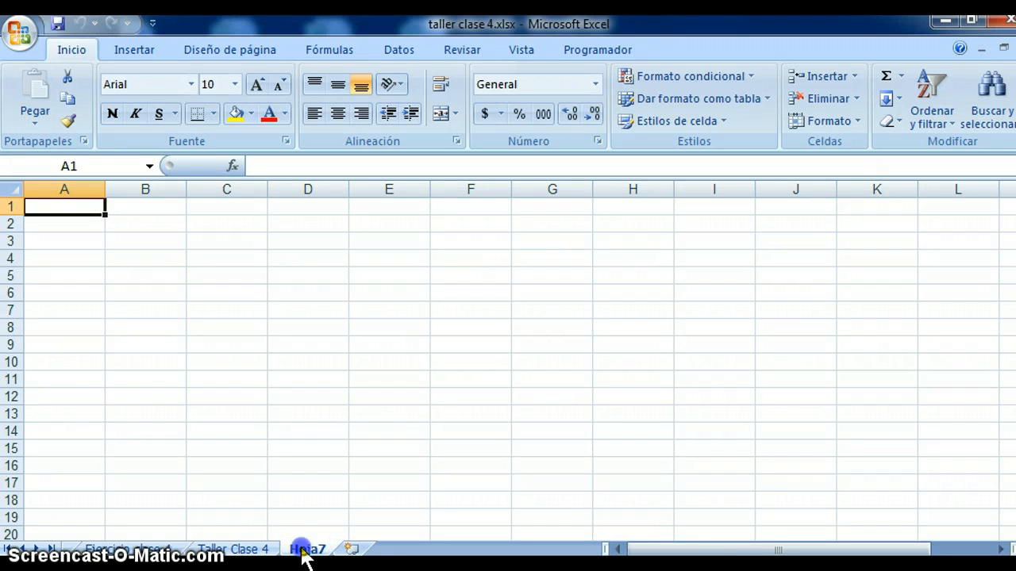
double_click(303, 550)
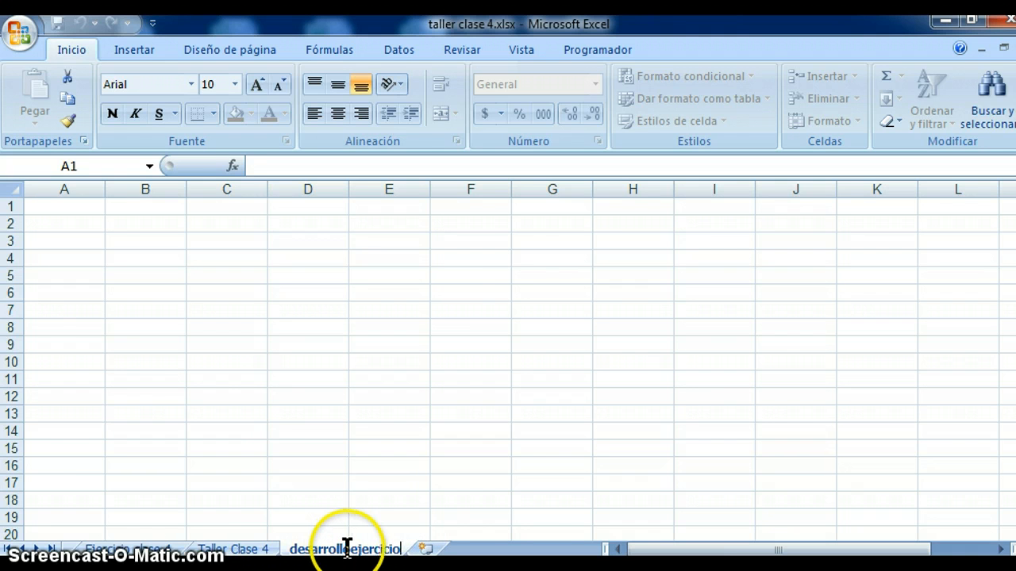
left_click(262, 548)
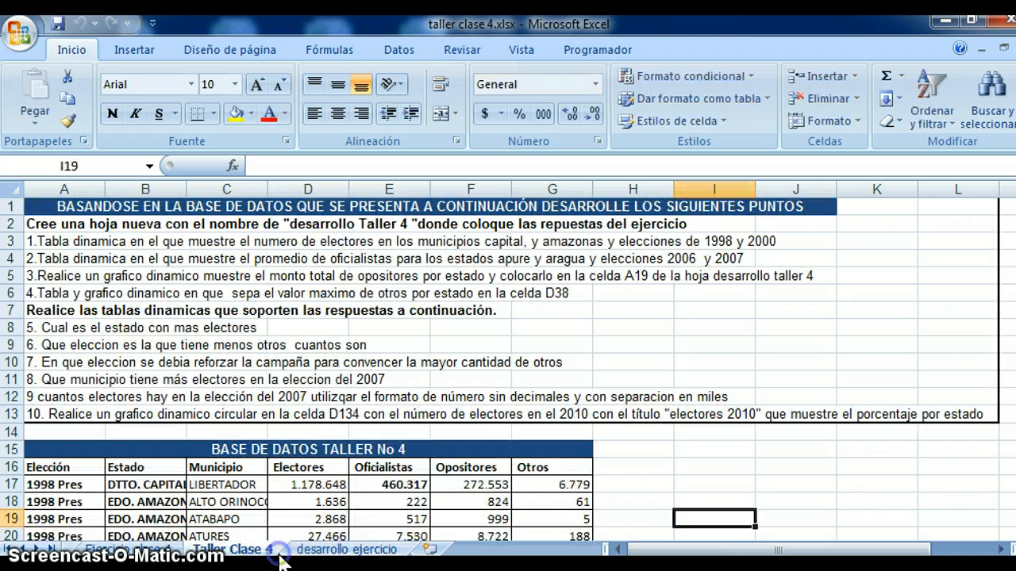
left_click(298, 551)
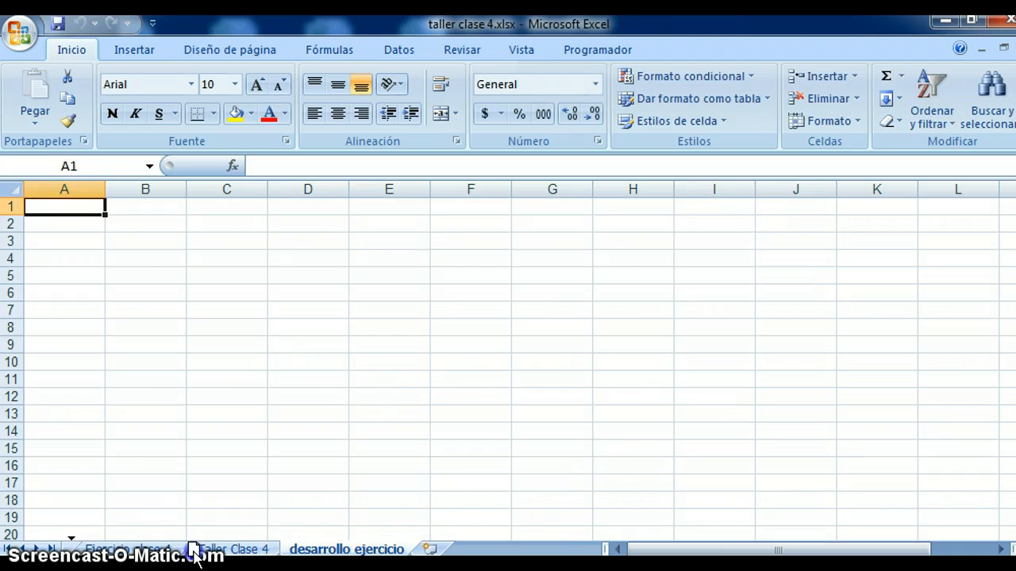
left_click_drag(197, 556, 191, 554)
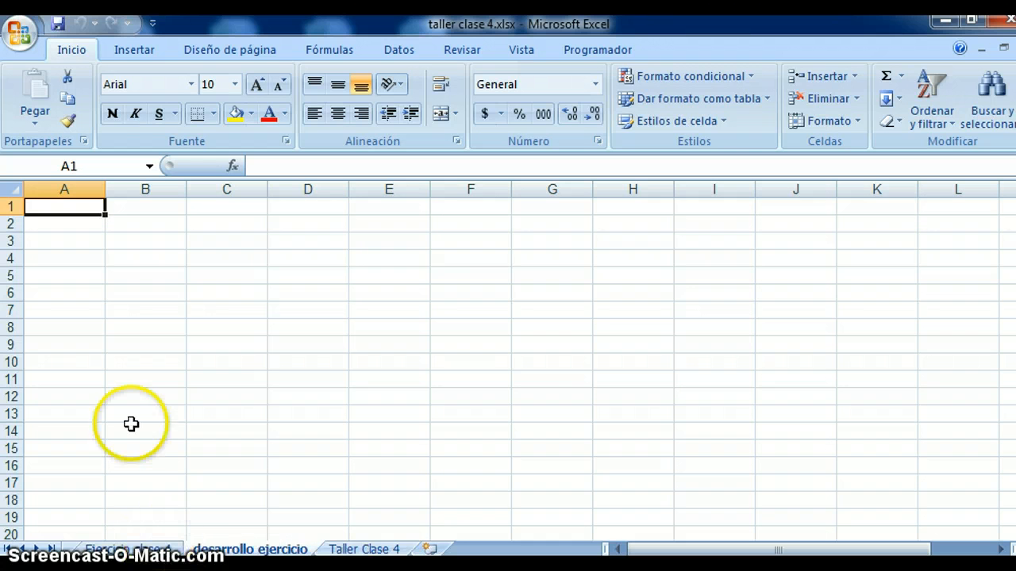
Link cell A1 of desarrollo ejercicio to the question 1 statement in cell A3 of the Ejercicio clase 4 sheet.
type("+")
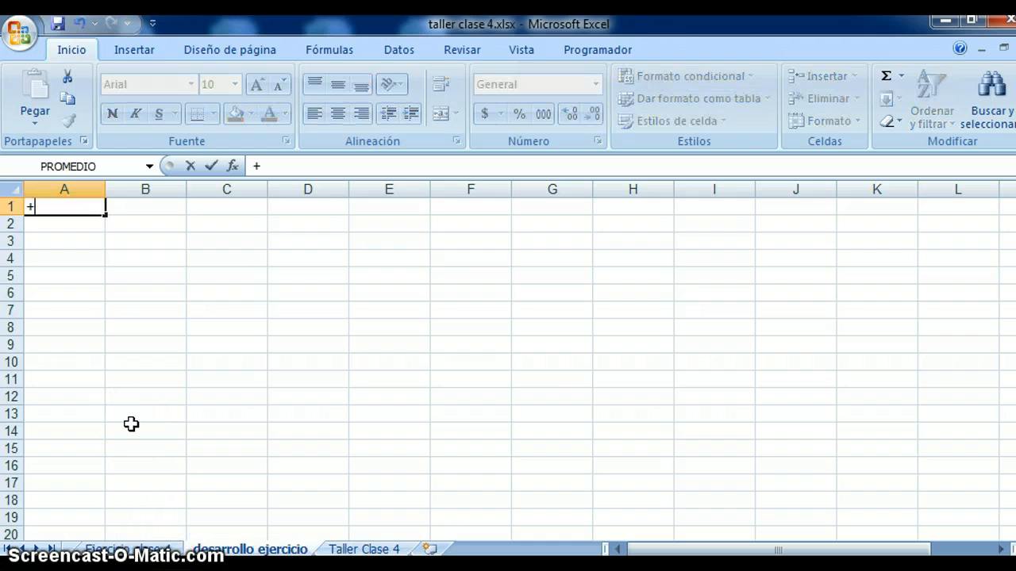
left_click(151, 553)
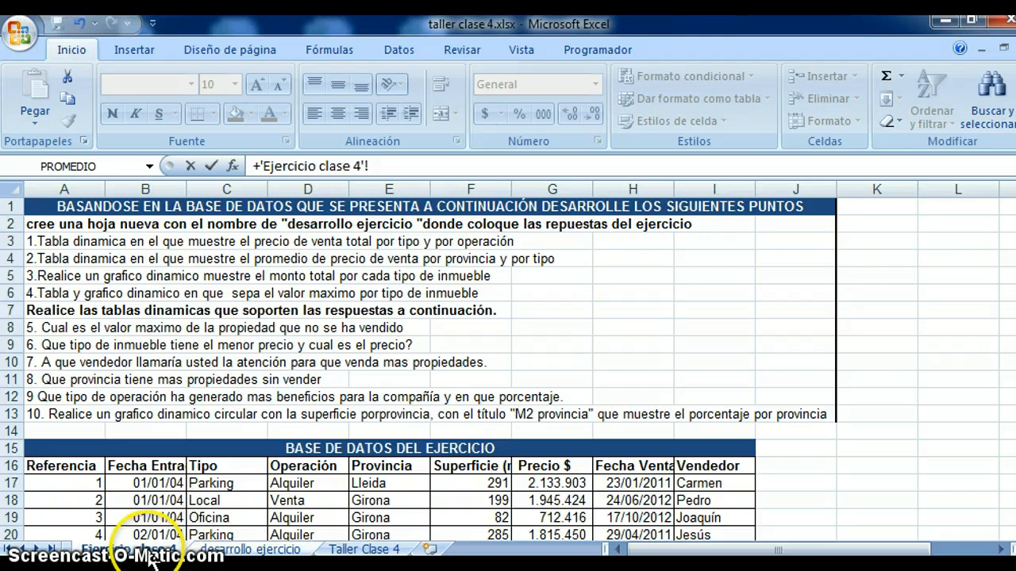
key("Return")
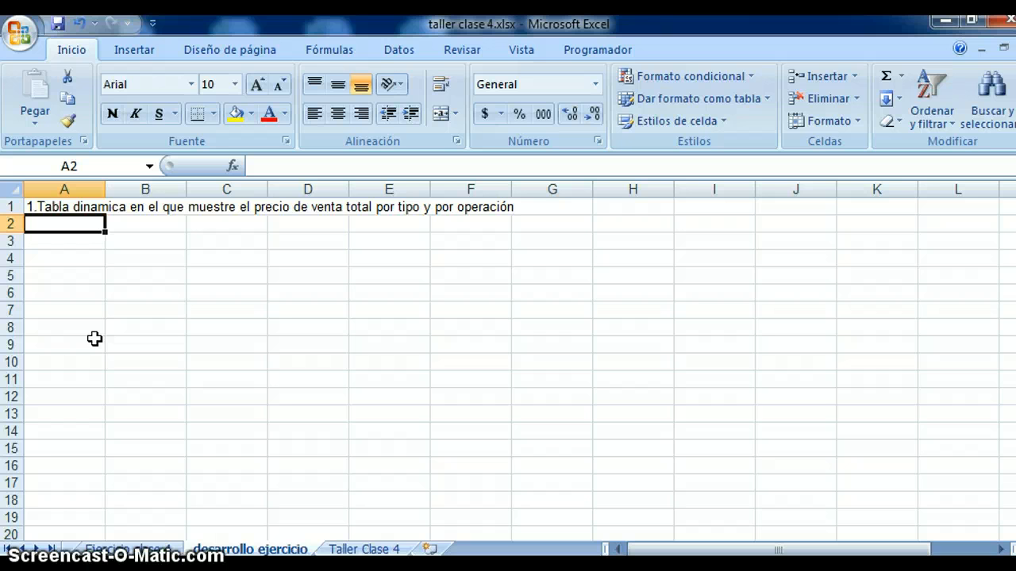
Create a pivot table from range A16:I3353 of Ejercicio clase 4, placed in the existing desarrollo ejercicio sheet at cell A2.
left_click(134, 550)
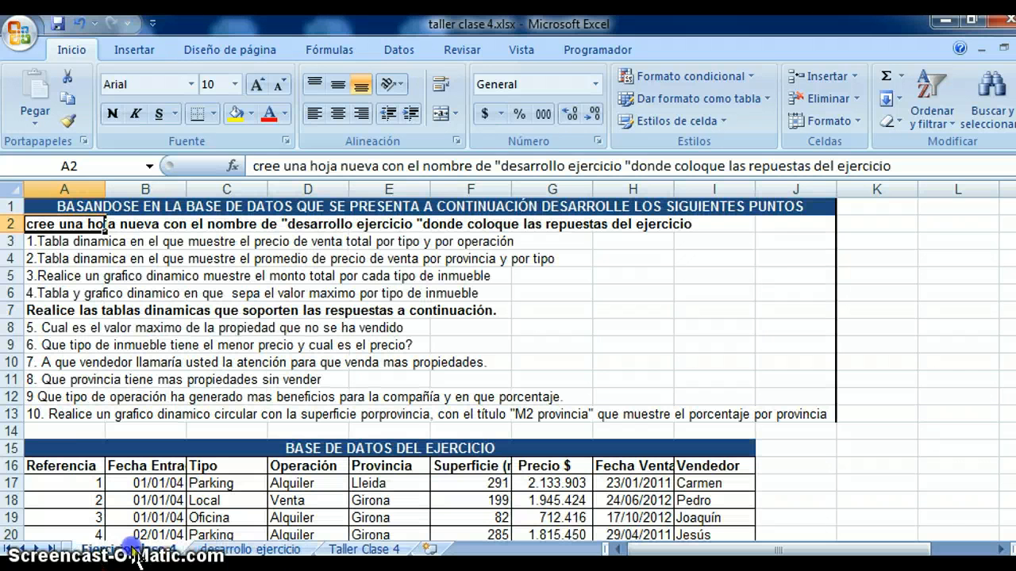
left_click(41, 467)
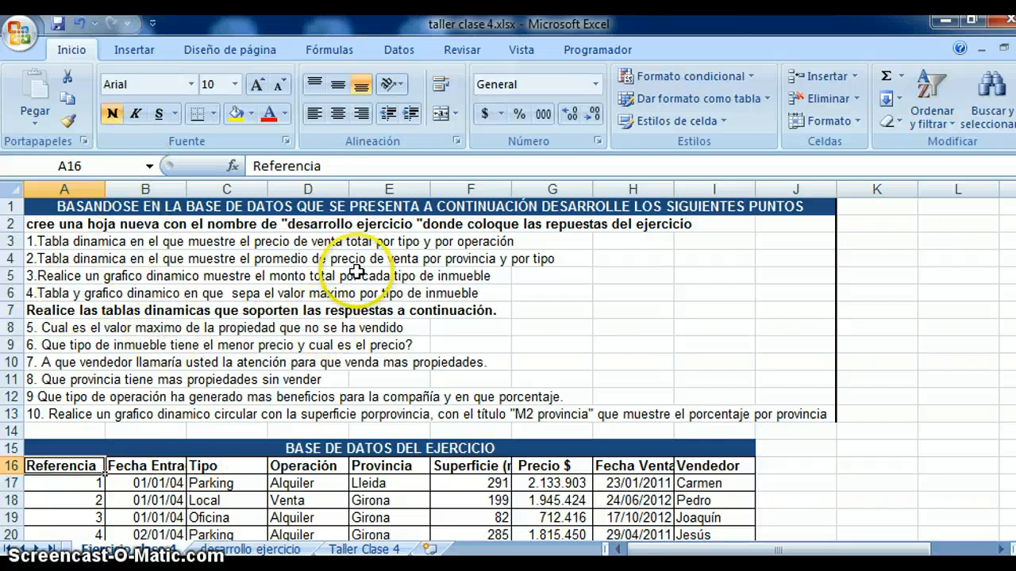
left_click(137, 51)
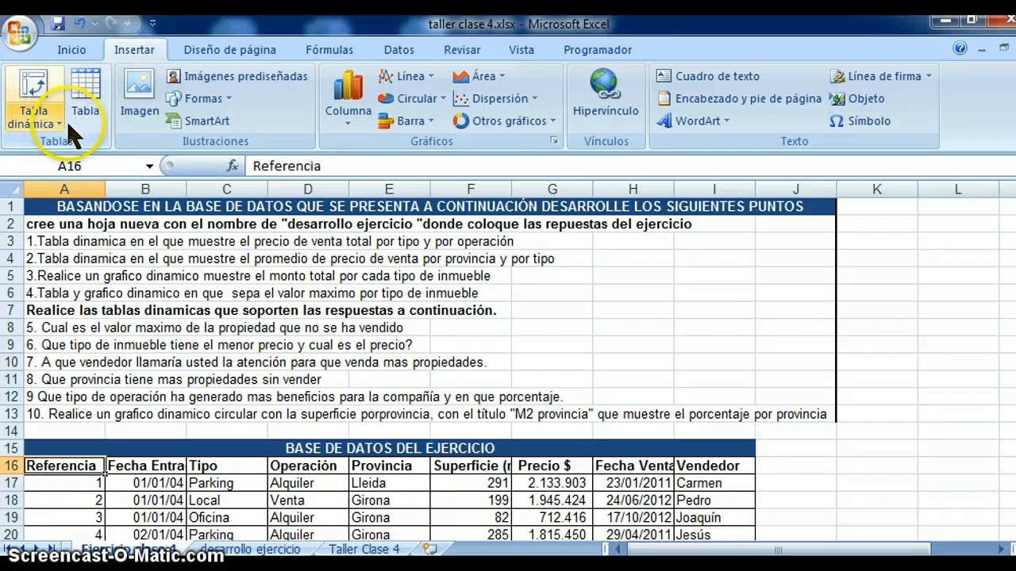
left_click(35, 123)
left_click(63, 151)
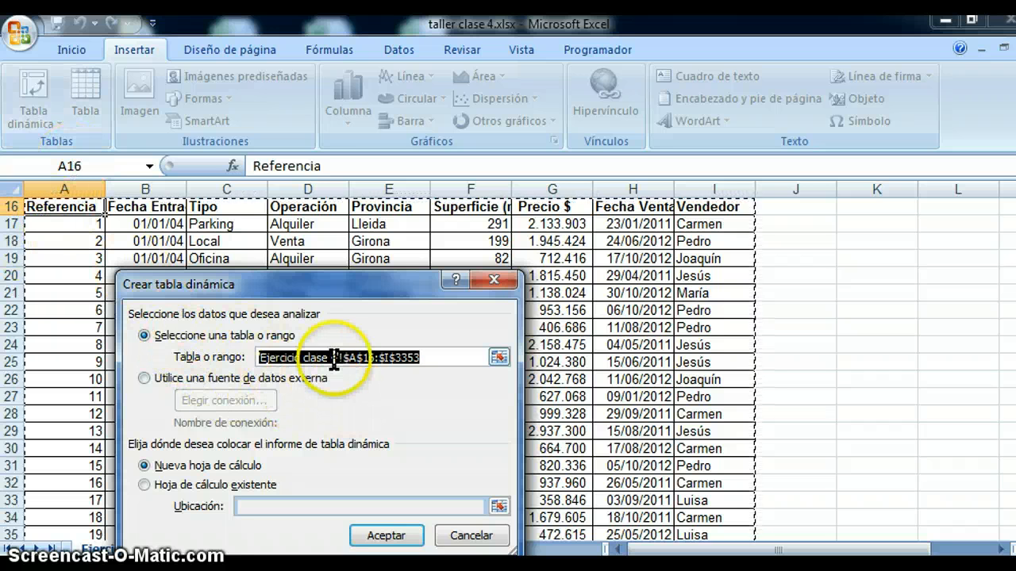
left_click(144, 484)
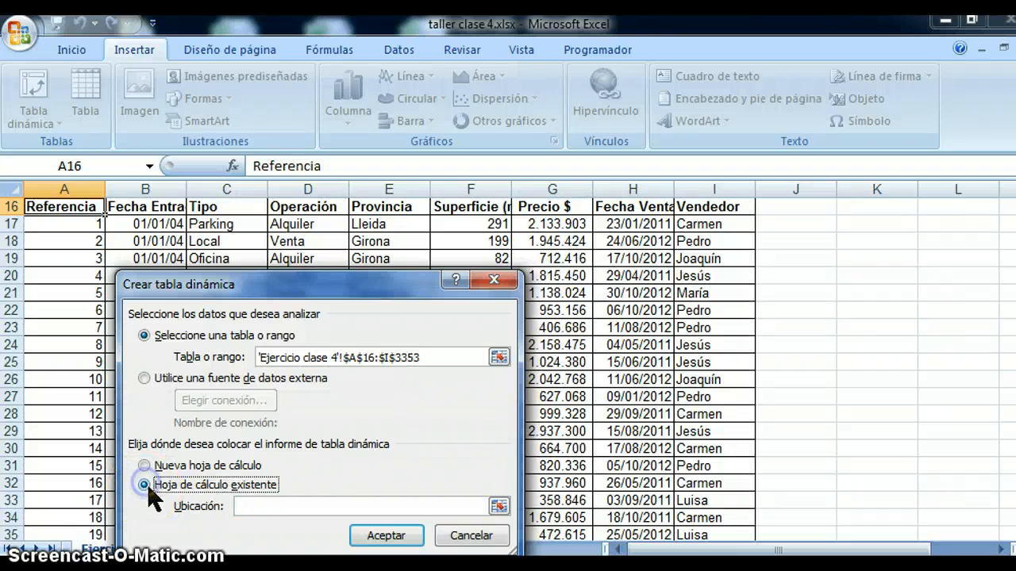
left_click(499, 509)
left_click(278, 549)
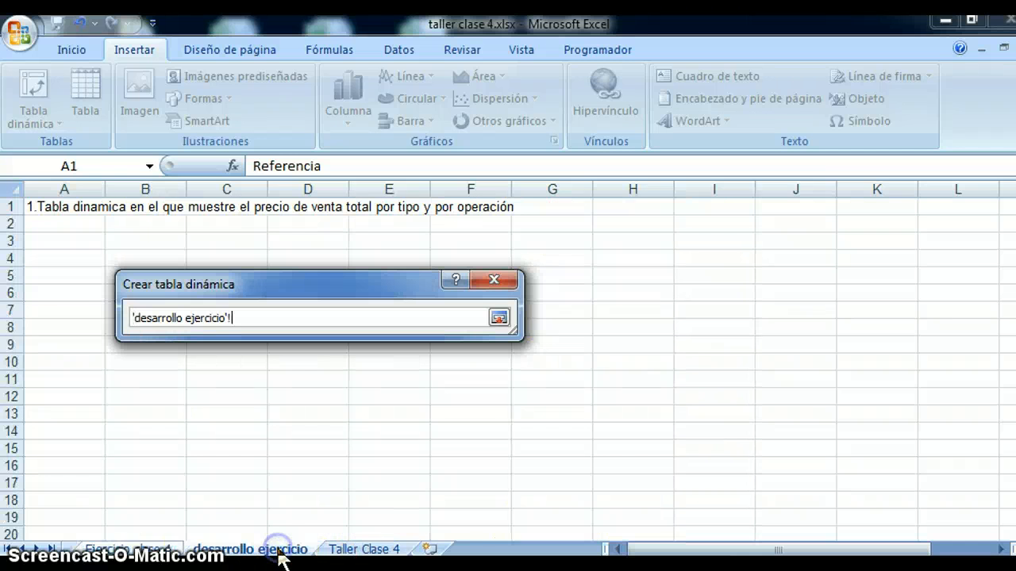
left_click(45, 220)
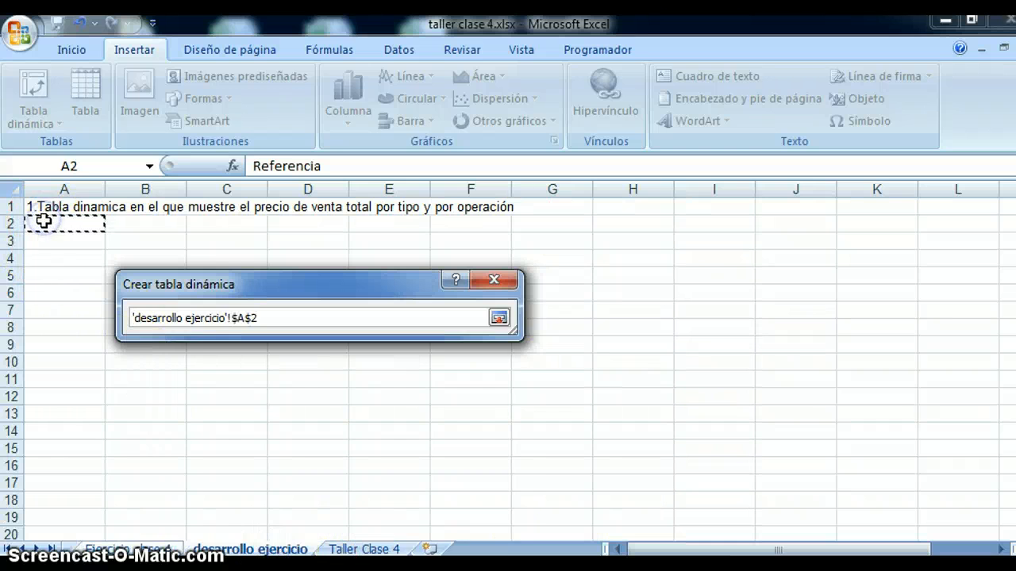
key("Return")
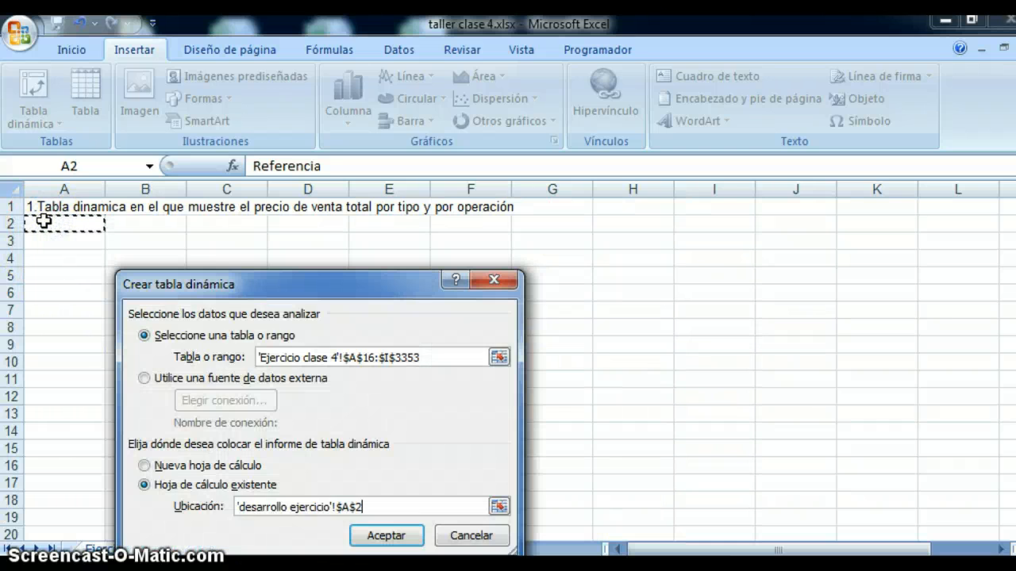
left_click(389, 540)
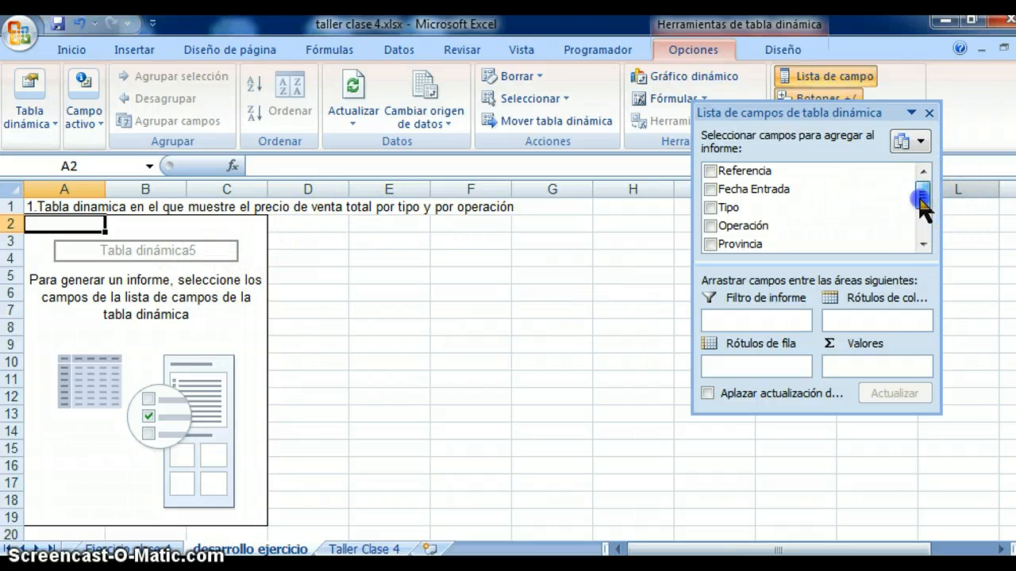
Lay out the pivot table with the sum of Precio $ as values, Tipo as column labels and Operación as row labels, then close the field list.
left_click_drag(923, 199, 923, 232)
left_click_drag(746, 208, 853, 370)
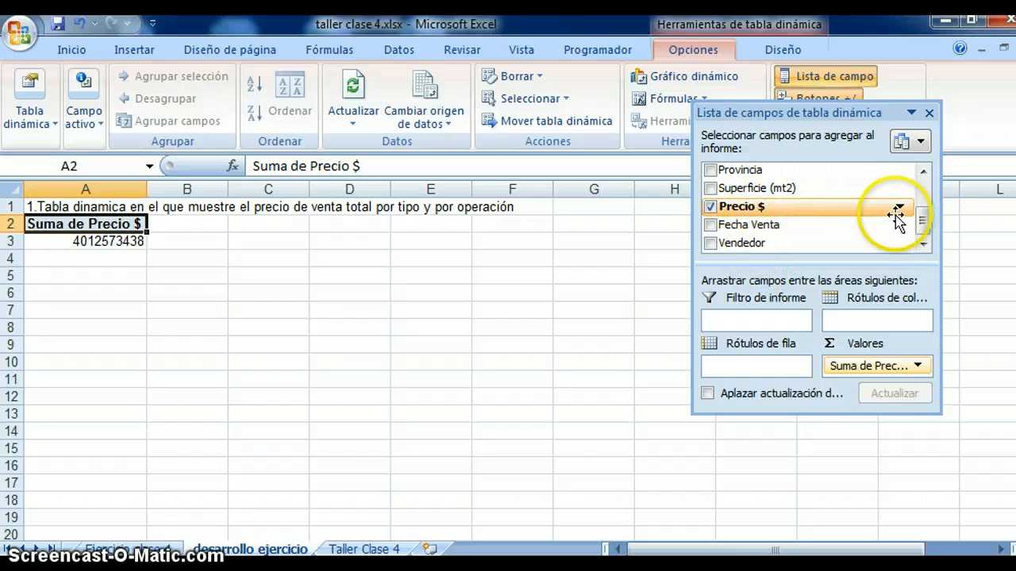
left_click_drag(919, 219, 921, 193)
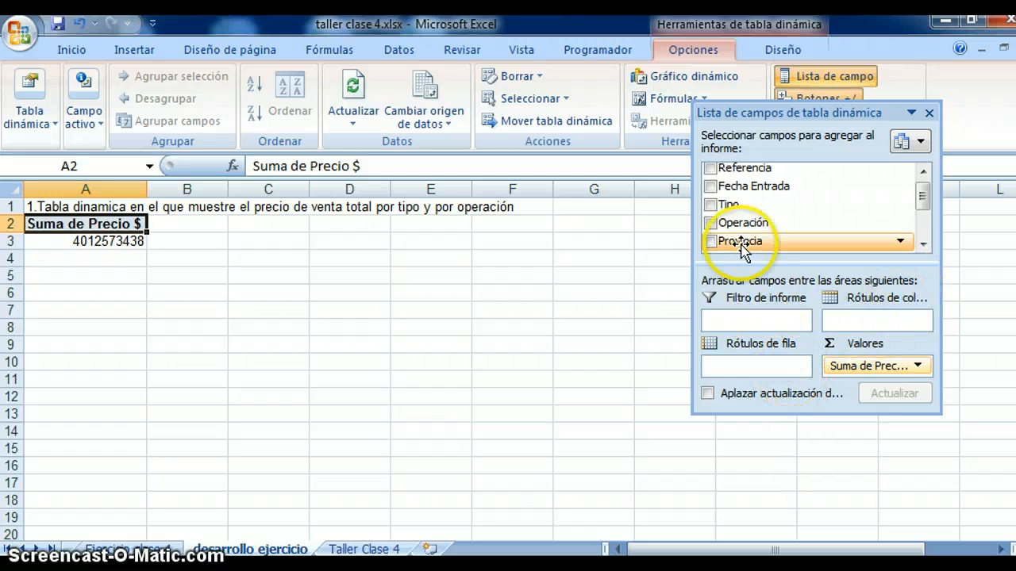
left_click_drag(727, 206, 762, 366)
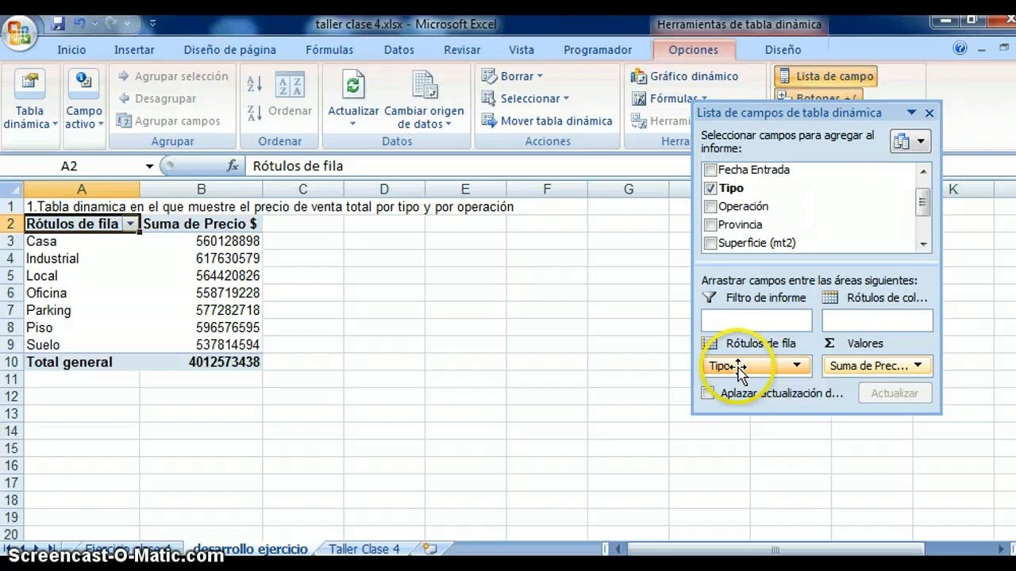
left_click_drag(736, 368, 869, 322)
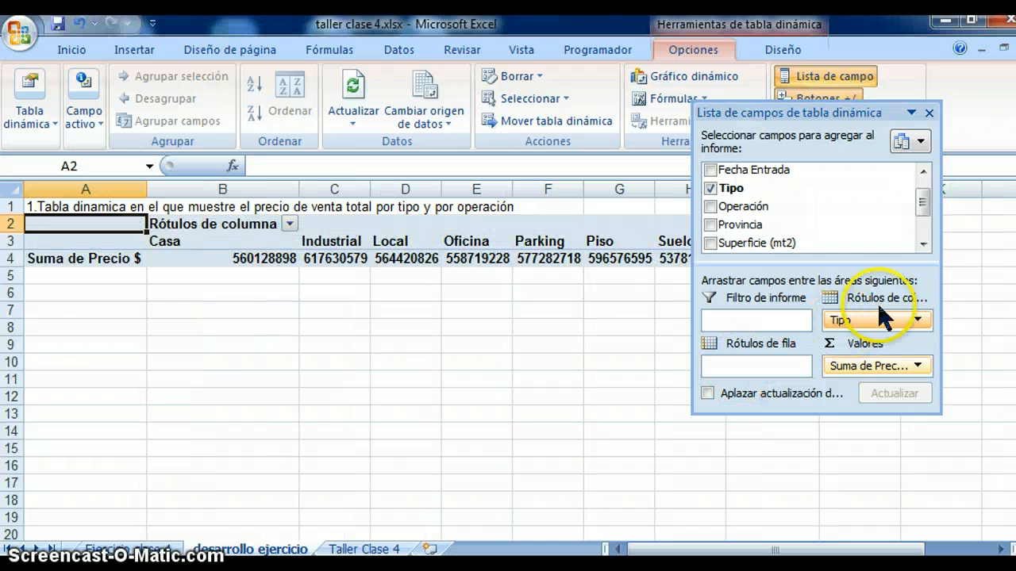
left_click_drag(738, 206, 745, 372)
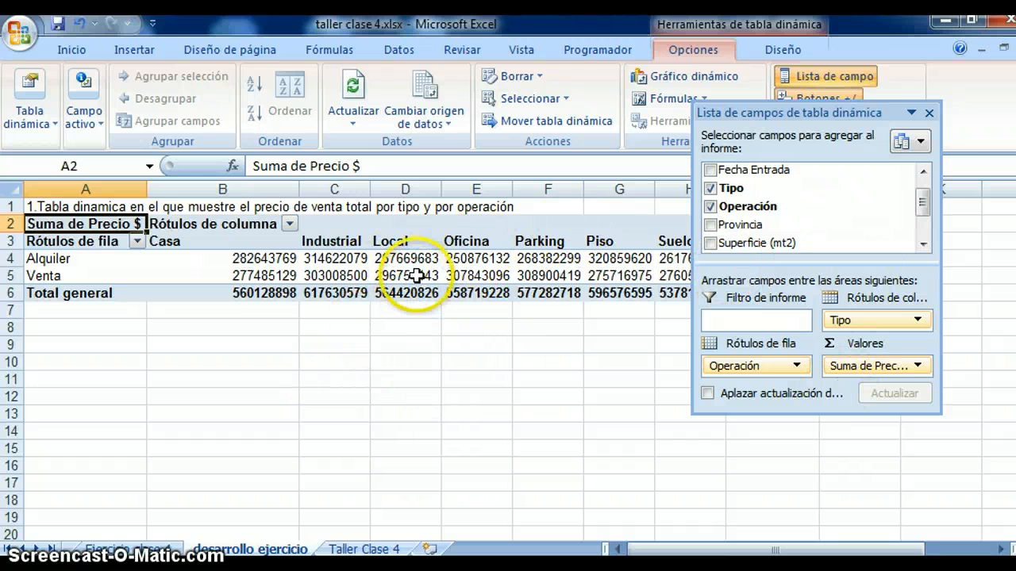
left_click(930, 114)
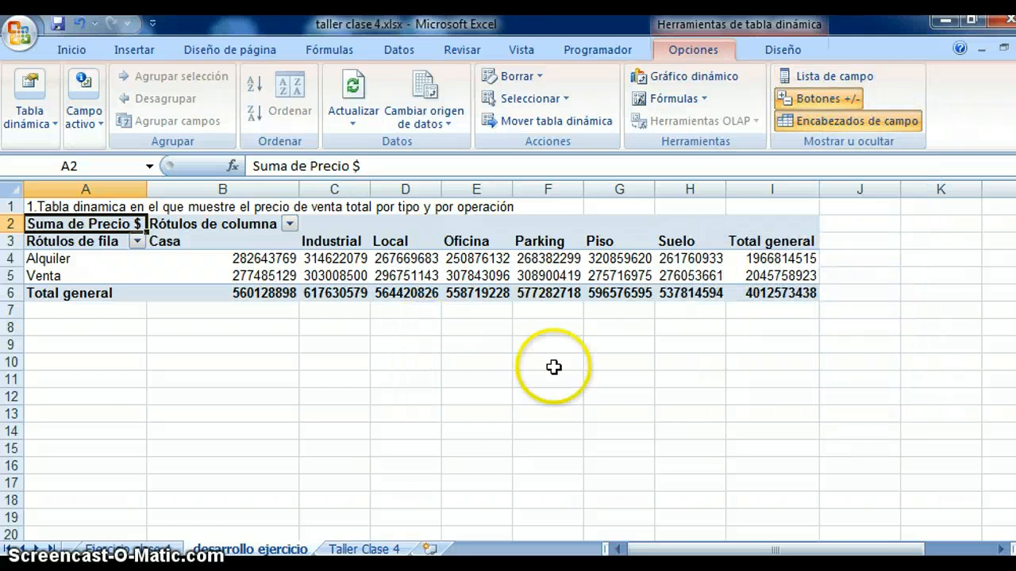
Link cell A8 of desarrollo ejercicio to the question 2 statement in cell A4 of the Ejercicio clase 4 sheet.
left_click(41, 329)
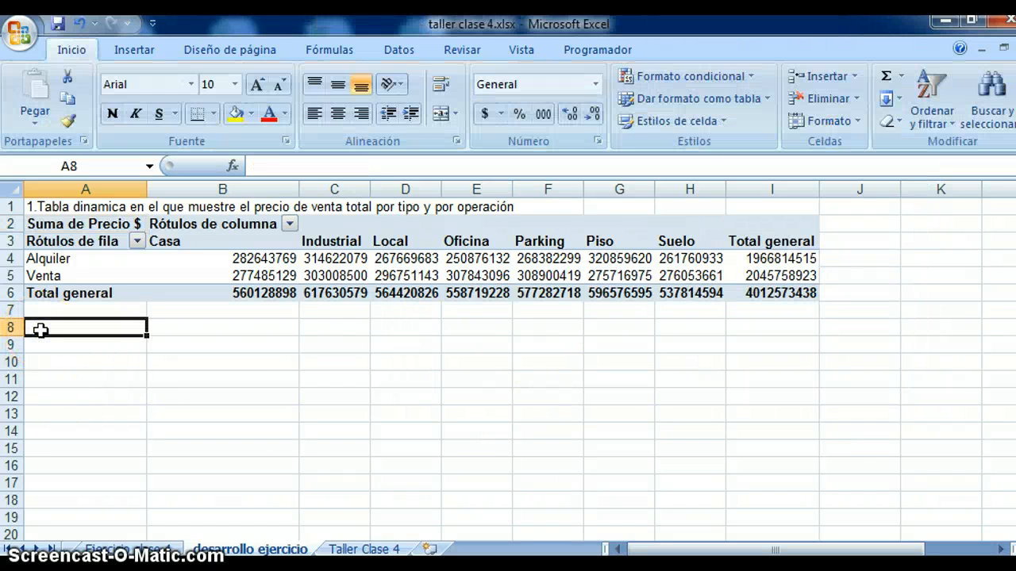
type("+")
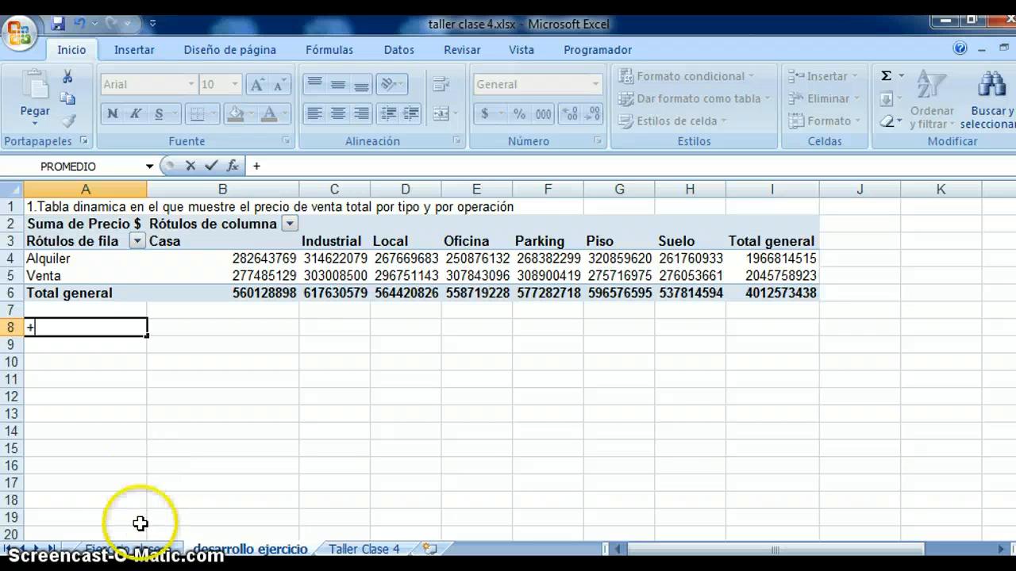
left_click(135, 550)
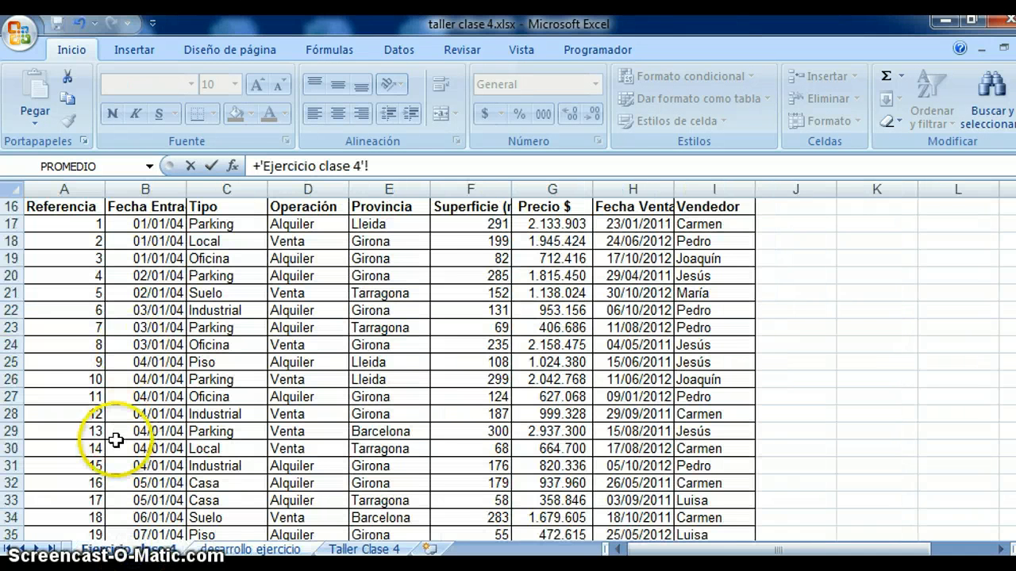
left_click(61, 347)
key("Up")
key("Up")
key("Up")
key("Up")
key("Up")
key("Up")
key("Up")
key("Up")
key("Up")
key("Up")
key("Up")
key("Up")
key("Up")
key("Up")
key("Up")
key("Up")
key("Up")
key("Up")
key("Up")
key("Up")
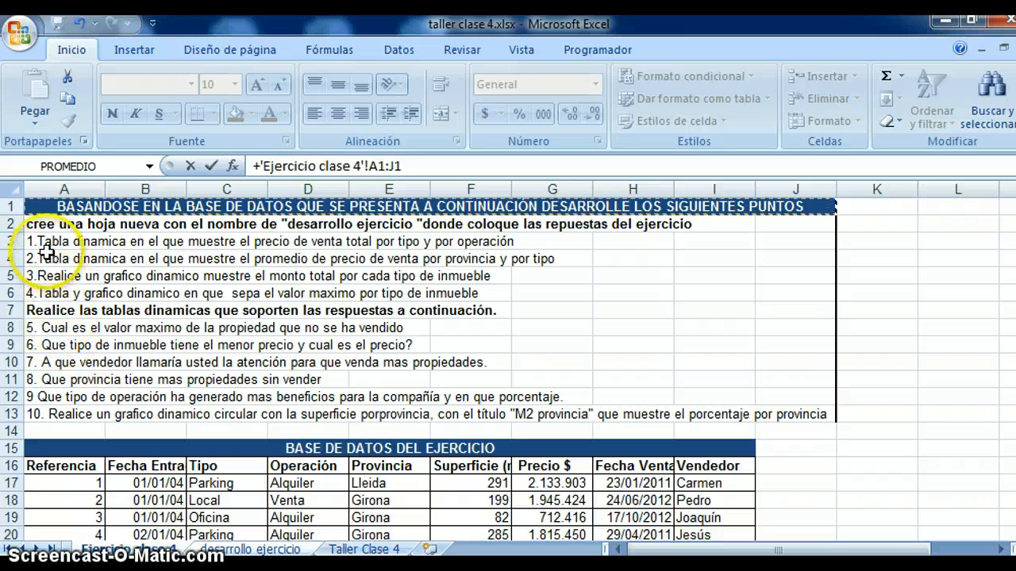
left_click(48, 256)
key("Return")
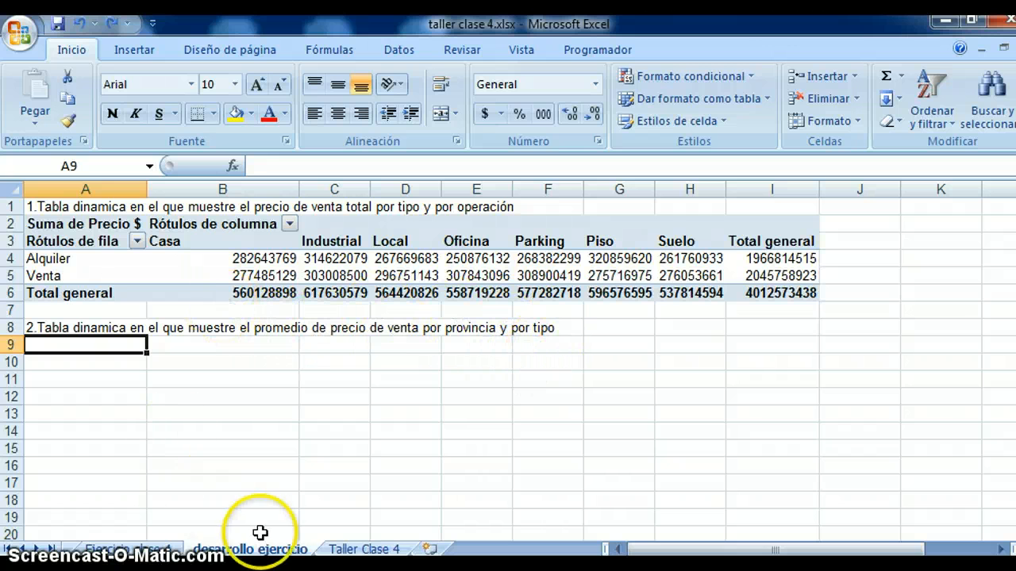
Create a pivot table from range A16:I3353 of Ejercicio clase 4, placed in the existing desarrollo ejercicio sheet at cell A9.
left_click(159, 550)
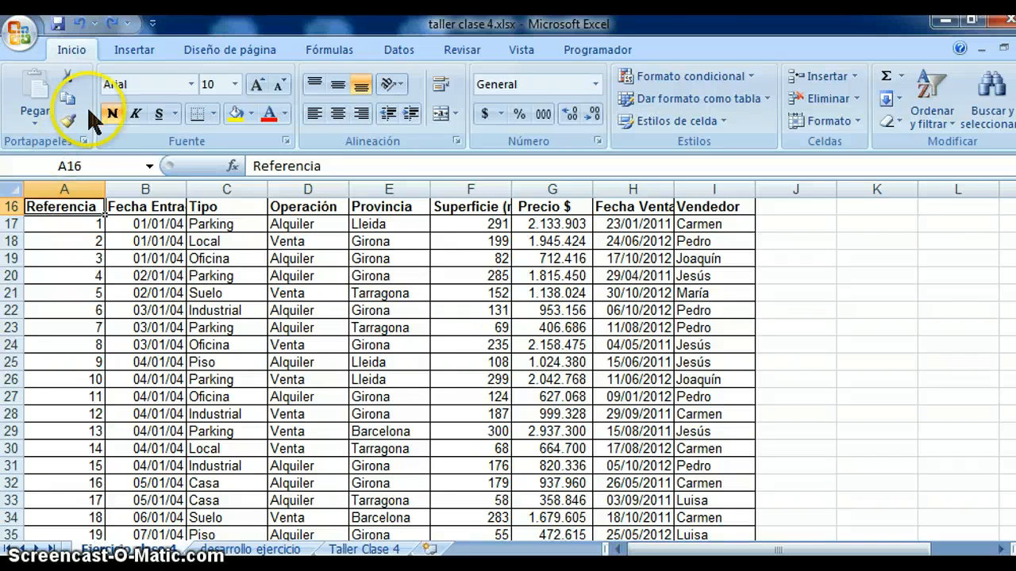
left_click(131, 52)
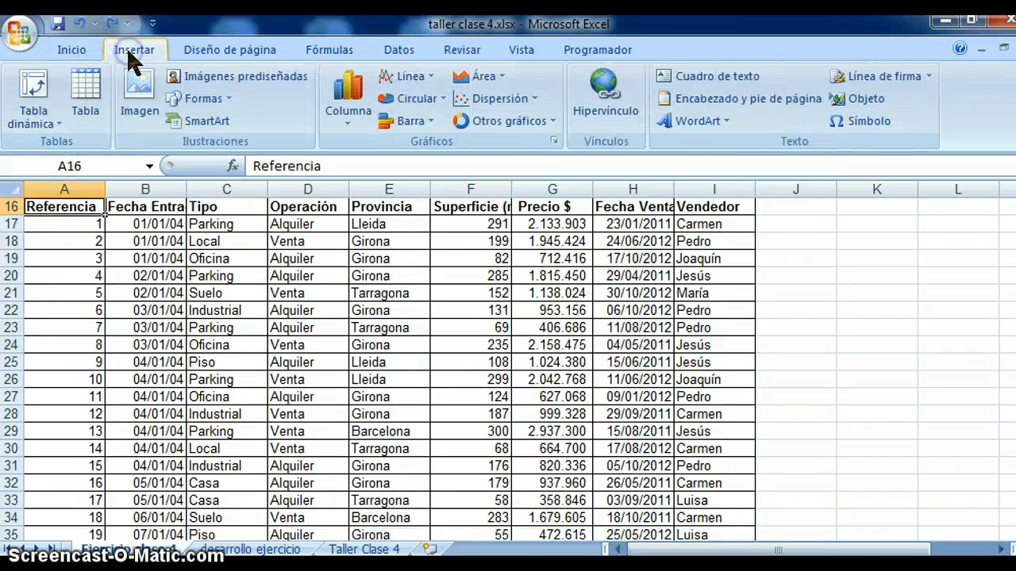
left_click(61, 124)
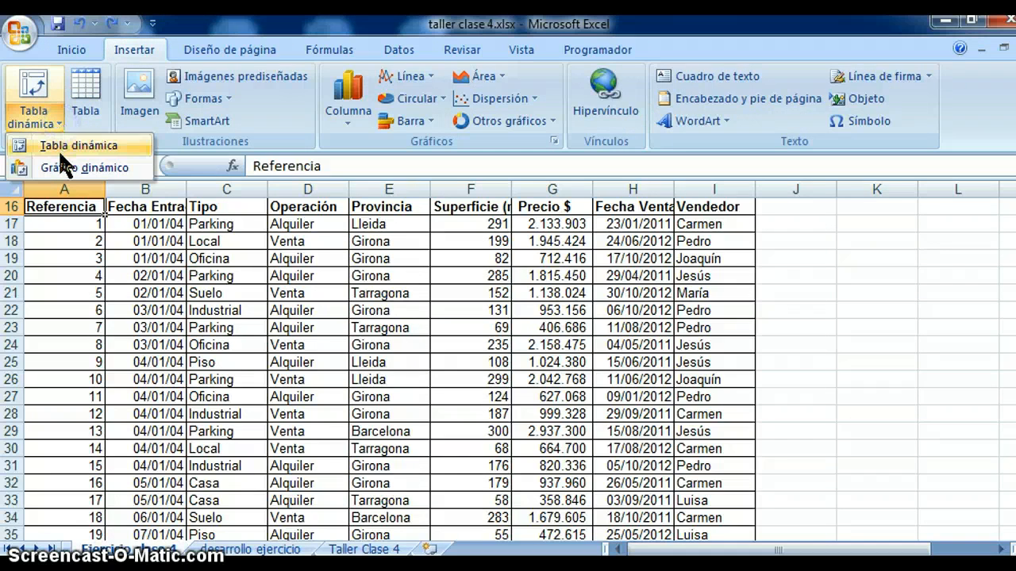
left_click(57, 147)
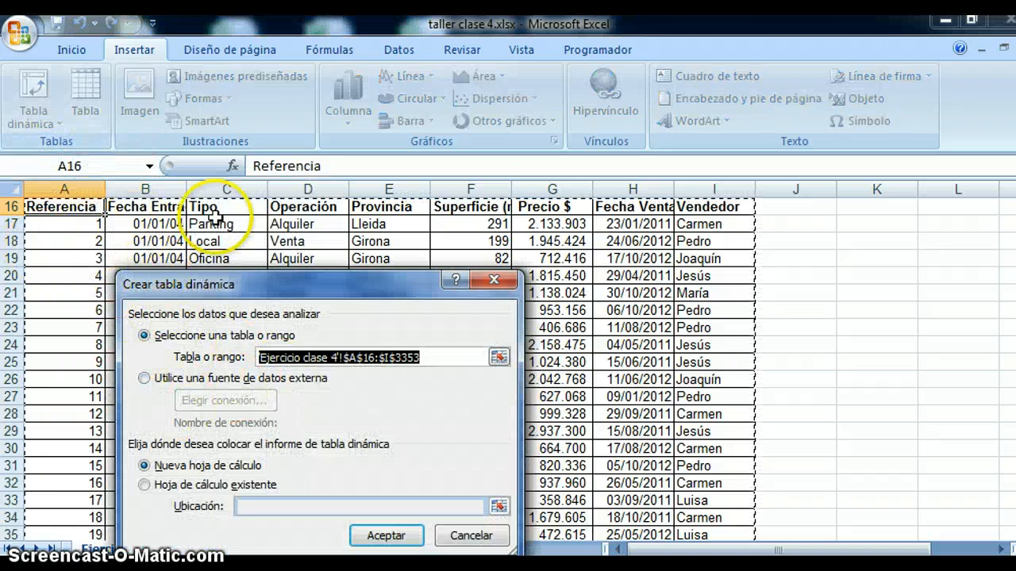
left_click(149, 485)
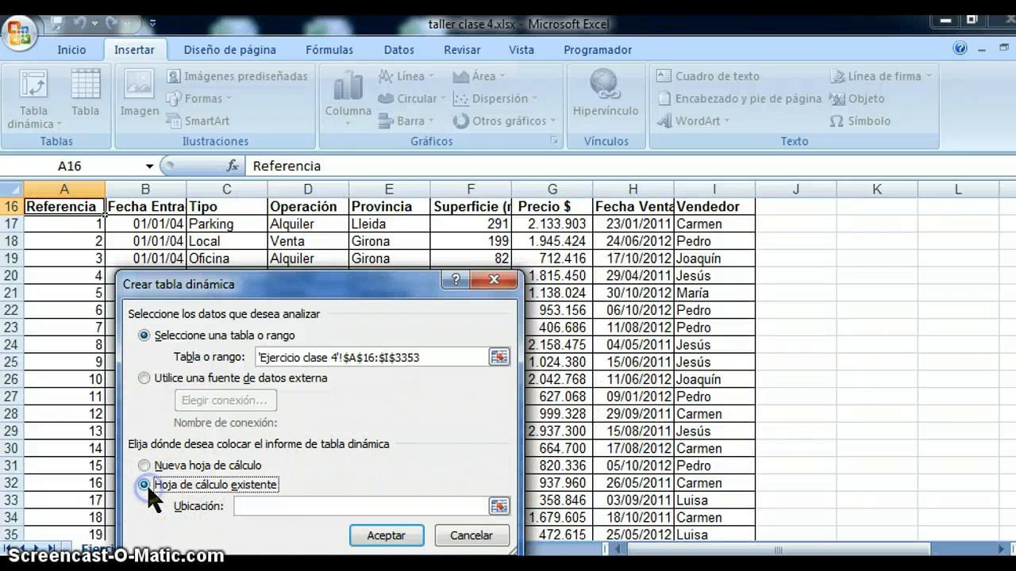
left_click(499, 506)
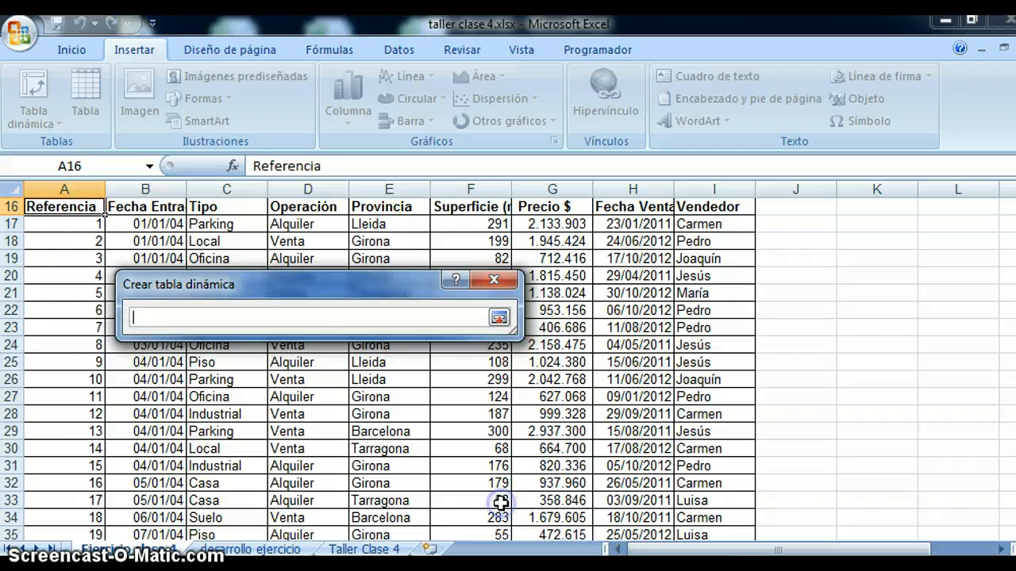
left_click(250, 550)
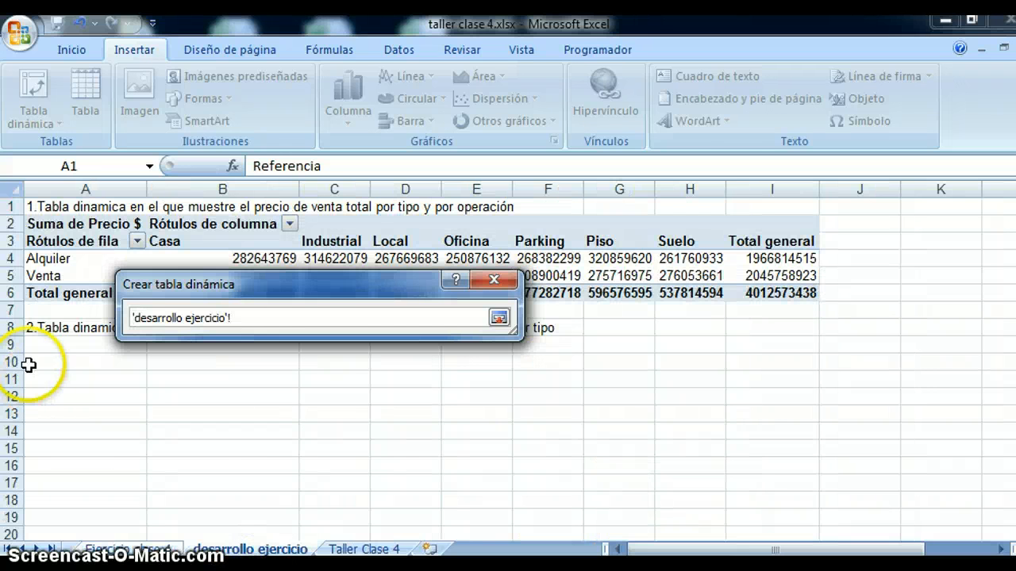
left_click(45, 345)
key("Return")
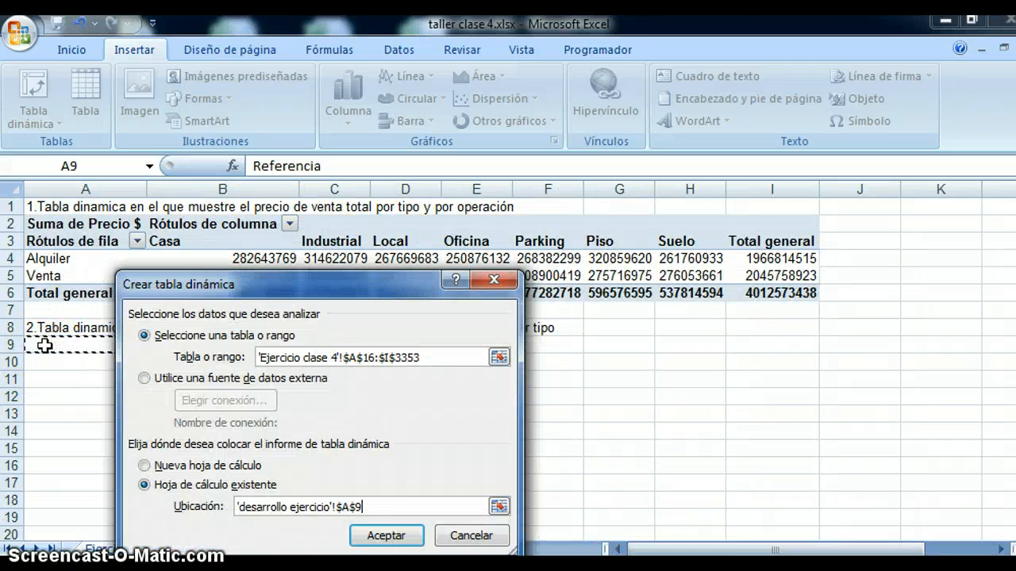
left_click(371, 535)
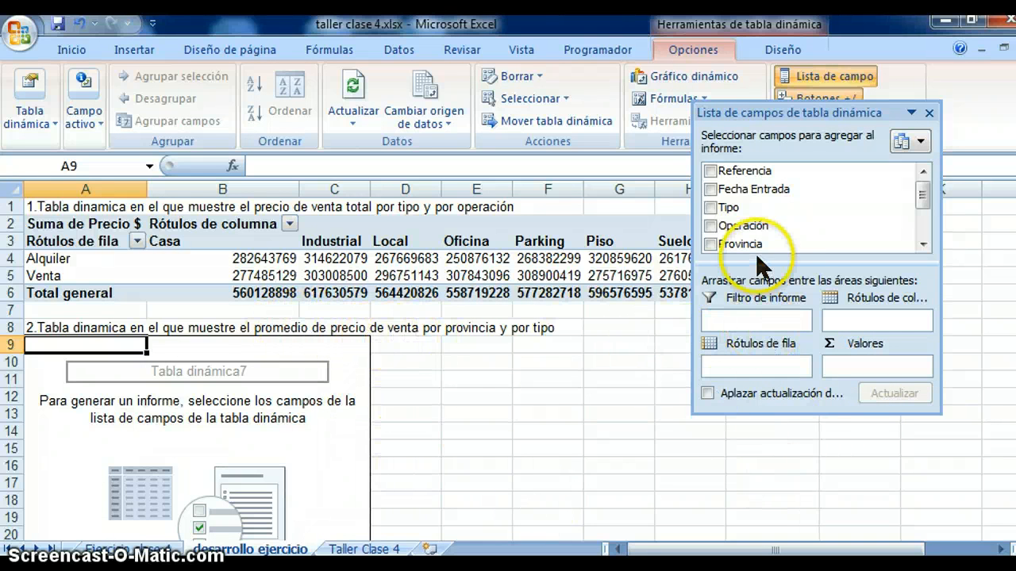
Add Precio $ to the values of the new pivot table and summarize it by Promedio.
left_click_drag(926, 208, 925, 230)
left_click_drag(741, 213, 862, 373)
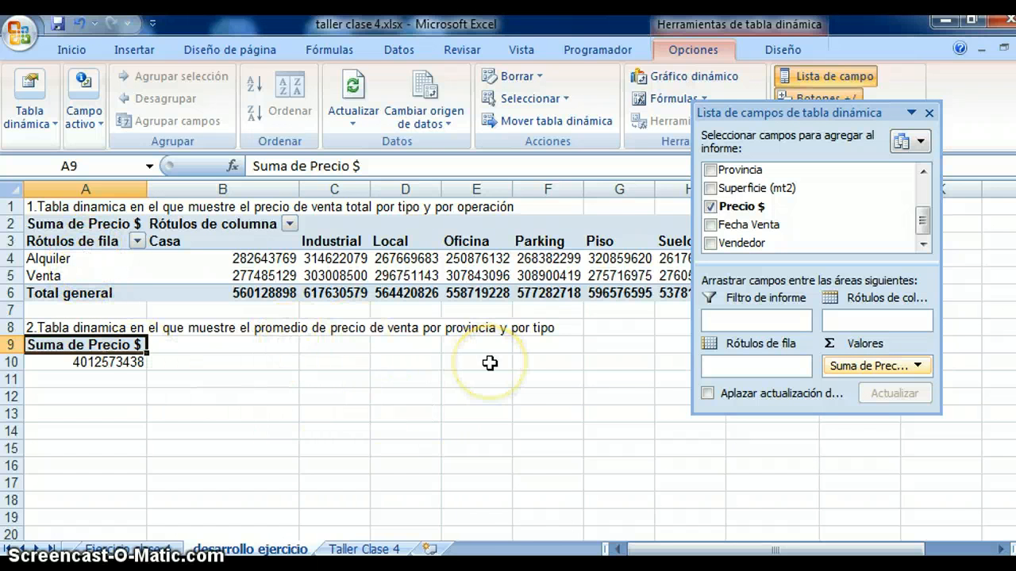
left_click(918, 367)
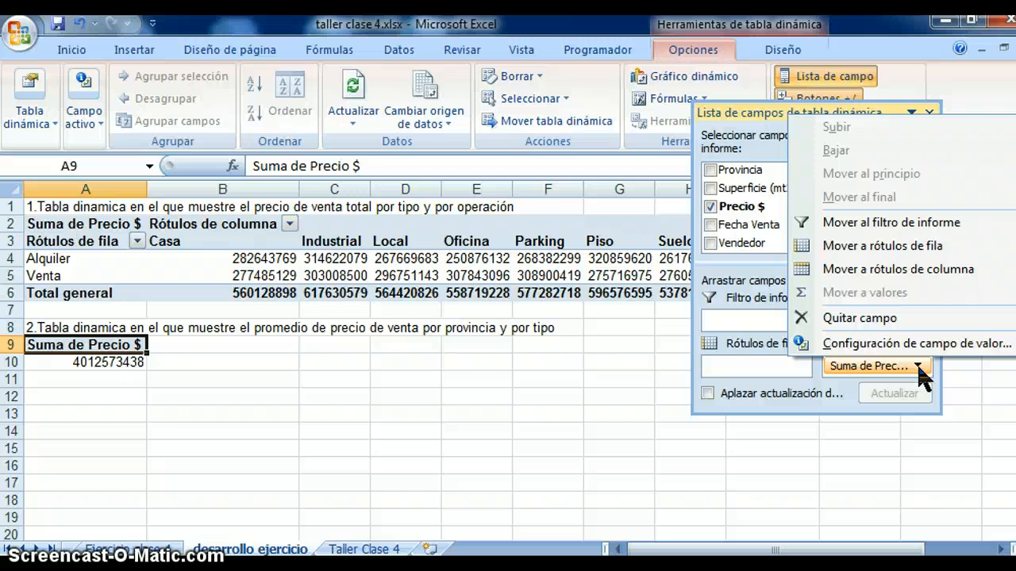
left_click(884, 349)
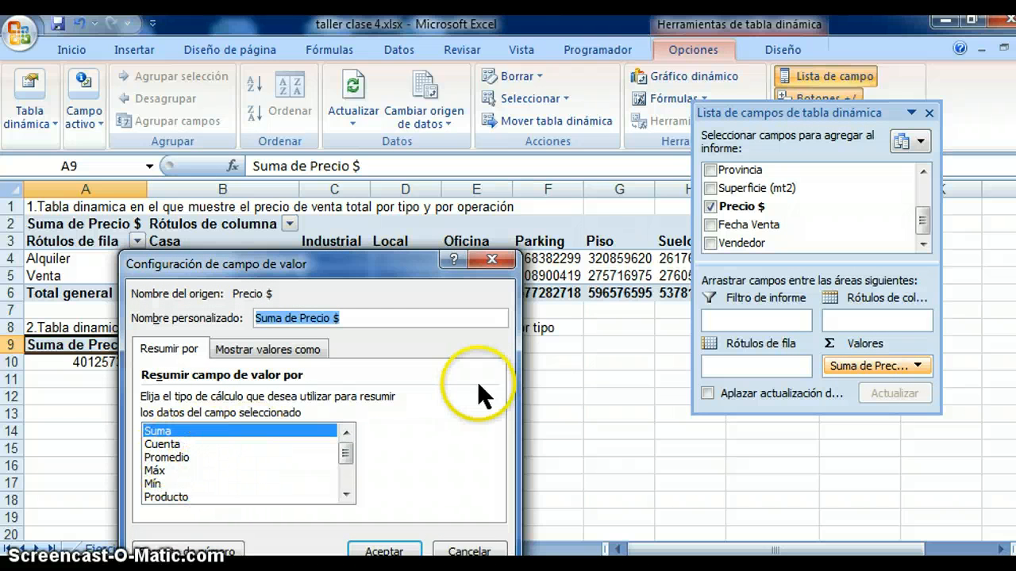
left_click(168, 458)
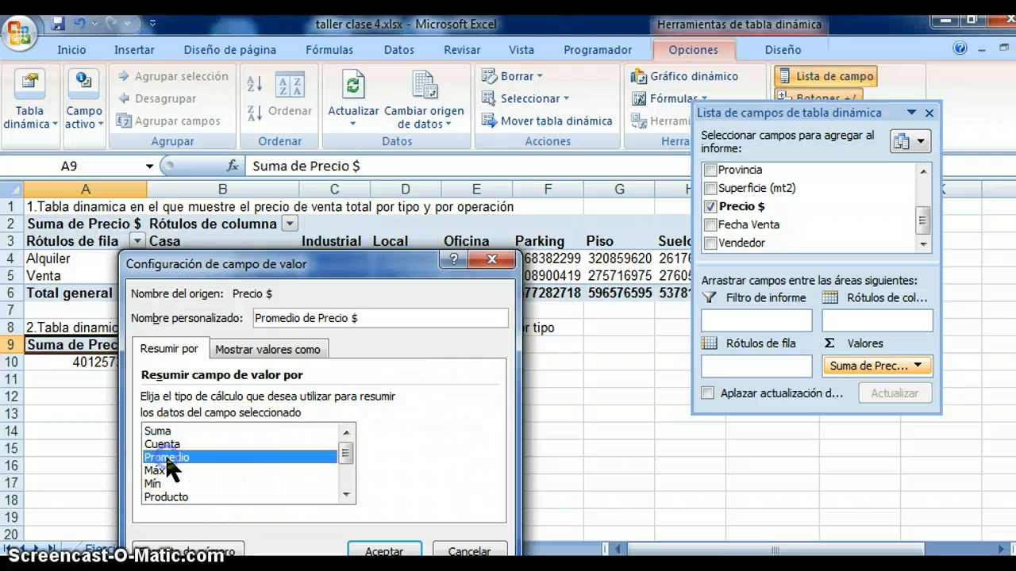
left_click(384, 552)
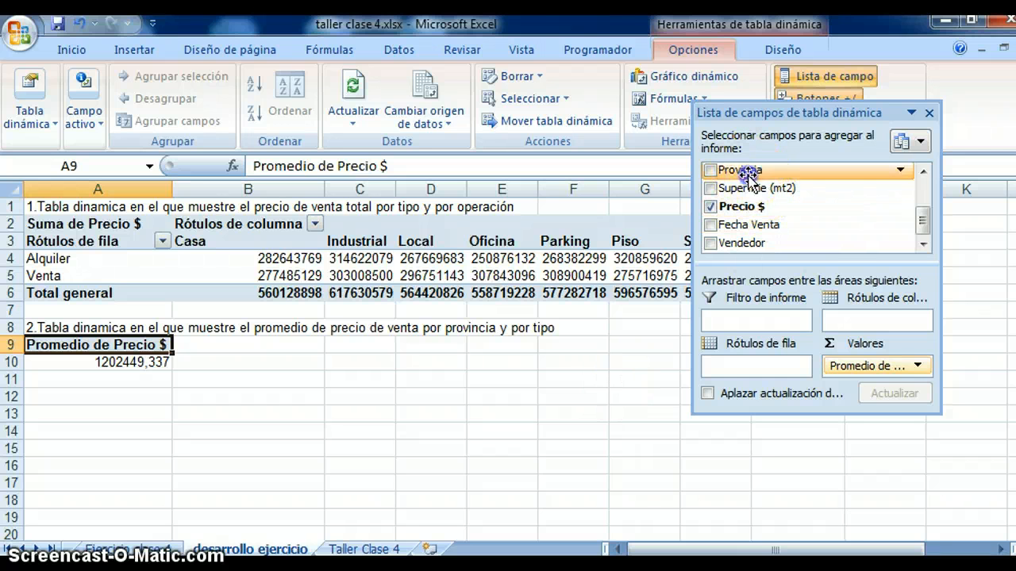
Set Provincia as column labels and Tipo as row labels of the average price pivot table, then close the field list.
left_click_drag(747, 174, 873, 320)
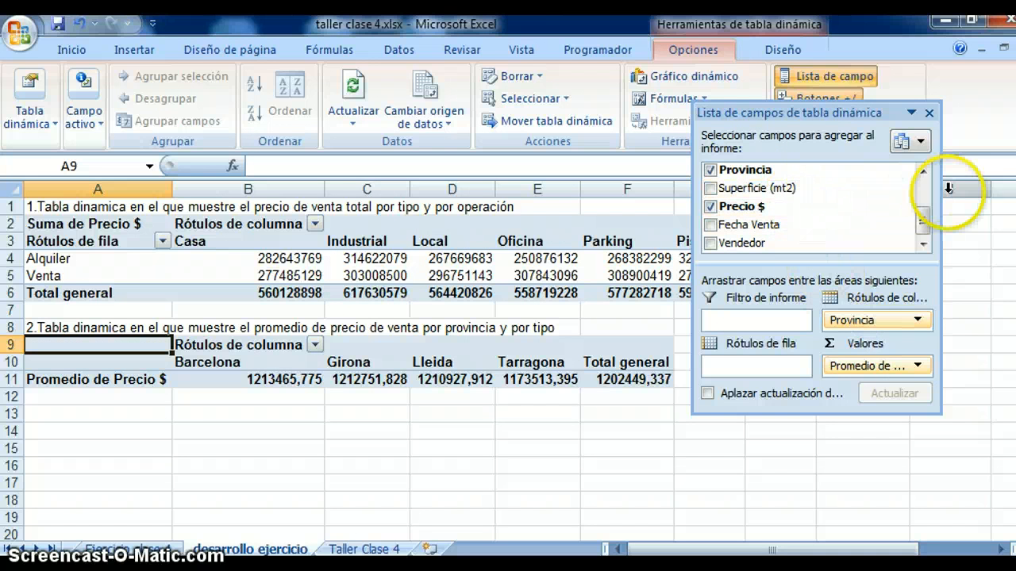
left_click_drag(923, 219, 923, 200)
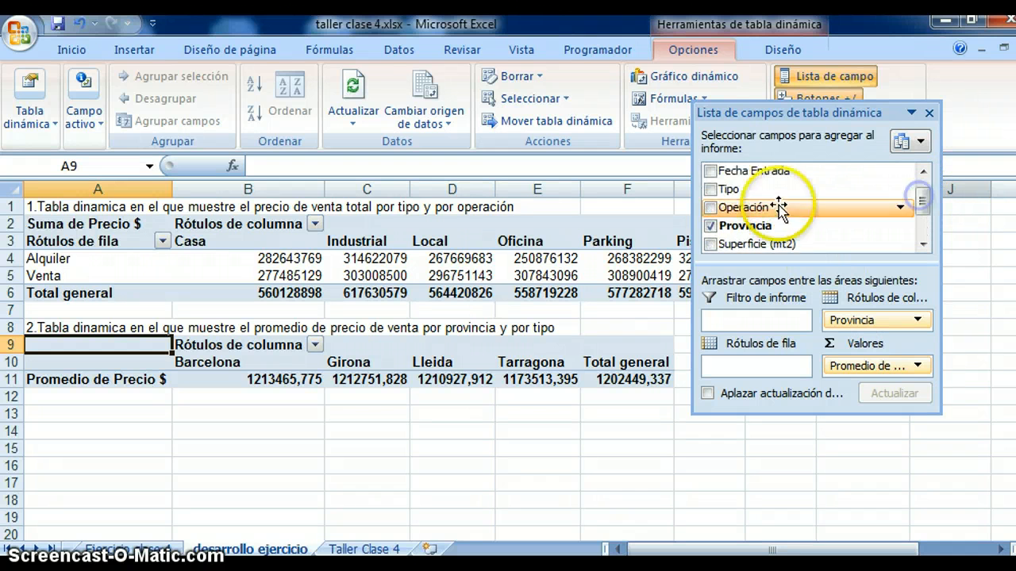
left_click_drag(729, 189, 762, 365)
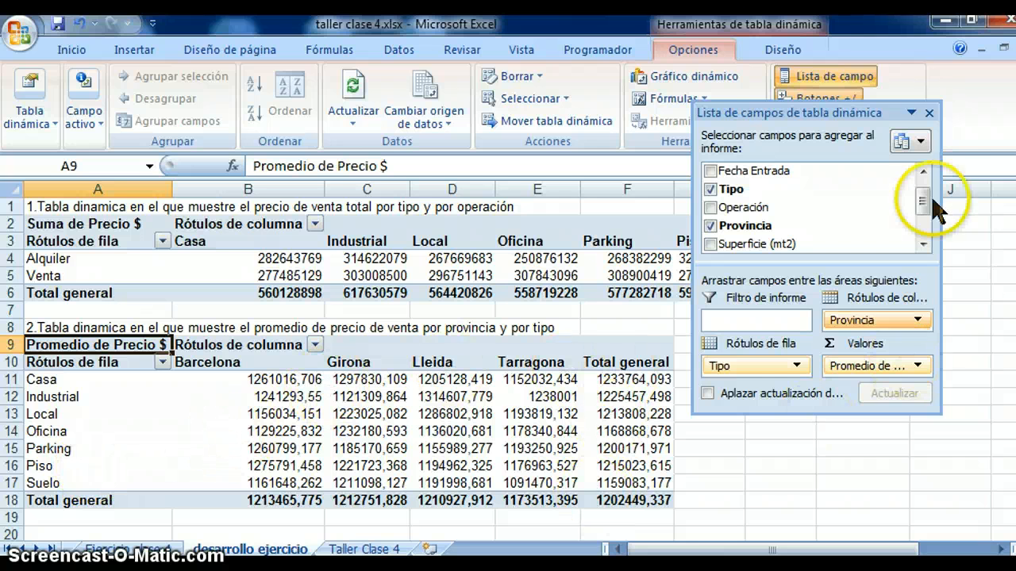
left_click(929, 113)
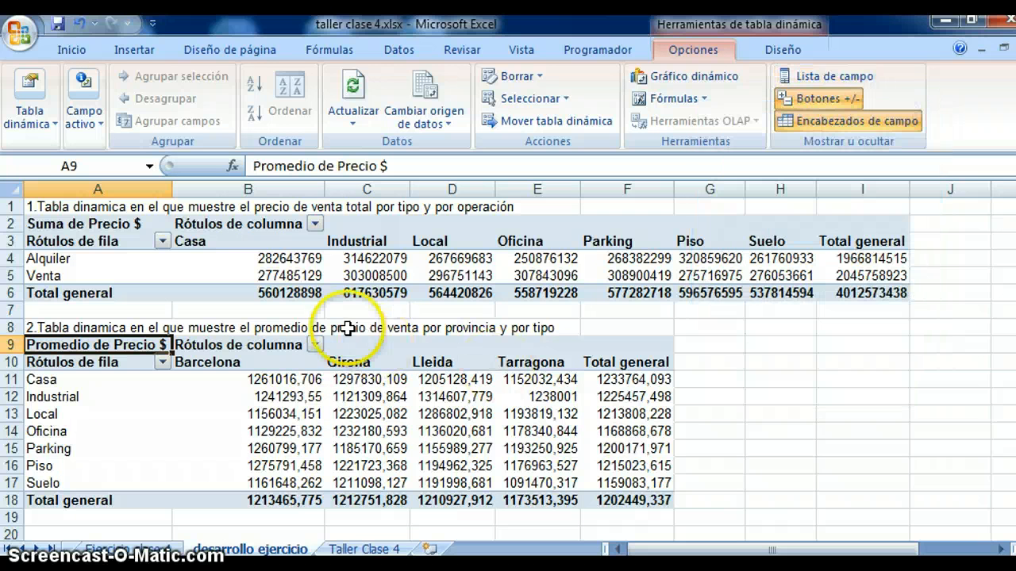
Link cell A20 of desarrollo ejercicio to the question 3 statement in cell A5 of the Ejercicio clase 4 sheet.
key("Down")
key("Down")
key("Down")
key("Down")
key("Down")
key("Down")
key("Down")
key("Down")
key("Down")
key("Down")
key("Down")
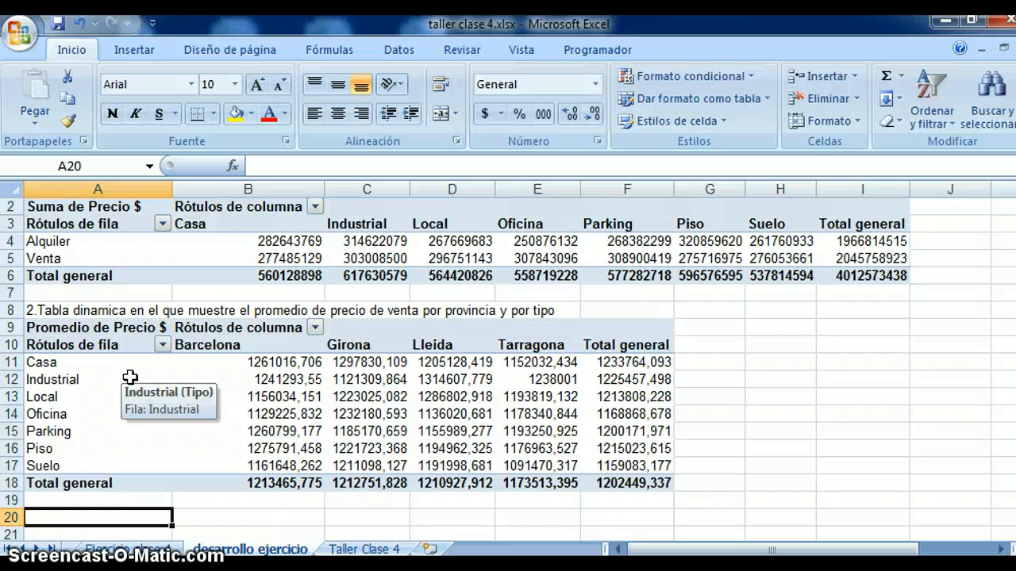
type("+")
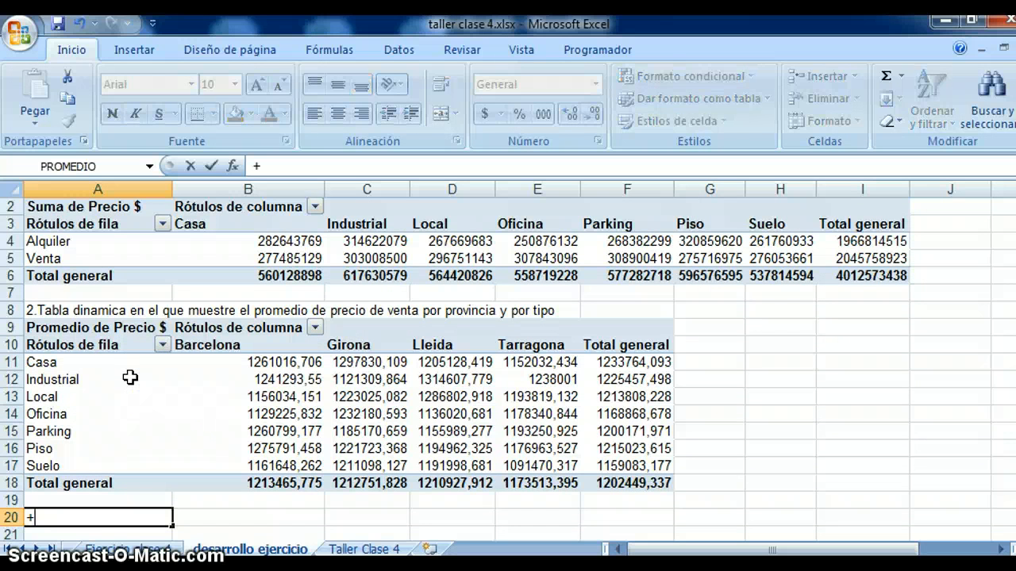
left_click(147, 555)
left_click(60, 387)
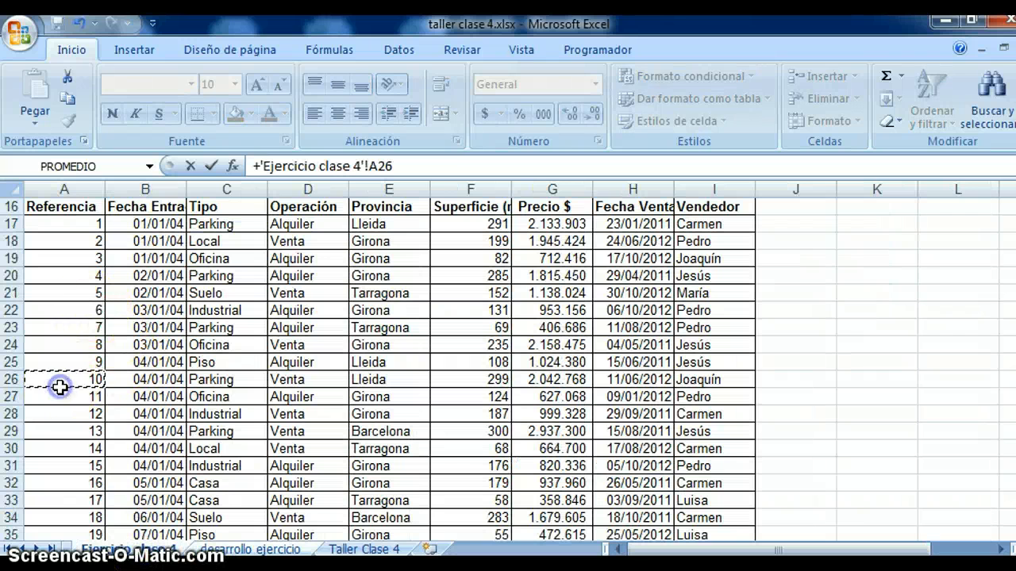
key("ctrl+Up")
key("ctrl+Up")
key("ctrl+Up")
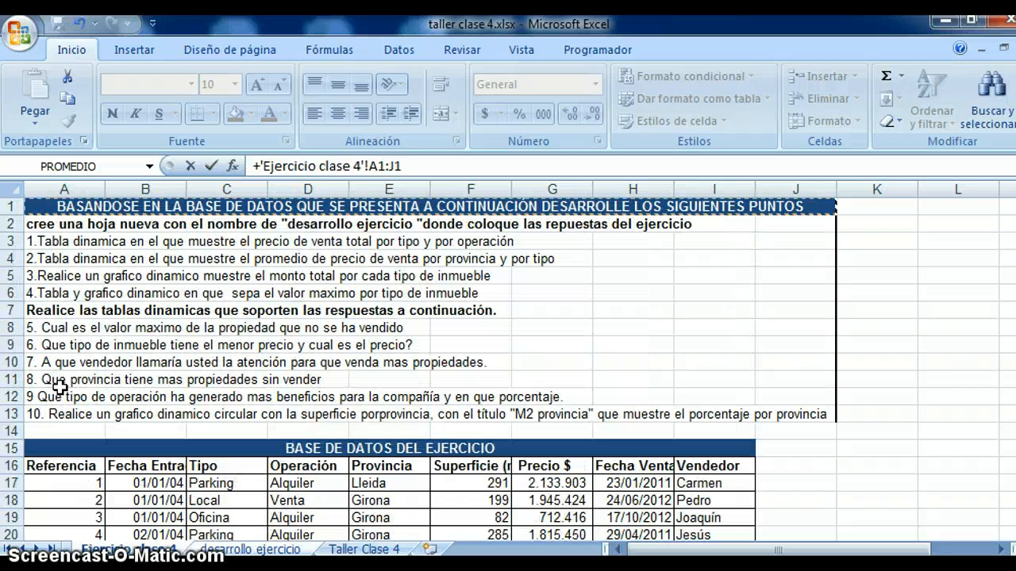
left_click(83, 275)
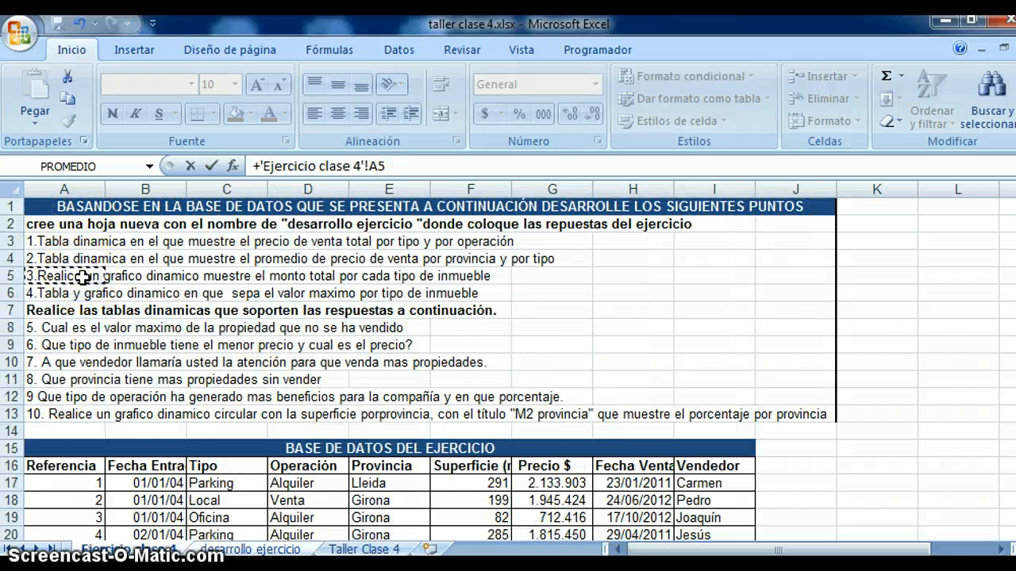
key("Return")
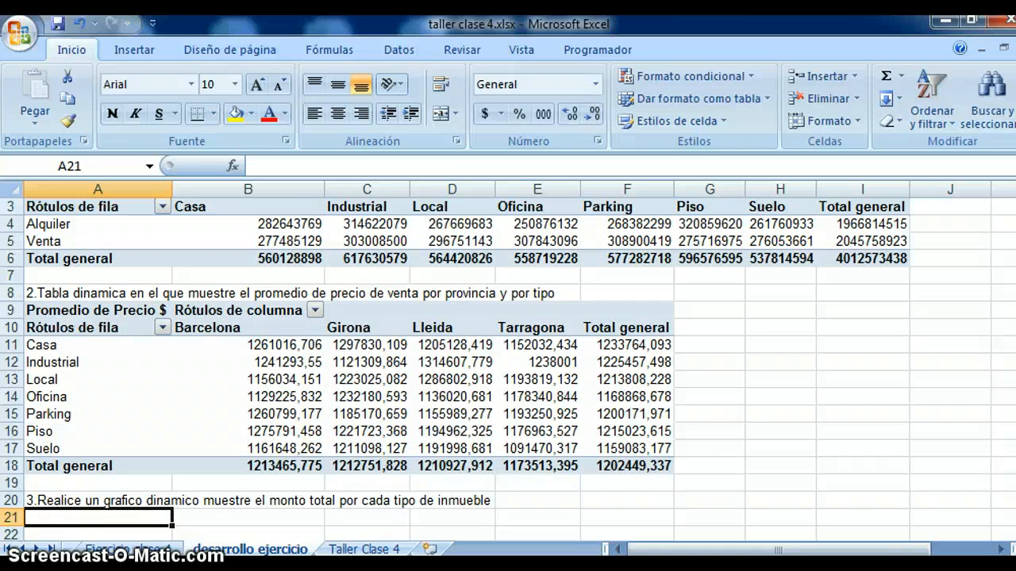
Create a pivot chart with its pivot table from range A16:I3353 of Ejercicio clase 4, placed in desarrollo ejercicio at cell A21.
scroll(508, 357, "down", 4)
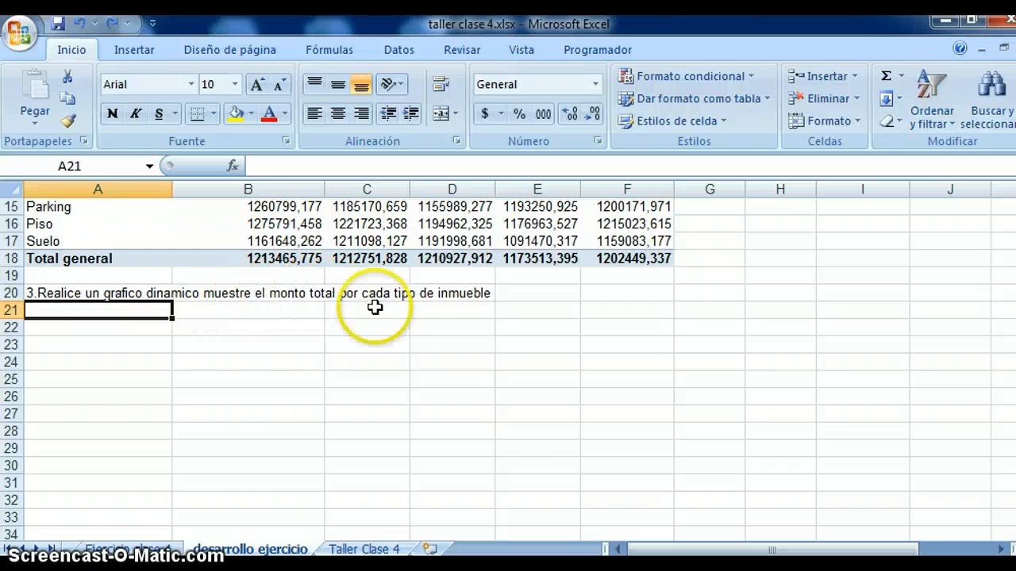
left_click(131, 551)
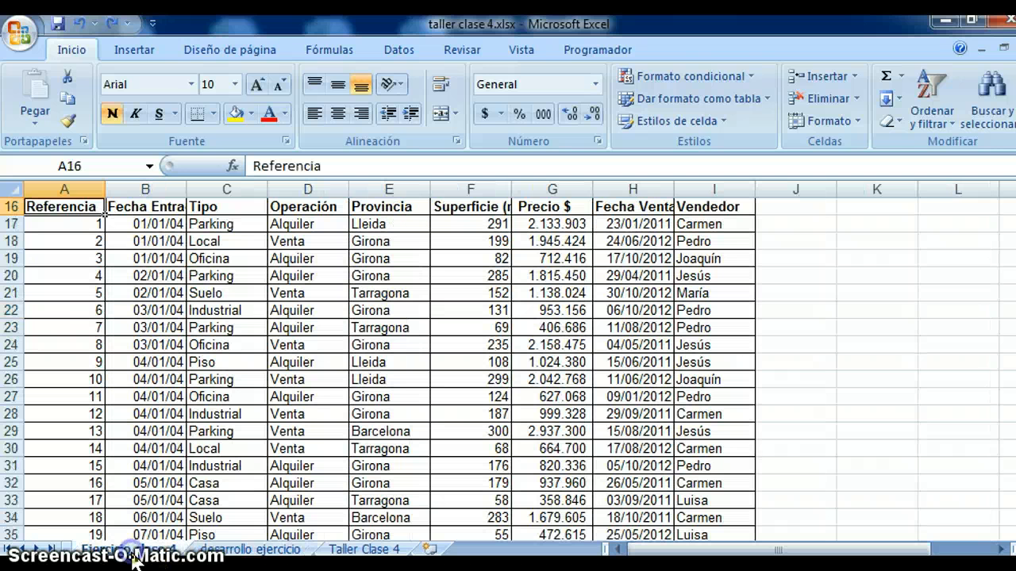
left_click(51, 205)
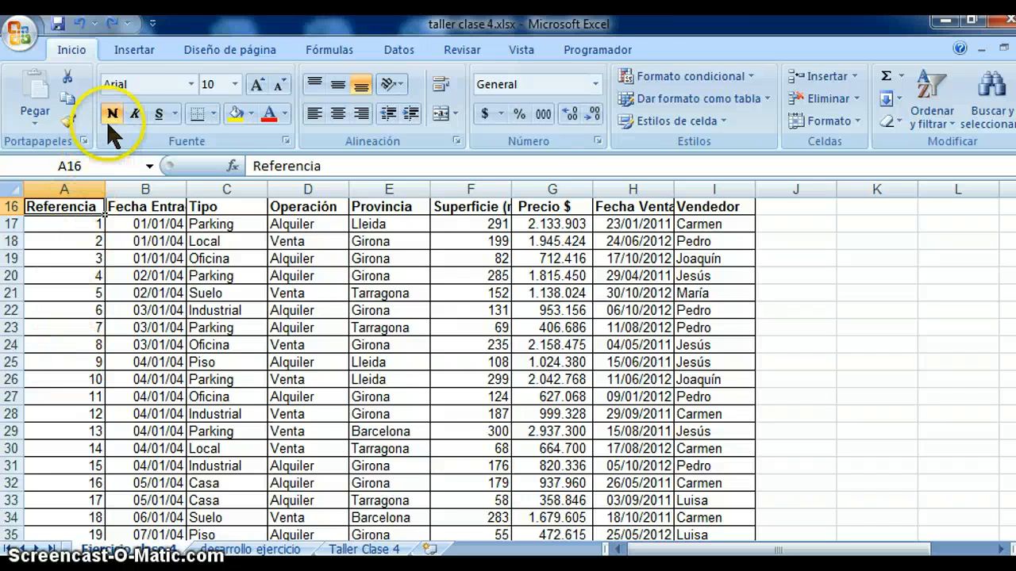
left_click(127, 52)
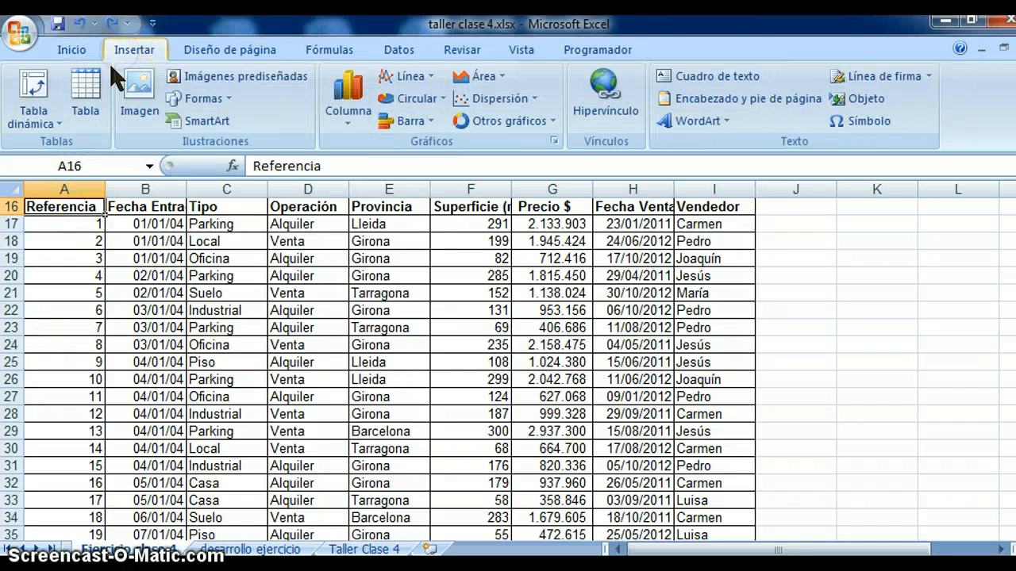
left_click(61, 125)
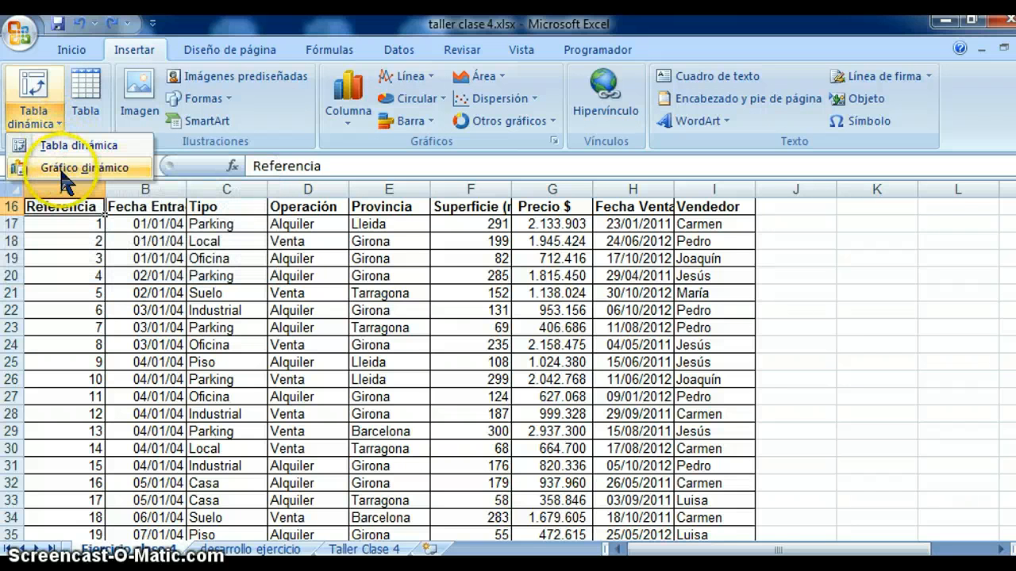
left_click(63, 168)
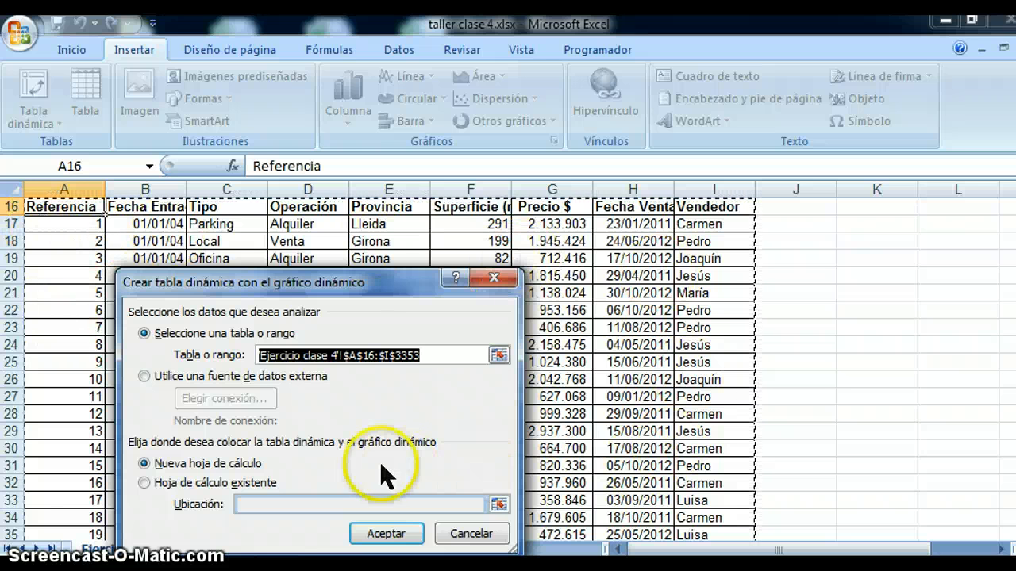
left_click(143, 484)
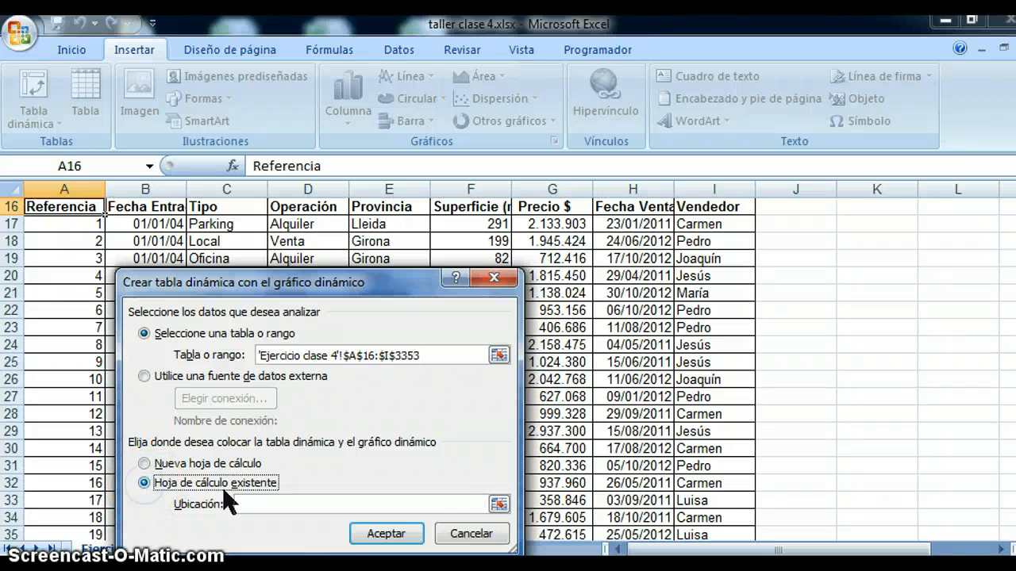
left_click(498, 505)
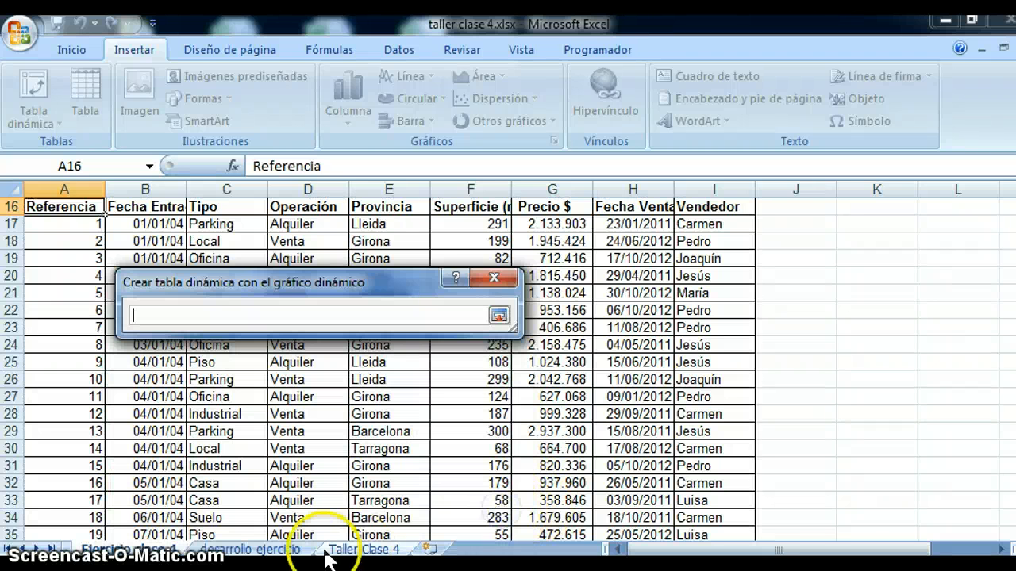
left_click(288, 548)
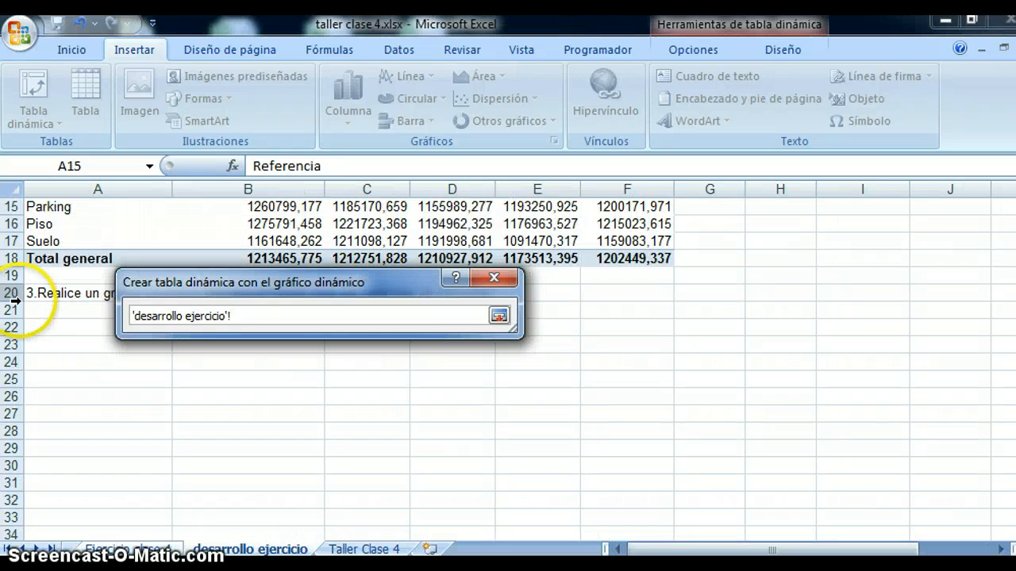
left_click(42, 310)
key("Return")
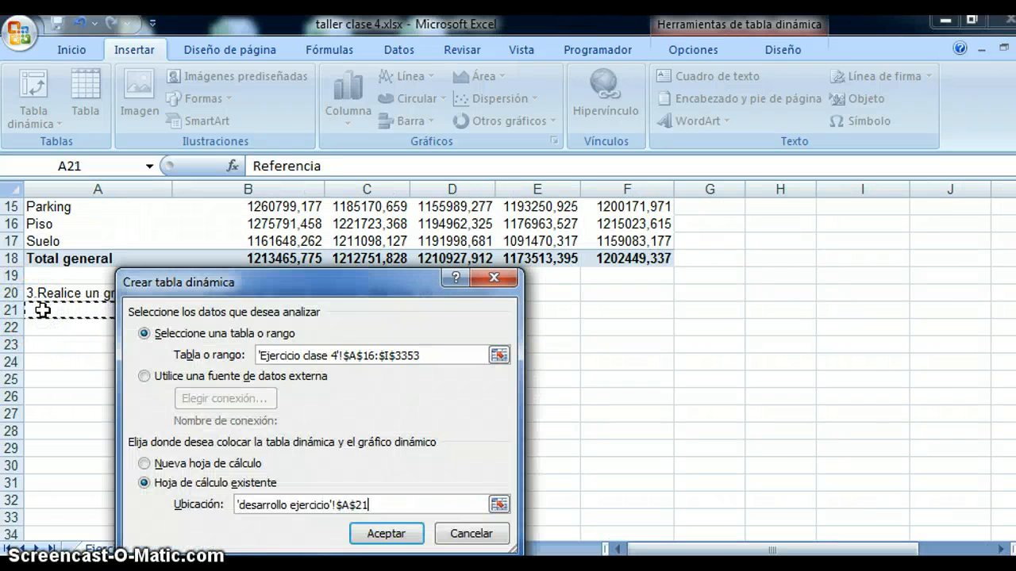
key("Return")
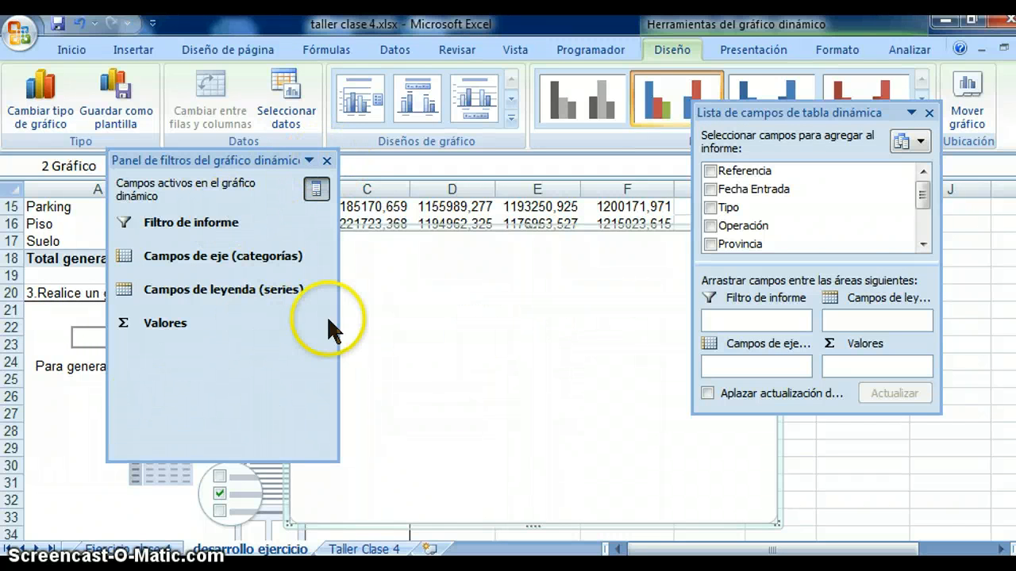
Close the pivot chart filter pane and move the empty chart down to row 21, just below the question 3 statement.
left_click(327, 162)
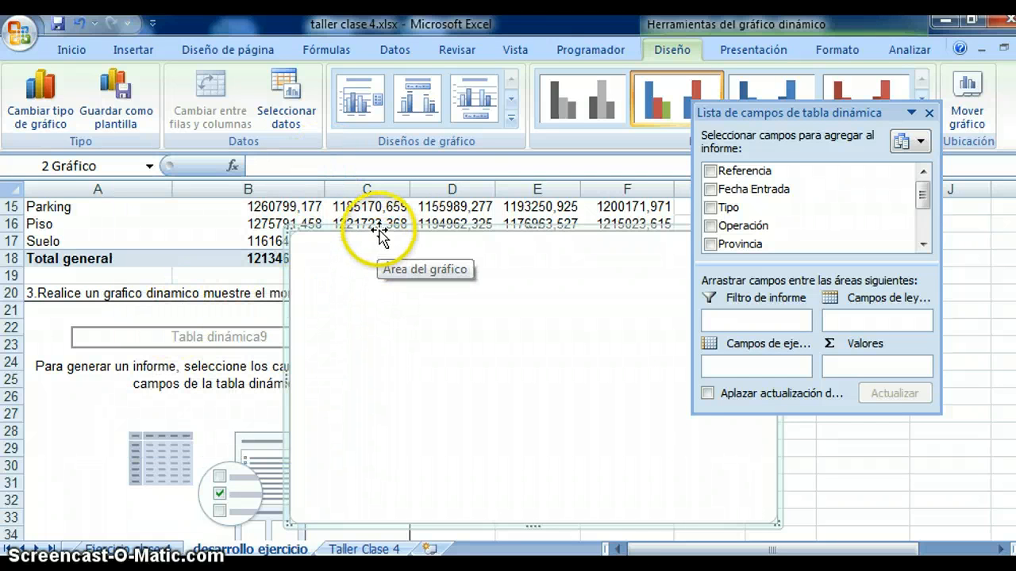
left_click_drag(386, 245, 415, 336)
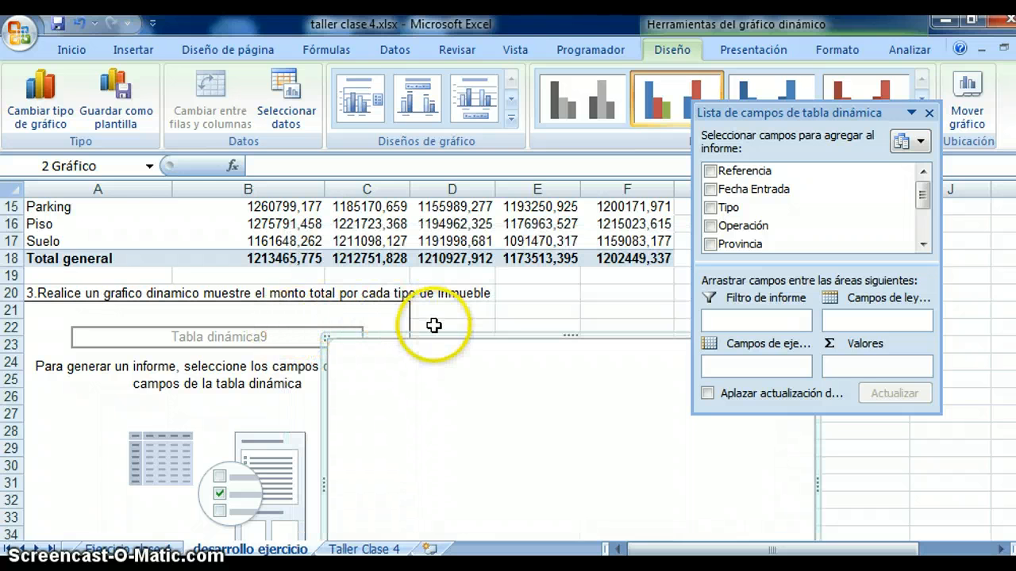
left_click_drag(427, 325, 413, 309)
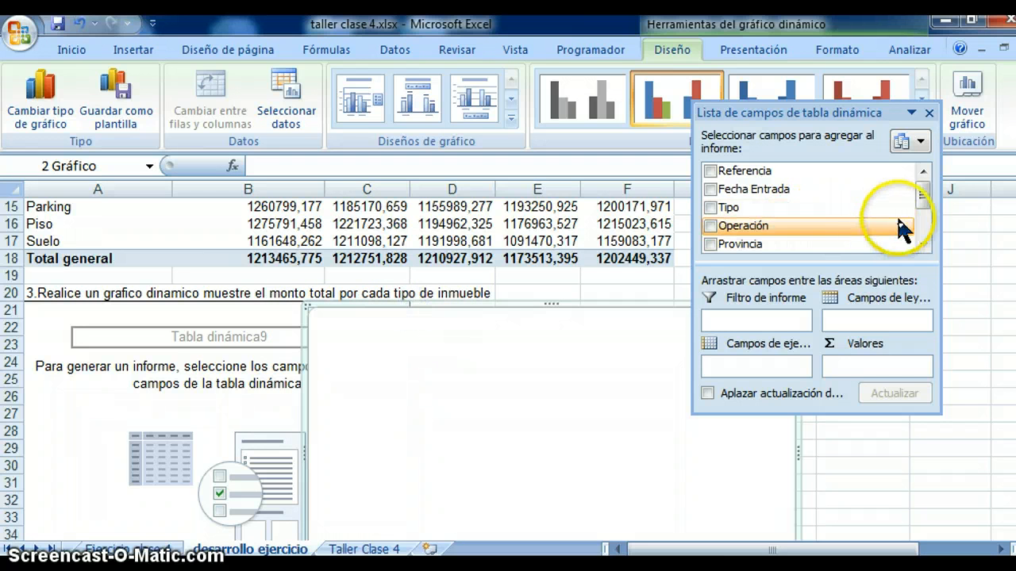
Add Precio $ to the values of the question 3 pivot chart and set Tipo as its axis field.
left_click_drag(923, 197, 921, 229)
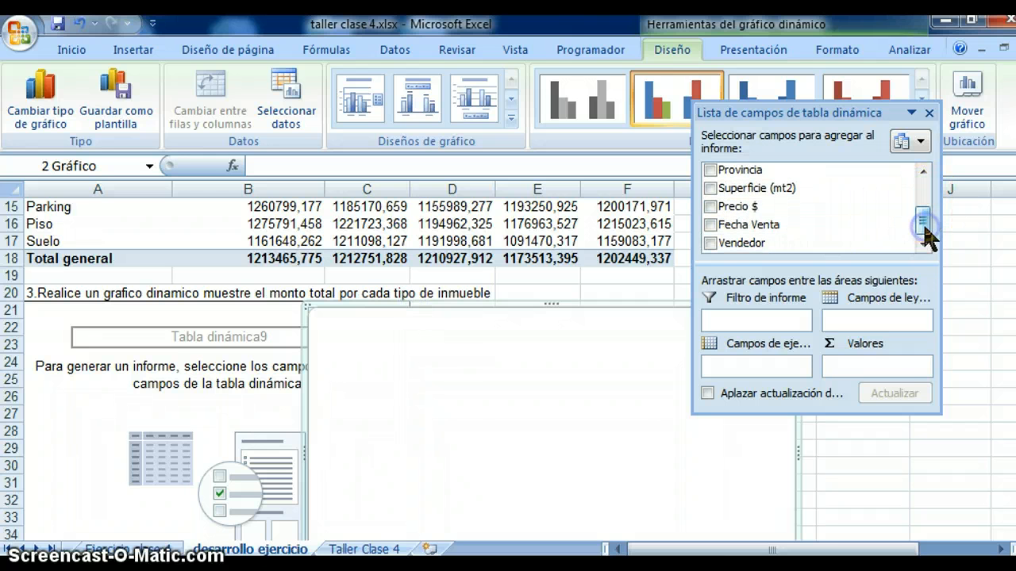
left_click_drag(736, 214, 855, 370)
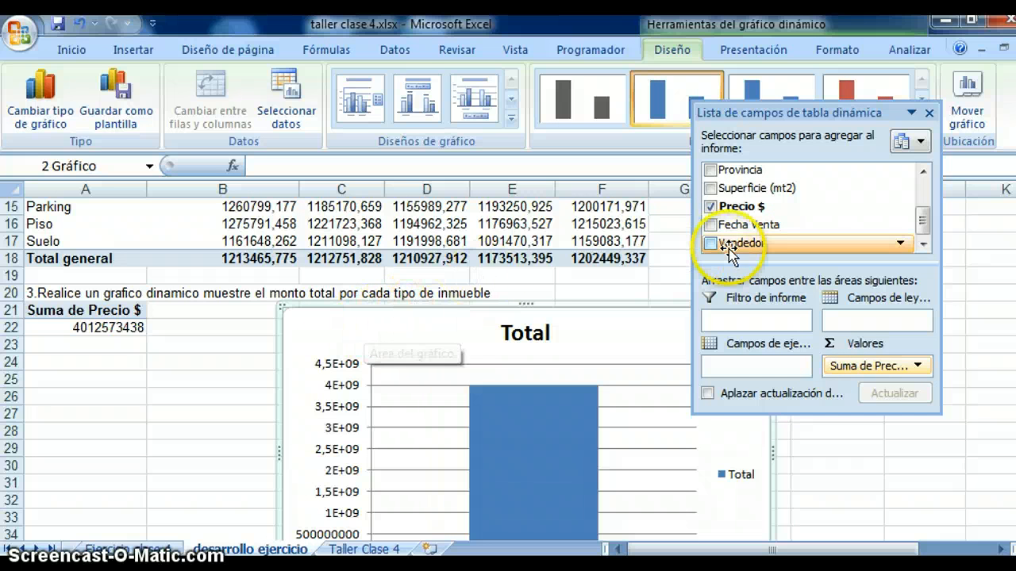
left_click_drag(923, 221, 922, 189)
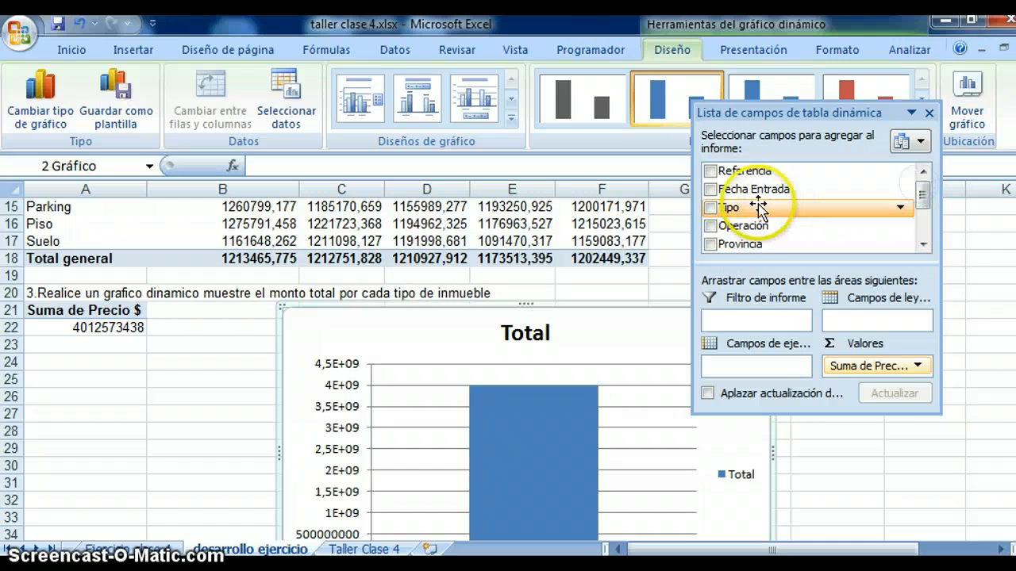
left_click_drag(735, 210, 880, 322)
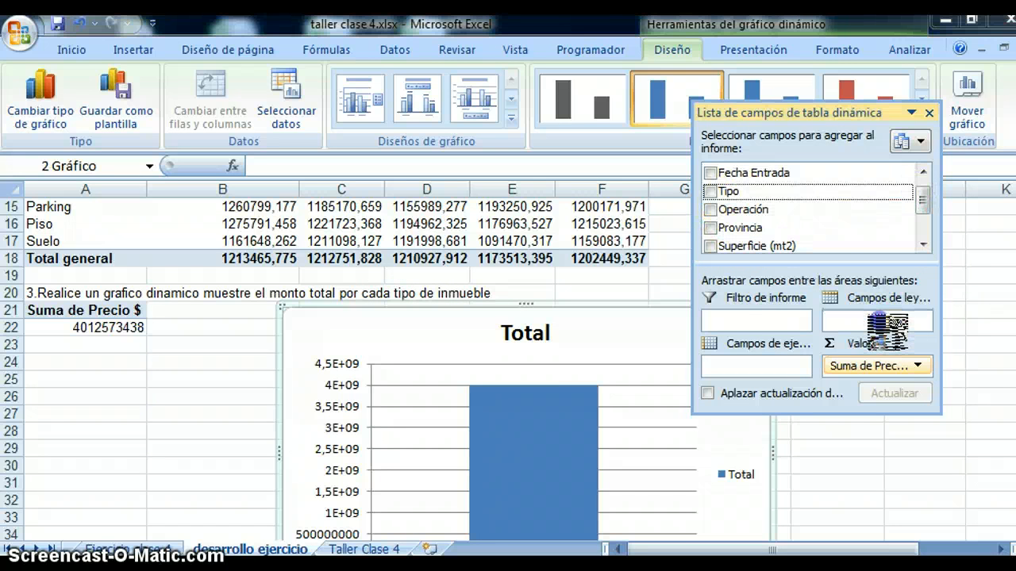
left_click_drag(879, 321, 848, 322)
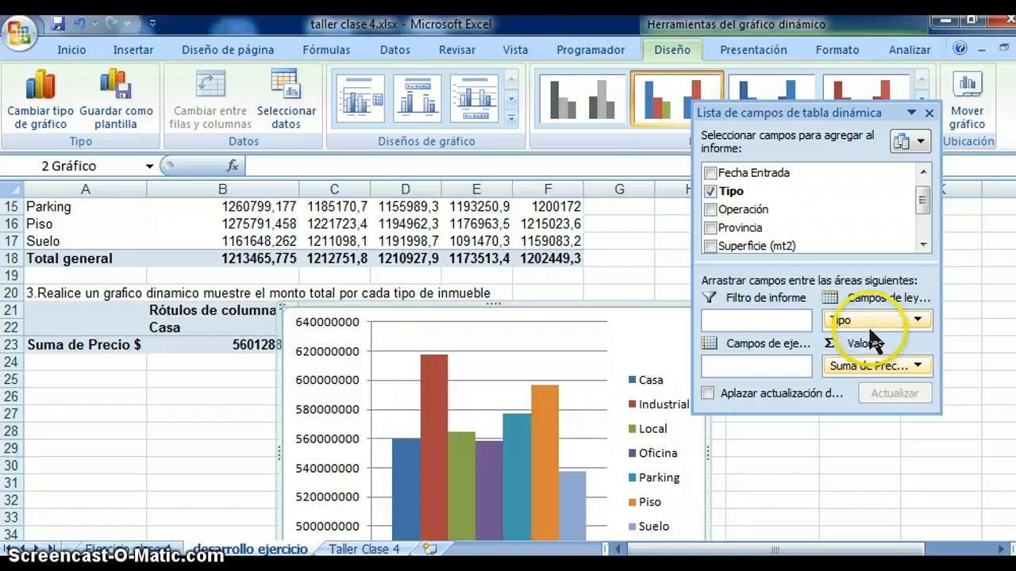
left_click_drag(870, 334, 762, 369)
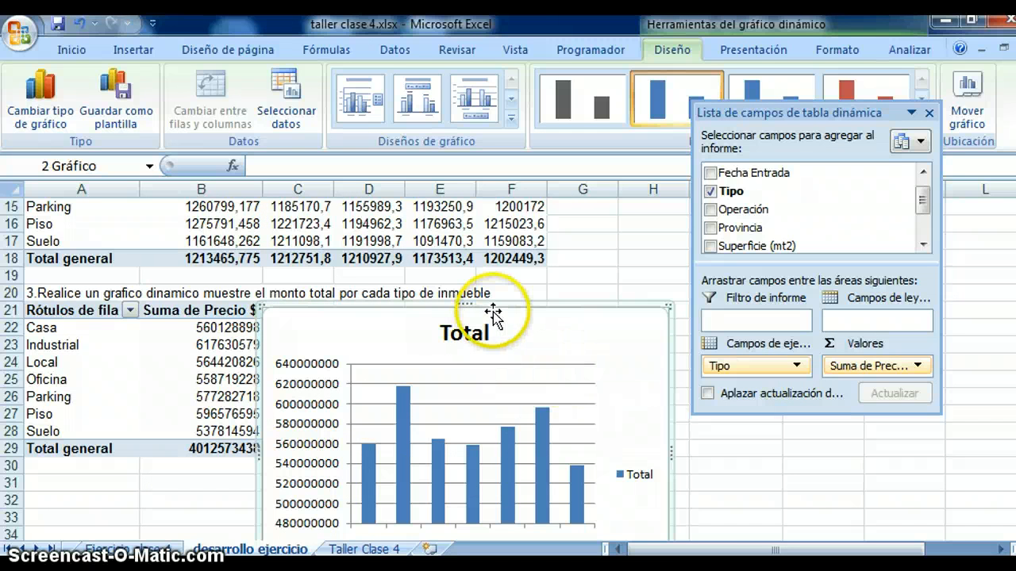
Move the price-by-type chart clear of its pivot table's Suma de Precio $ column and close the field list.
left_click_drag(465, 309, 534, 303)
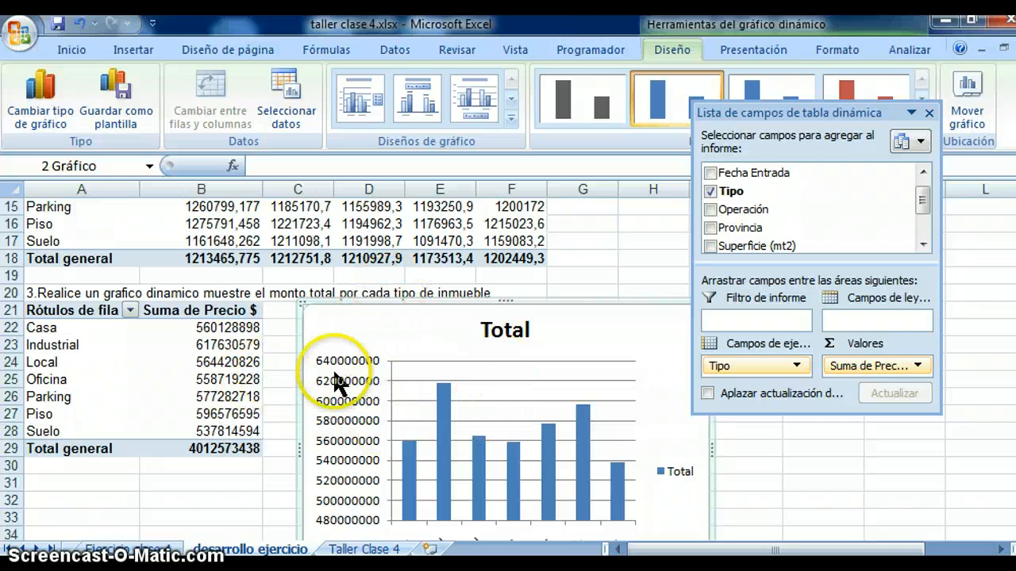
left_click(928, 114)
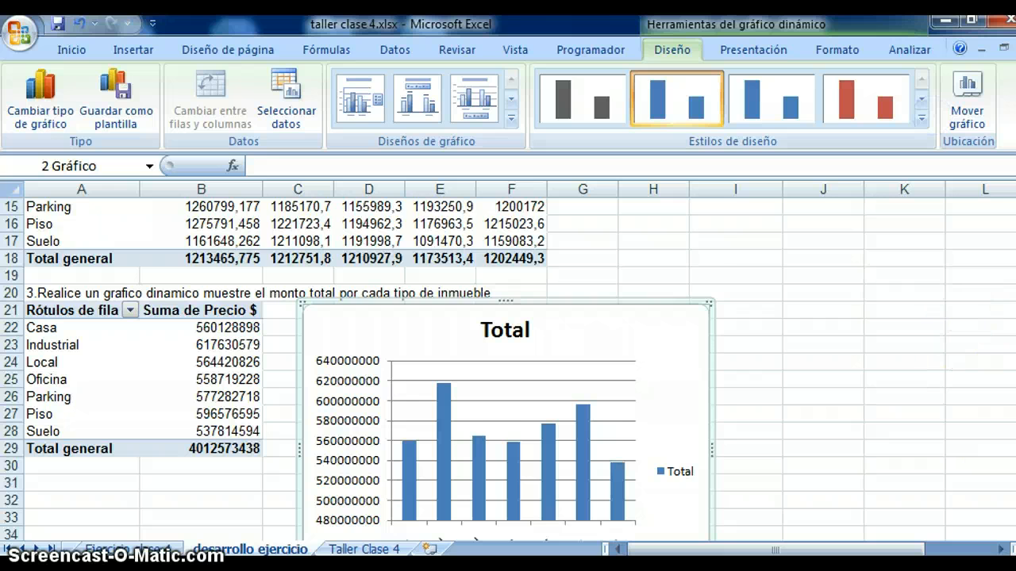
Link cell A39 of desarrollo ejercicio to the question 4 statement in cell A6 of the Ejercicio clase 4 sheet.
left_click_drag(1015, 421, 1015, 442)
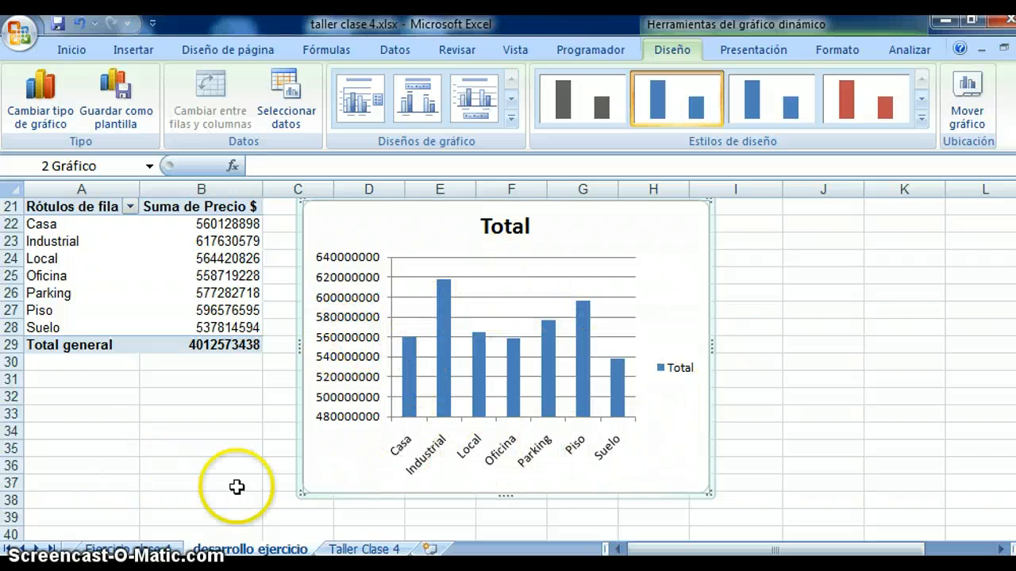
left_click(199, 518)
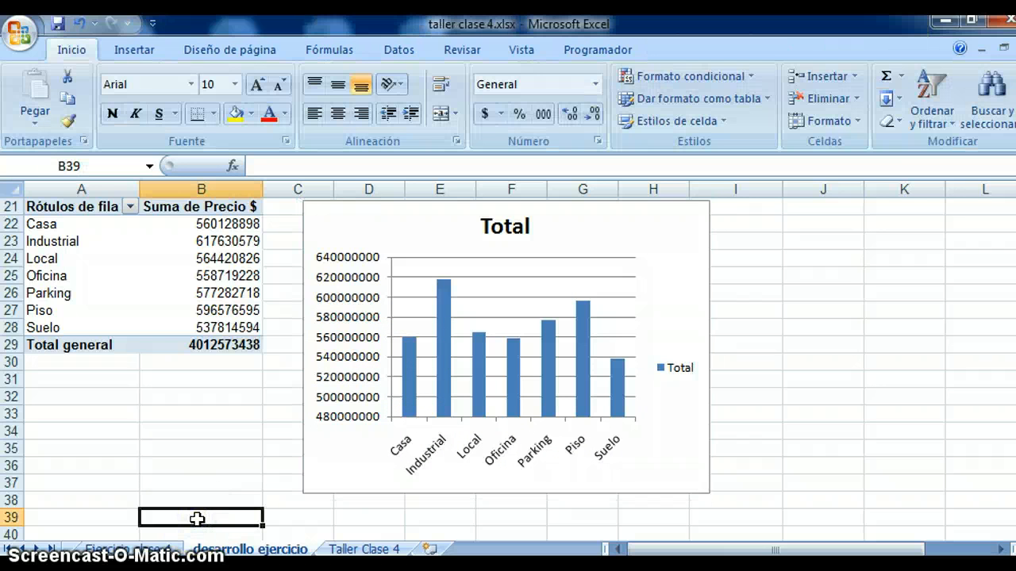
key("Left")
type("+")
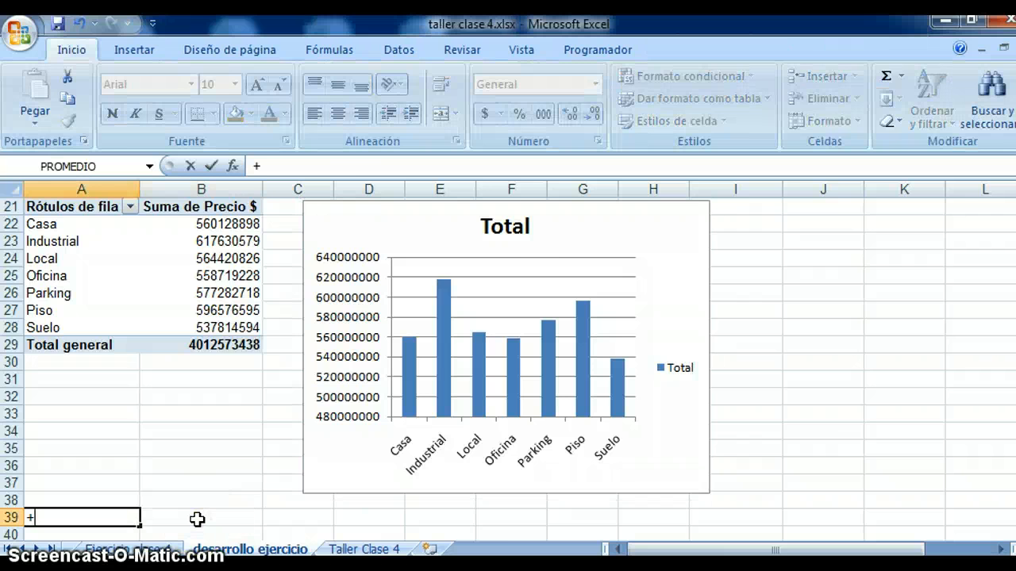
left_click(158, 549)
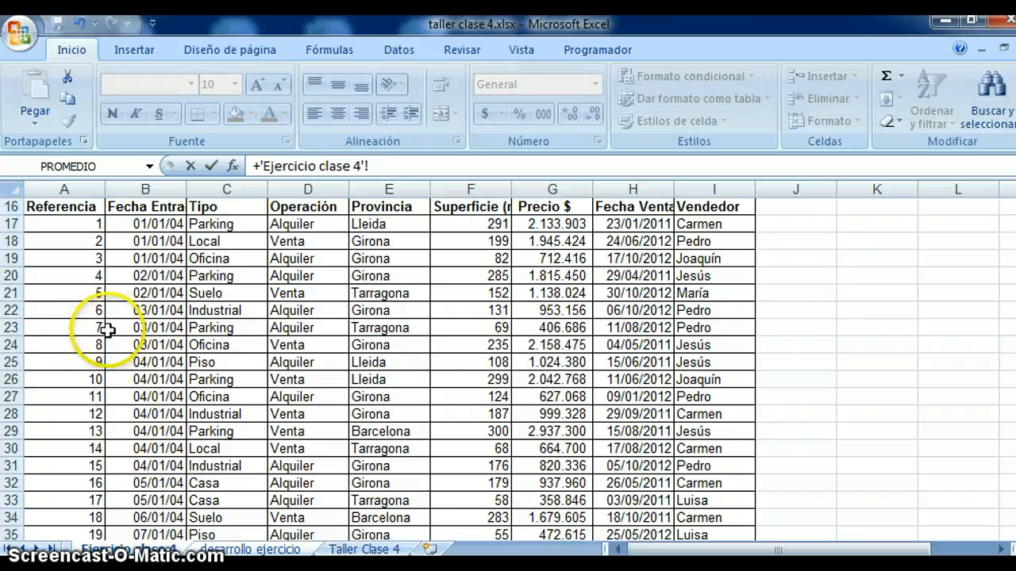
left_click(70, 331)
key("ctrl+Up")
key("ctrl+Up")
key("ctrl+Up")
key("ctrl+Up")
key("ctrl+Up")
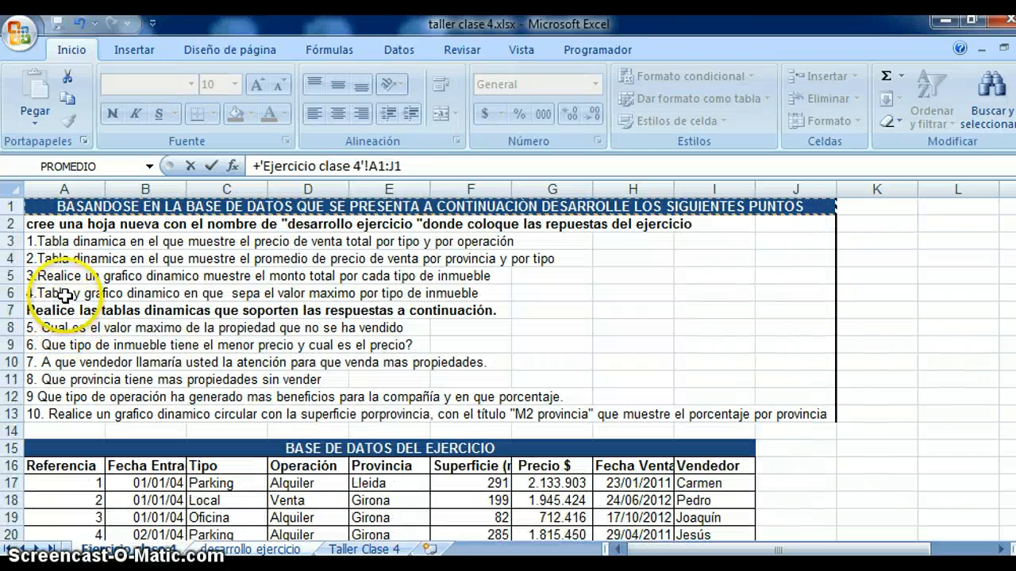
left_click(65, 294)
key("Return")
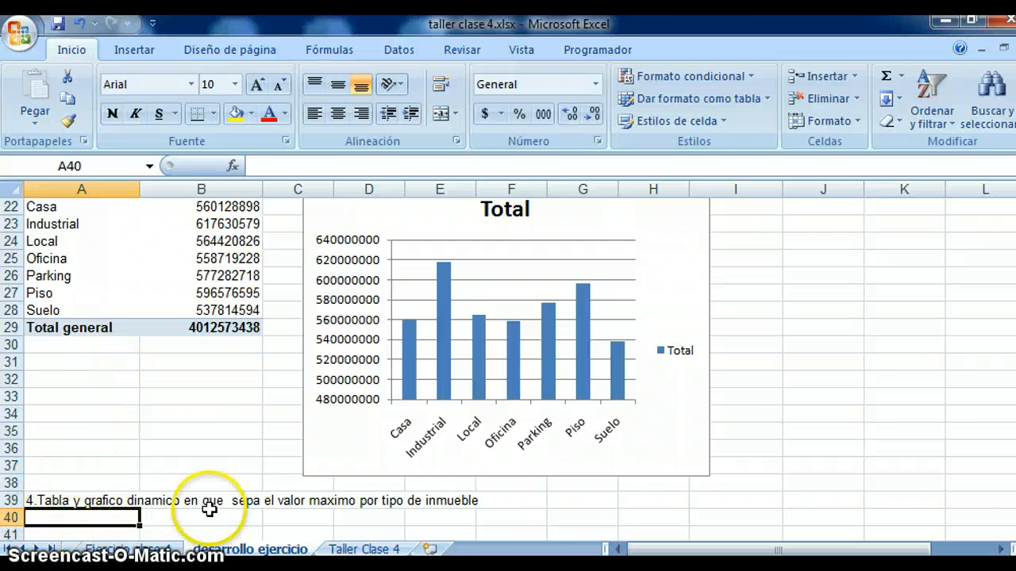
left_click(354, 528)
key("Left")
key("Left")
key("Left")
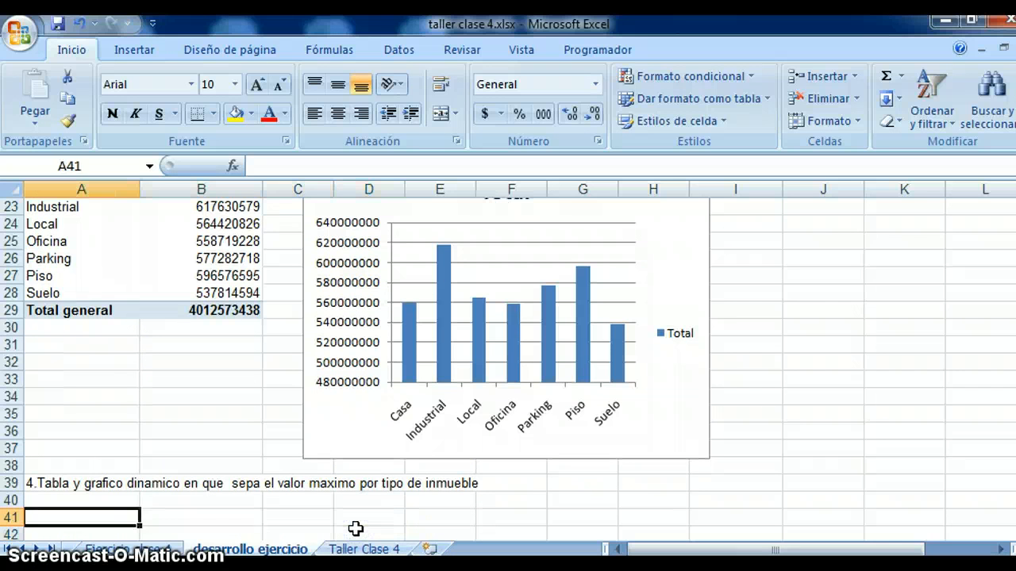
key("Up")
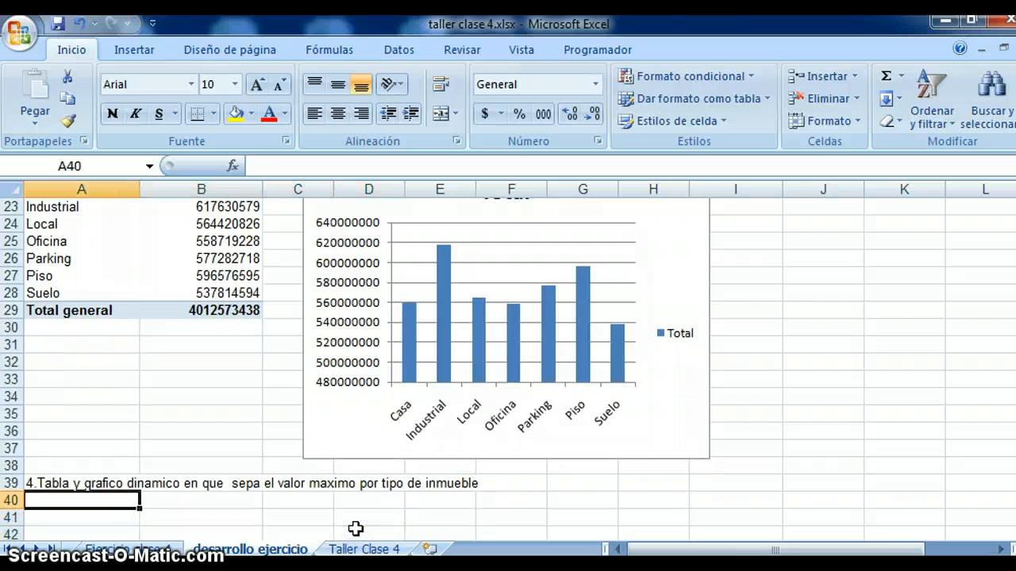
Create a pivot chart with its table from range A16:I3353 of Ejercicio clase 4 at desarrollo ejercicio cell A40, and move the chart below the question 4 statement.
left_click(121, 553)
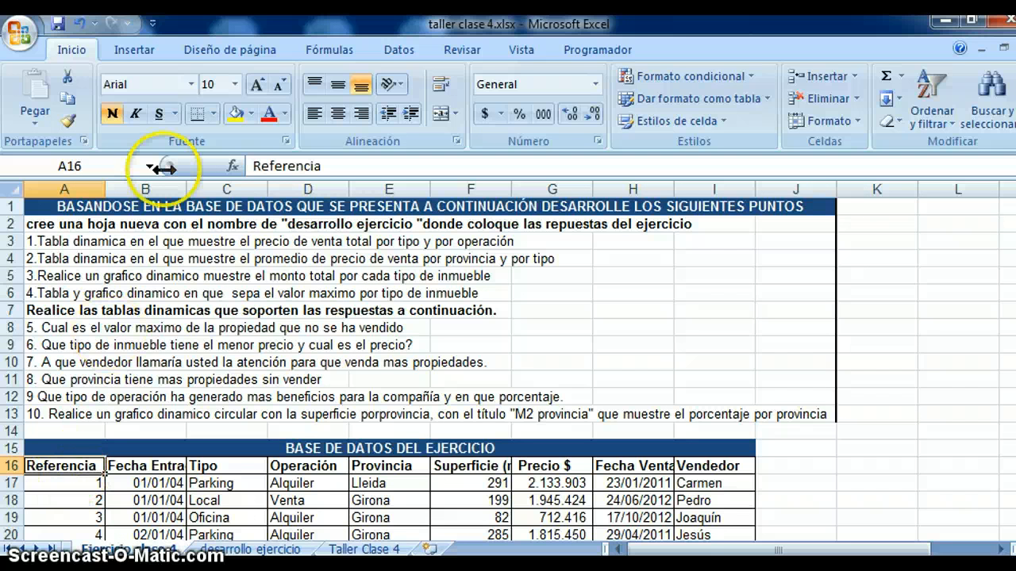
left_click(131, 50)
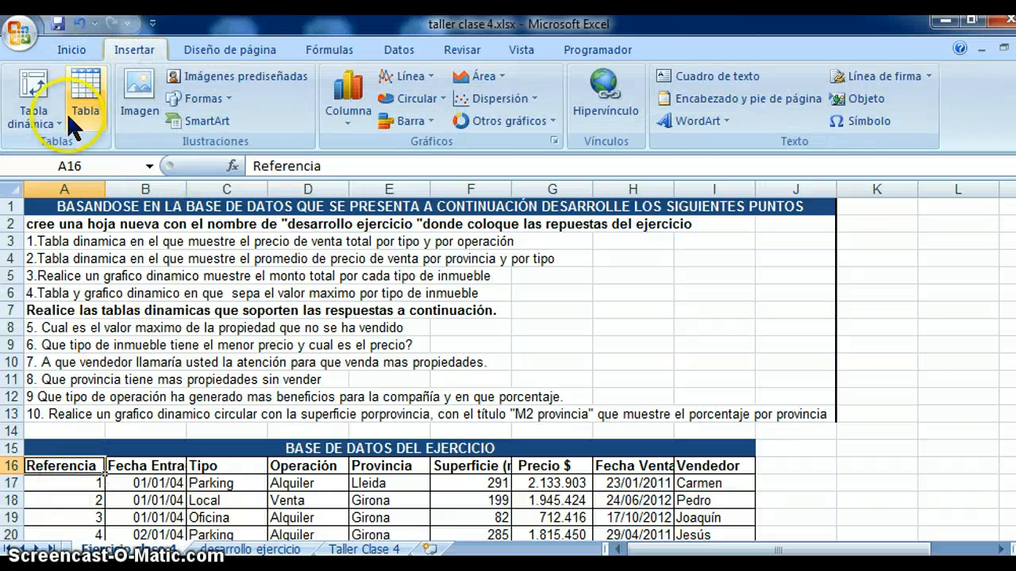
left_click(33, 119)
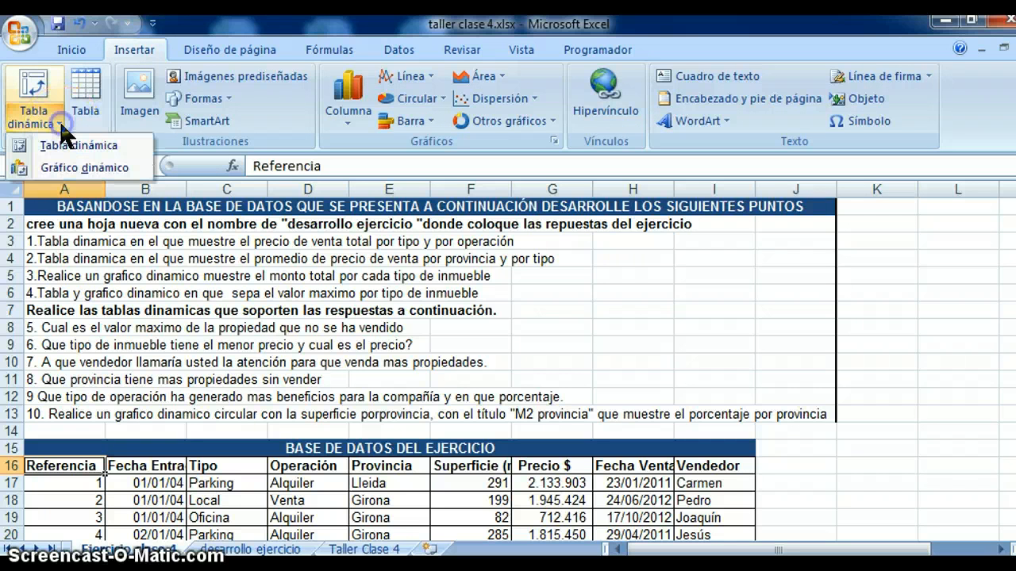
left_click(73, 168)
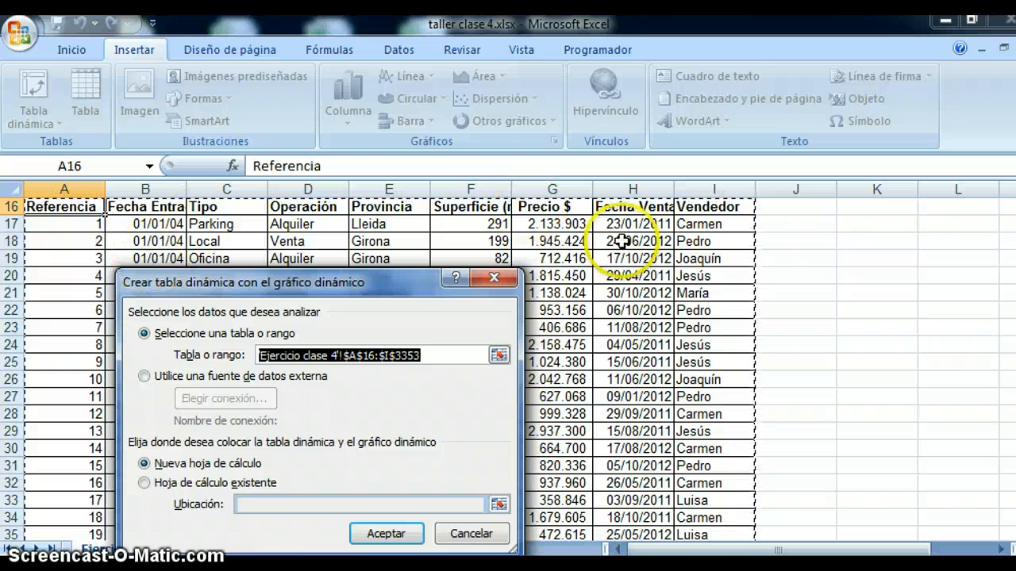
left_click(234, 483)
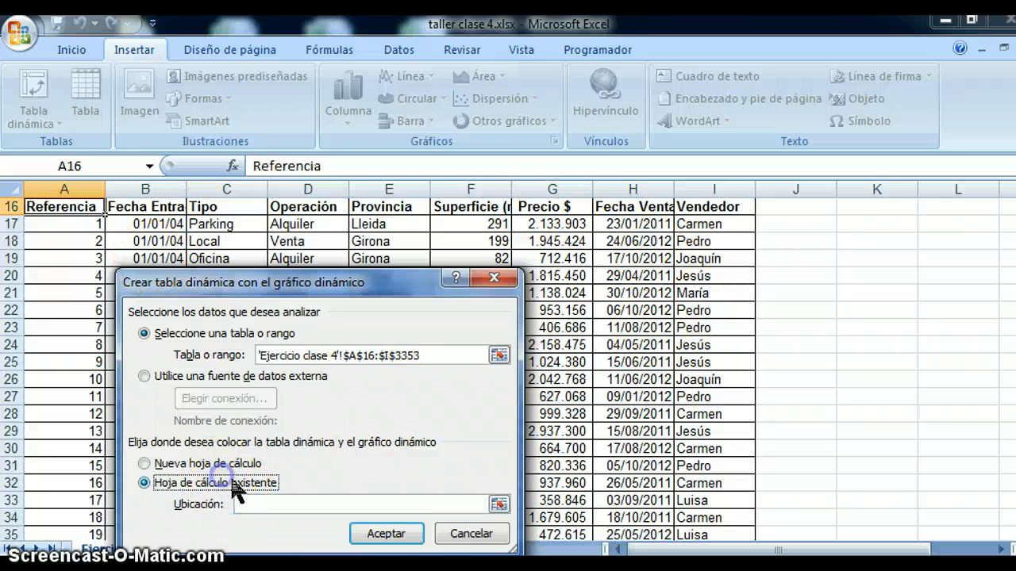
left_click(498, 505)
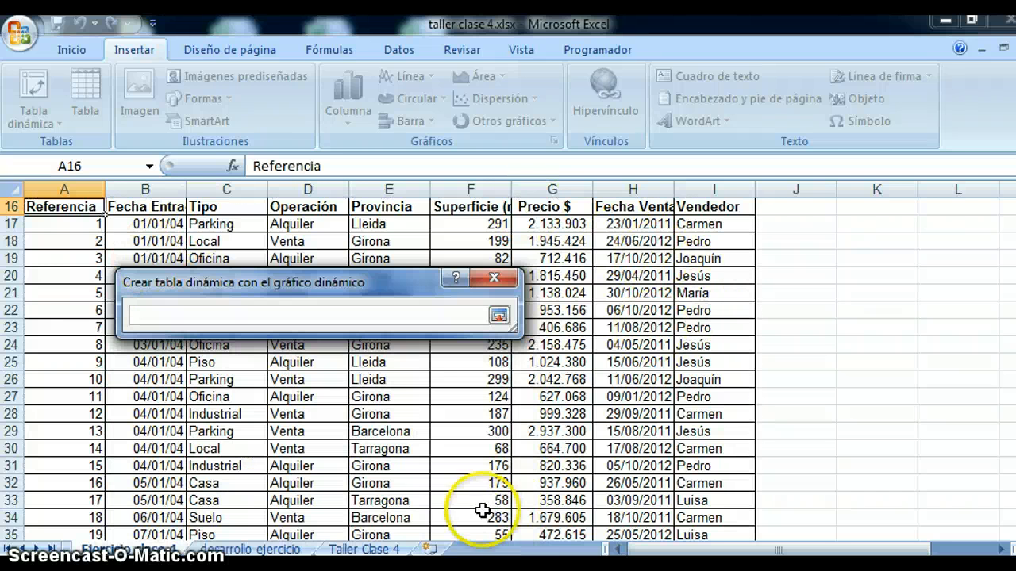
left_click(238, 549)
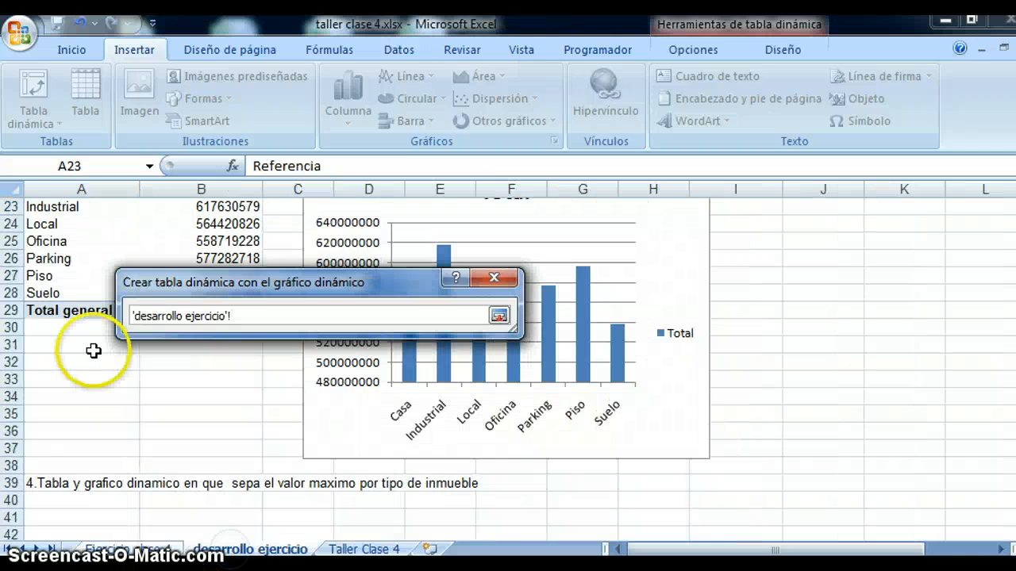
left_click(52, 503)
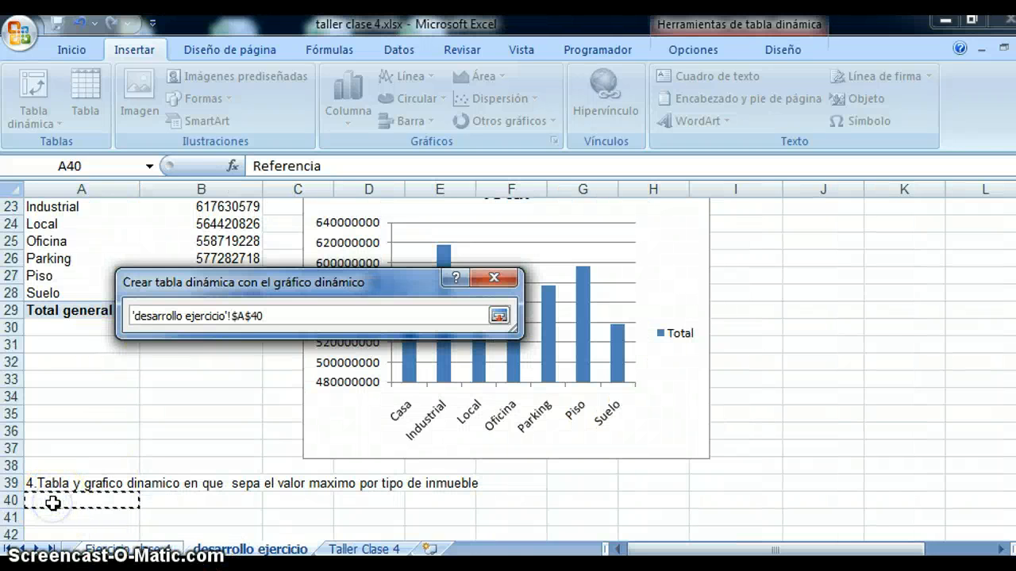
key("Return")
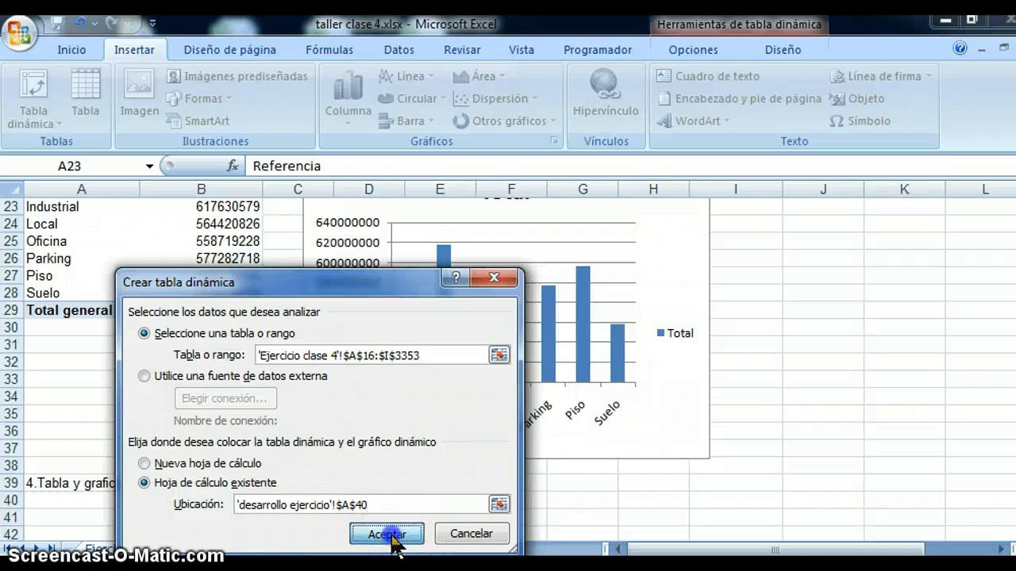
left_click(387, 534)
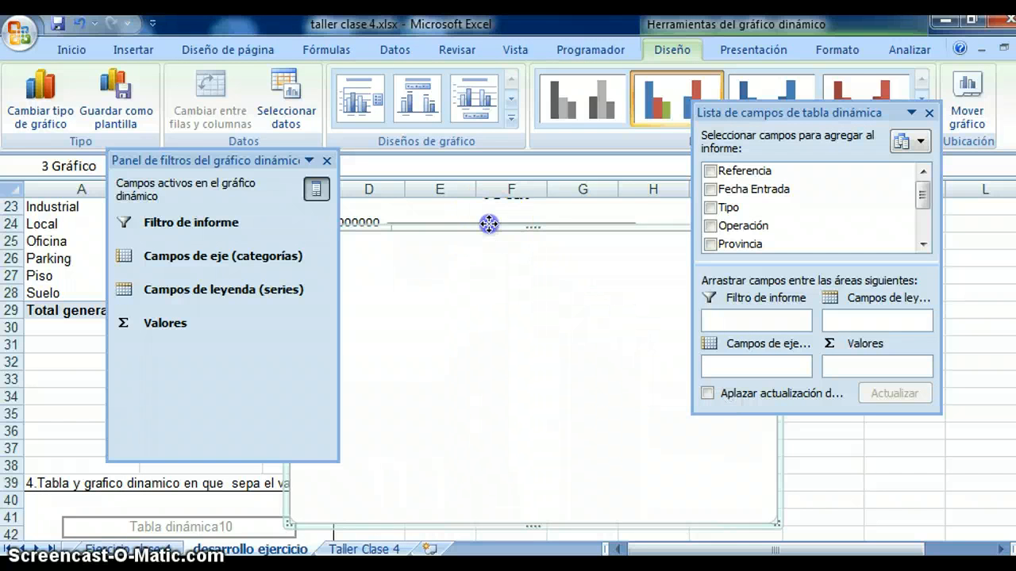
left_click_drag(489, 225, 559, 492)
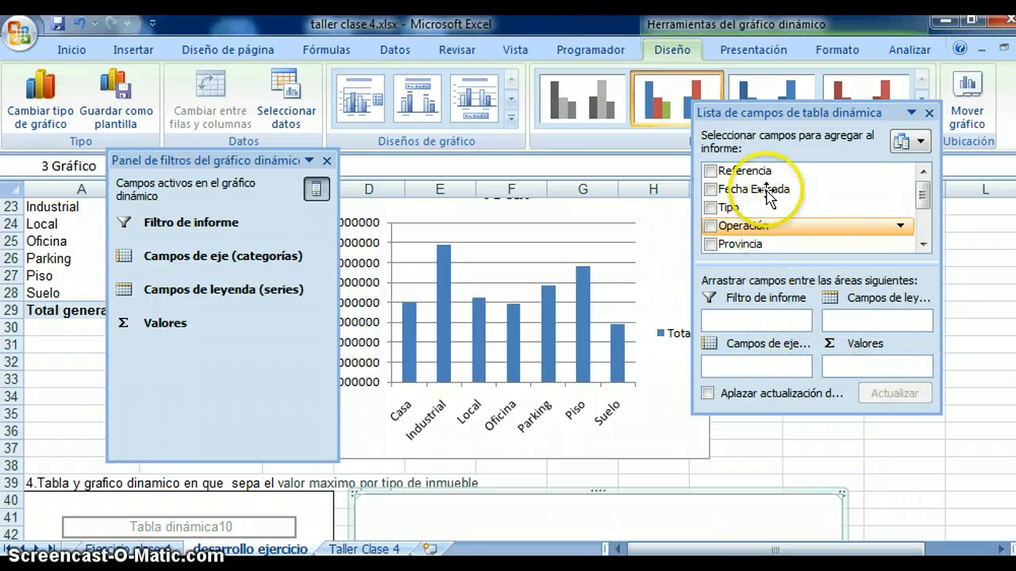
Add Precio $ to the values of the question 4 pivot chart and summarize it by Máx.
left_click_drag(923, 208, 922, 216)
left_click_drag(761, 230, 869, 371)
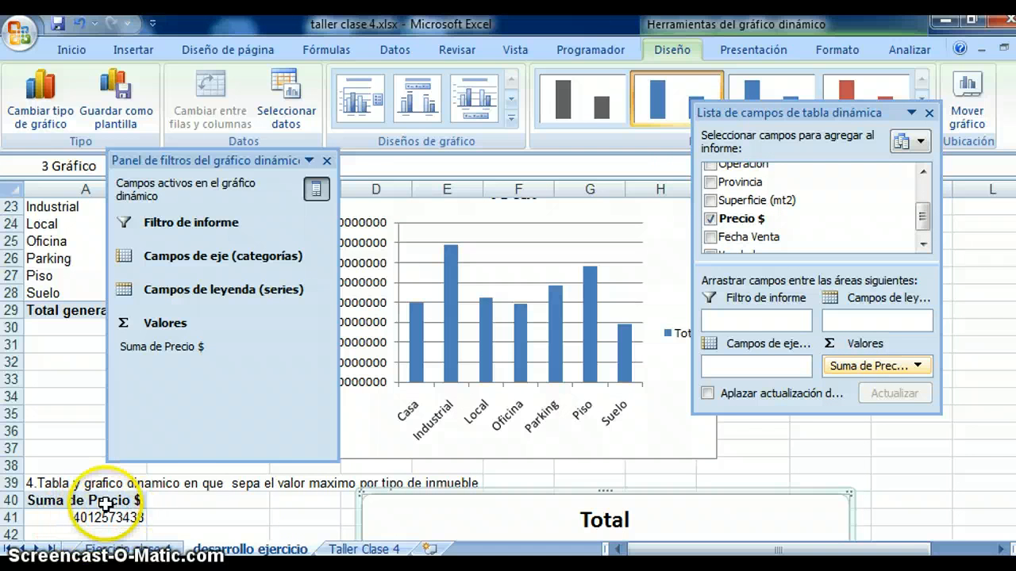
left_click(919, 366)
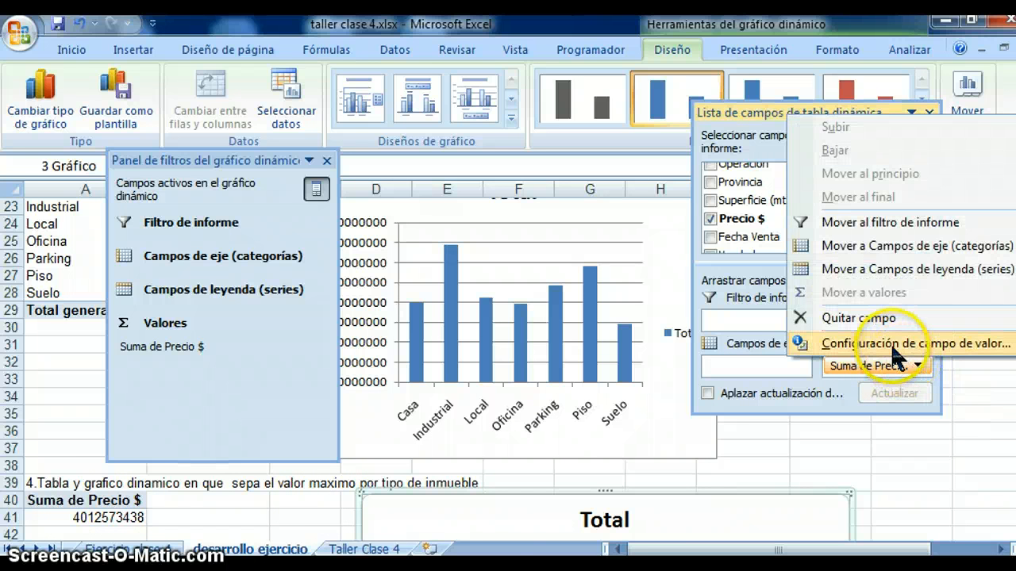
left_click(892, 347)
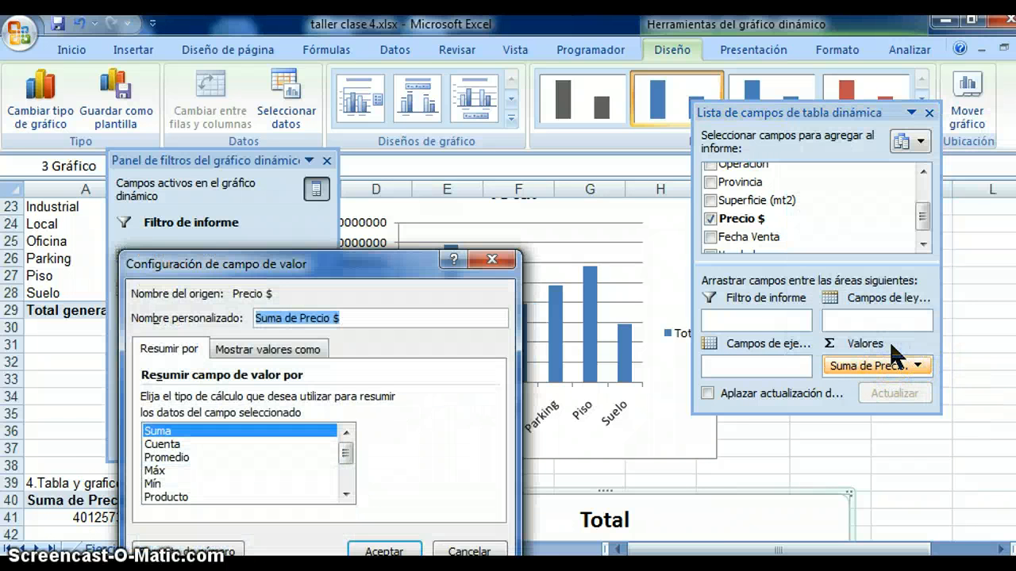
left_click(159, 470)
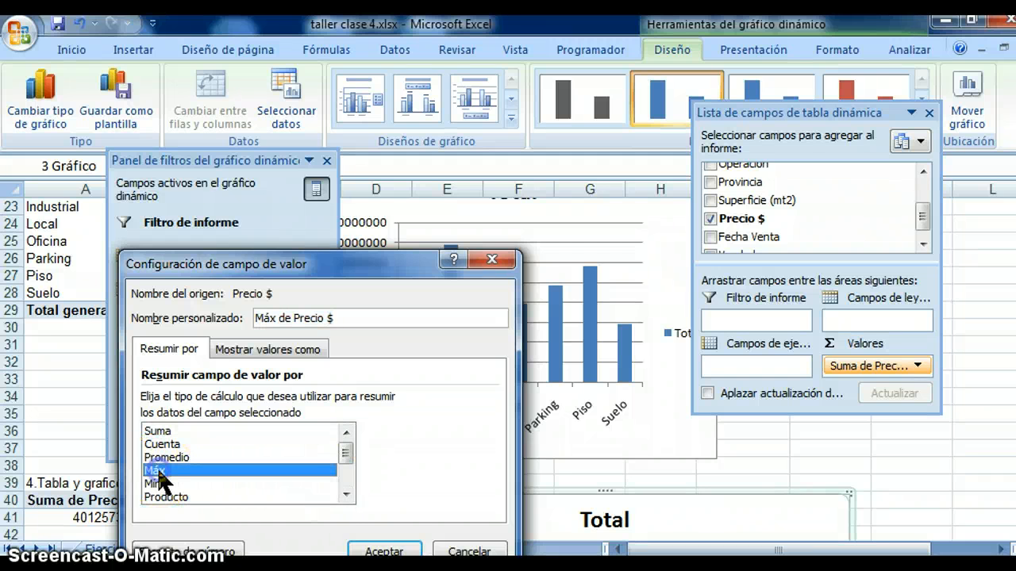
left_click(386, 553)
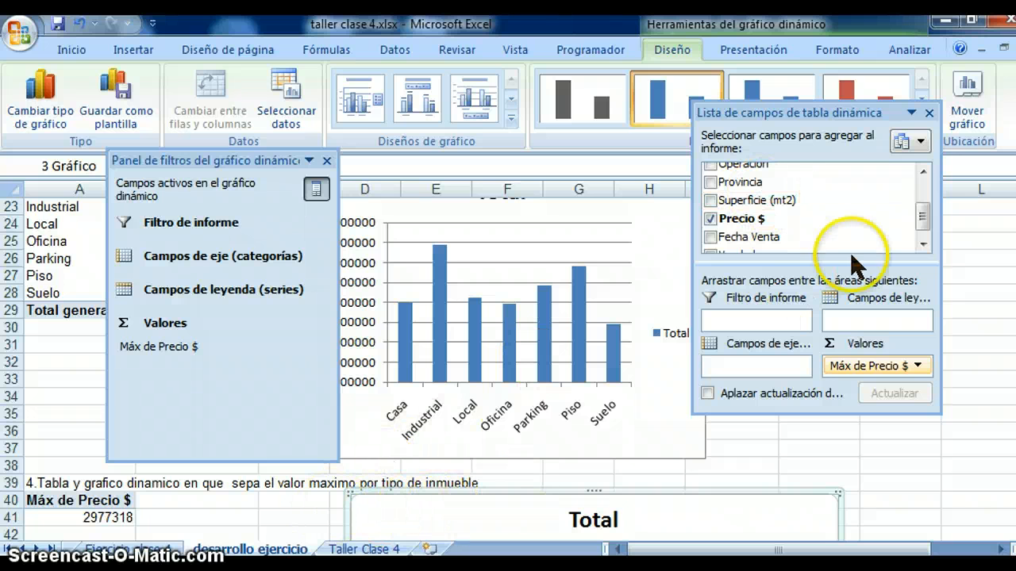
Add Tipo to the legend (series) fields of the question 4 pivot chart.
scroll(925, 220, "up", 1)
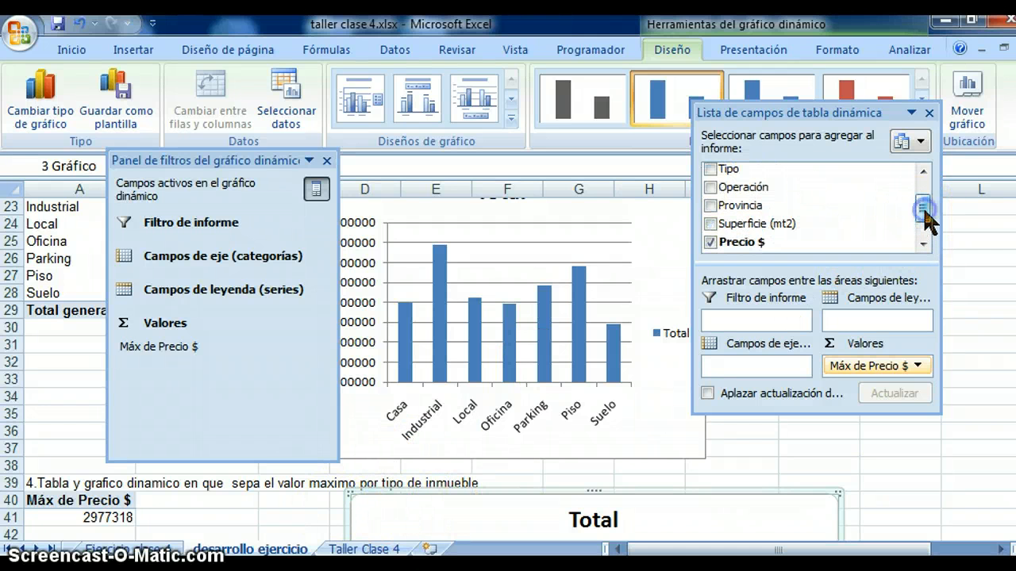
left_click_drag(729, 169, 861, 325)
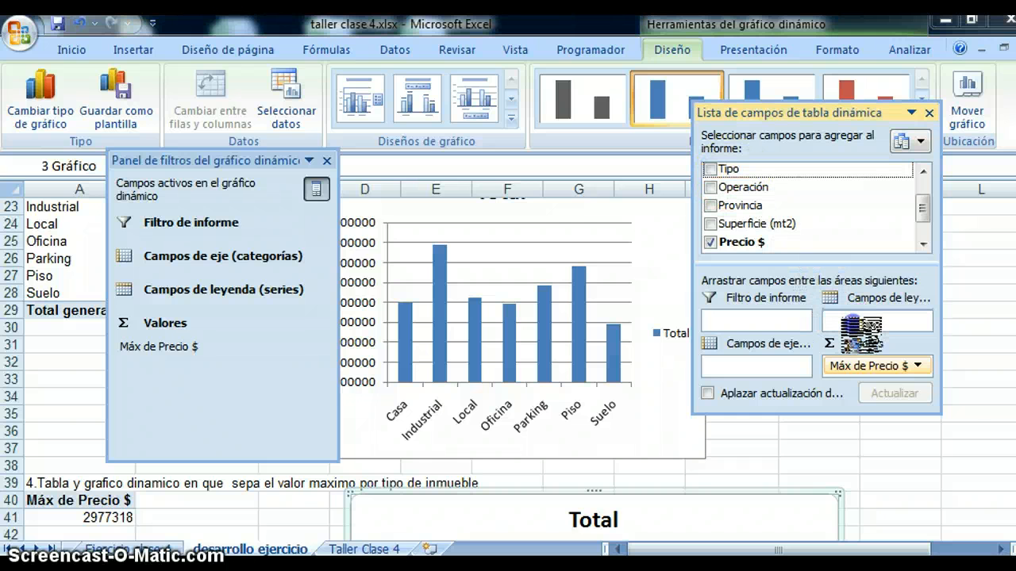
left_click_drag(861, 326, 869, 321)
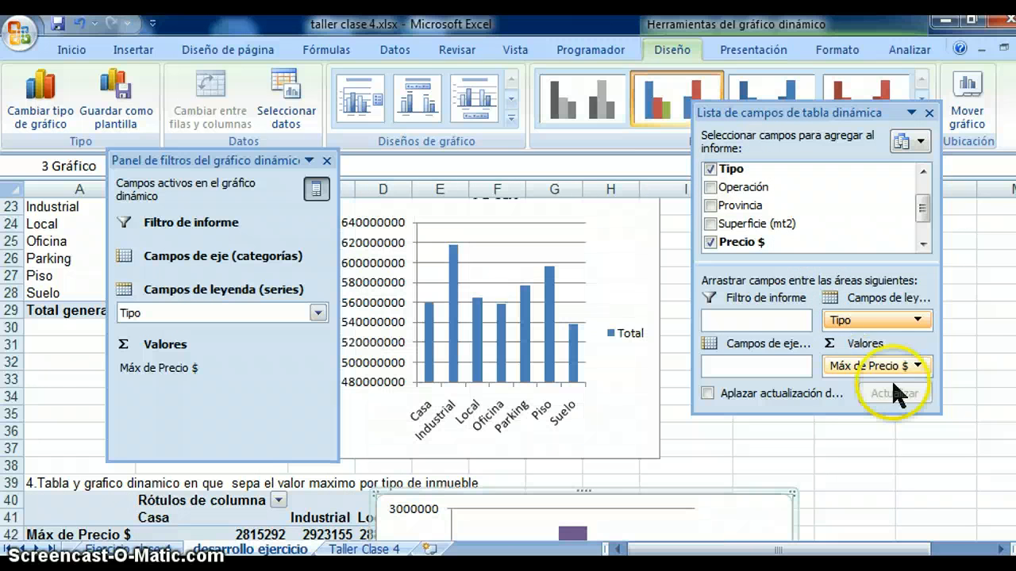
Move the question 4 chart below its pivot table, starting around row 43, and close the chart filter pane and the field list.
scroll(561, 459, "down", 3)
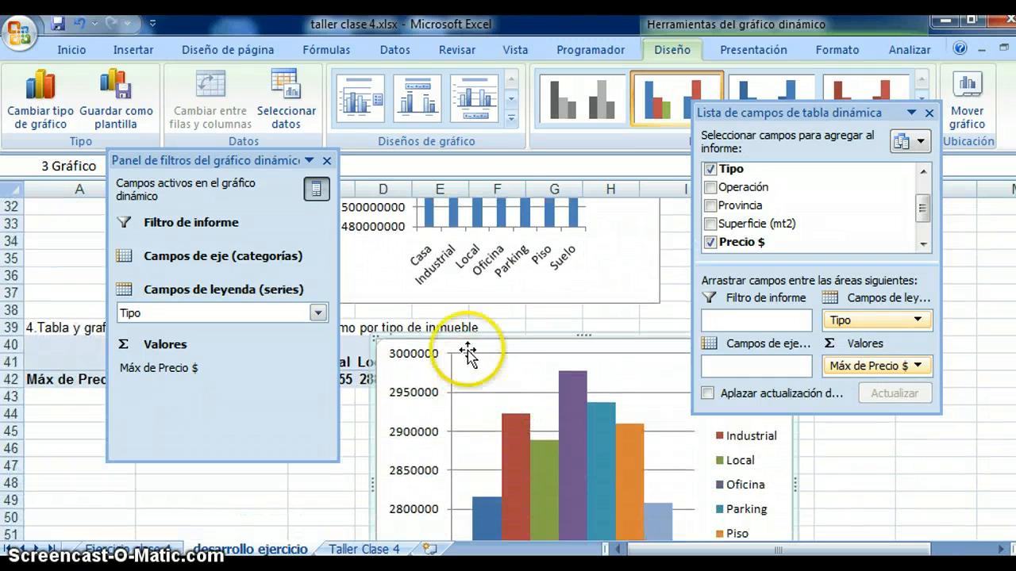
left_click_drag(461, 408, 70, 408)
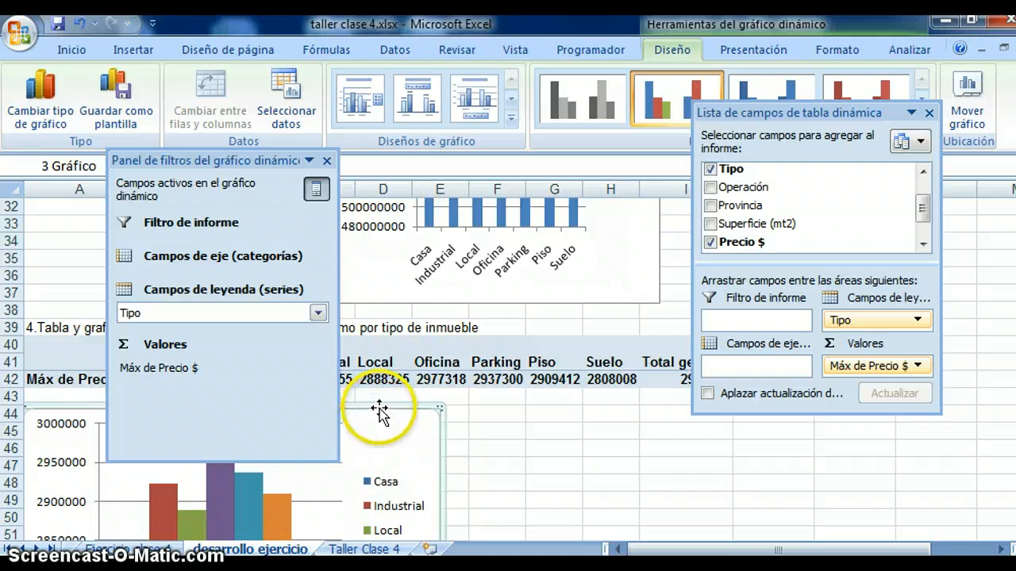
left_click_drag(379, 409, 409, 408)
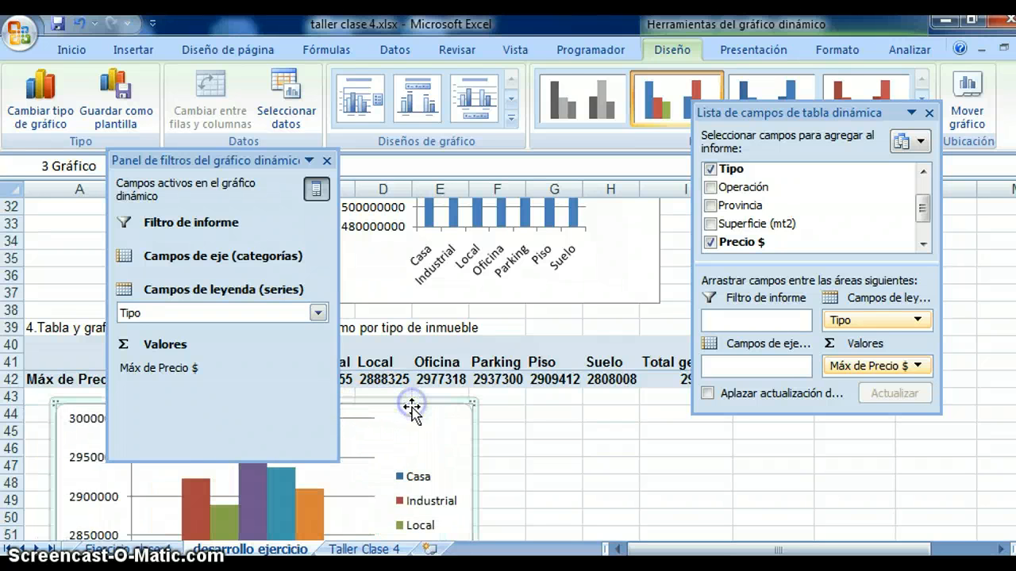
left_click(326, 162)
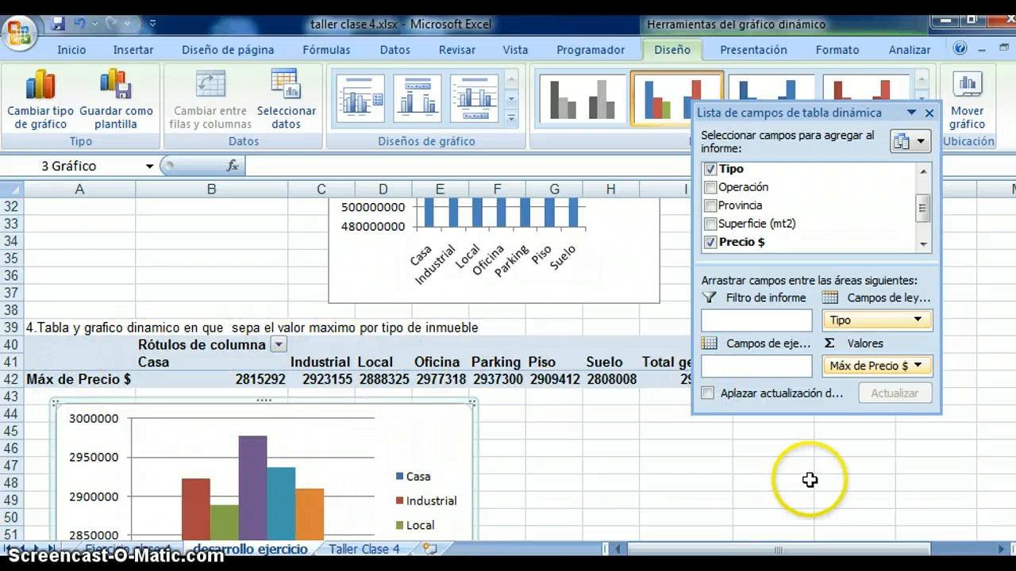
left_click(928, 113)
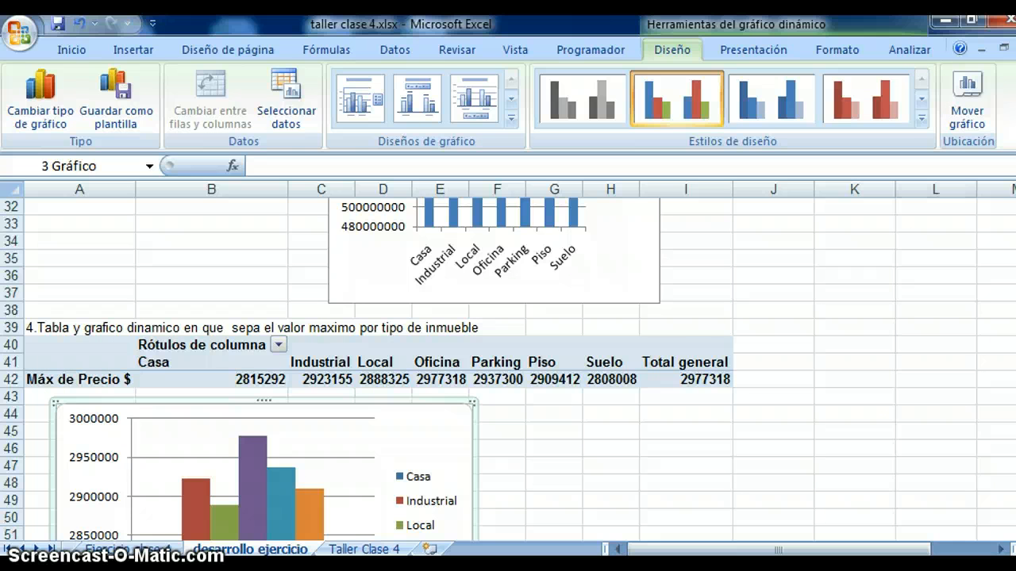
Link cell A62 of desarrollo ejercicio to the question 5 statement in cell A8 of the Ejercicio clase 4 sheet.
left_click_drag(1015, 428, 1015, 465)
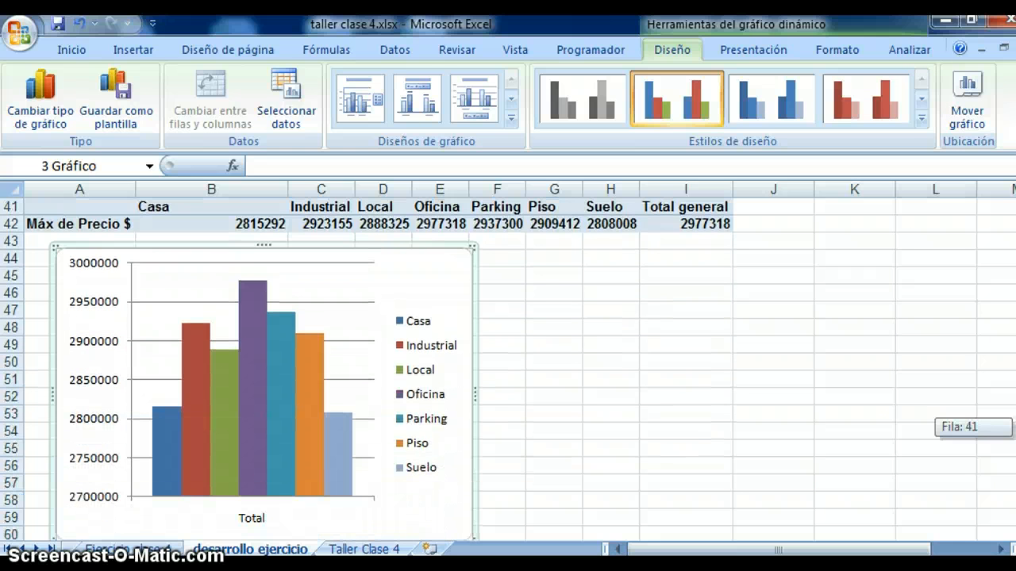
scroll(508, 369, "down", 2)
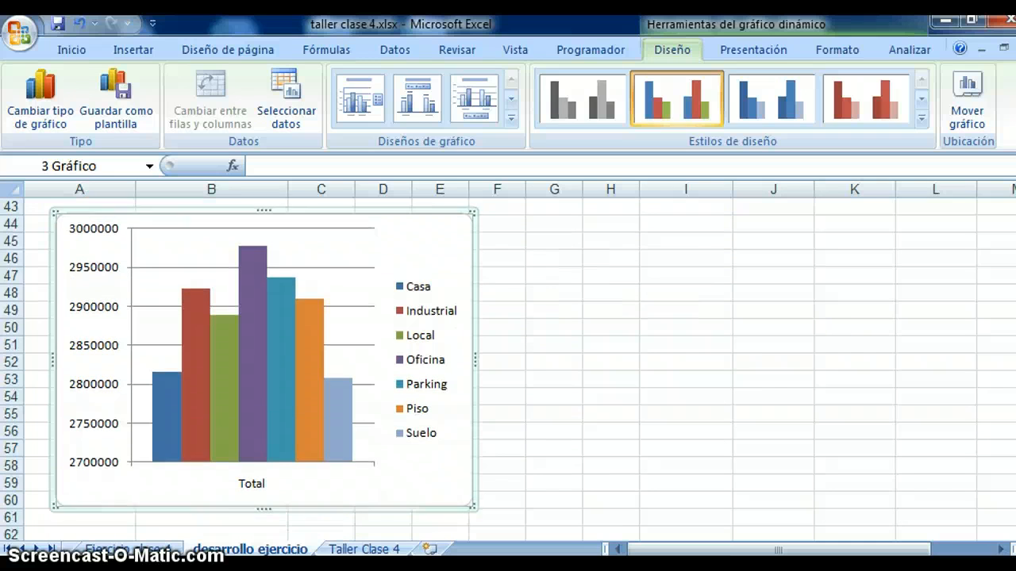
left_click(40, 501)
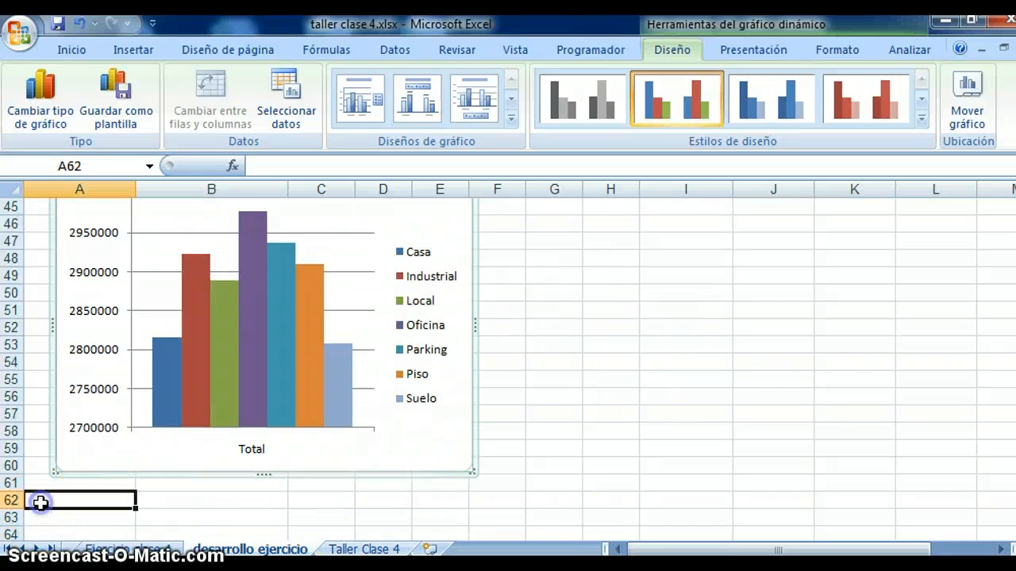
type("+")
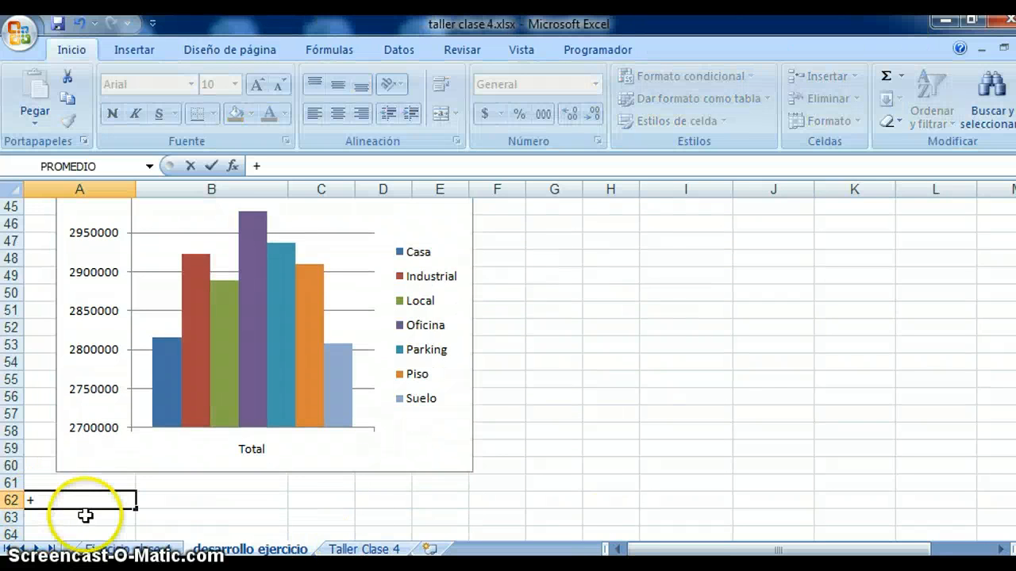
left_click(131, 550)
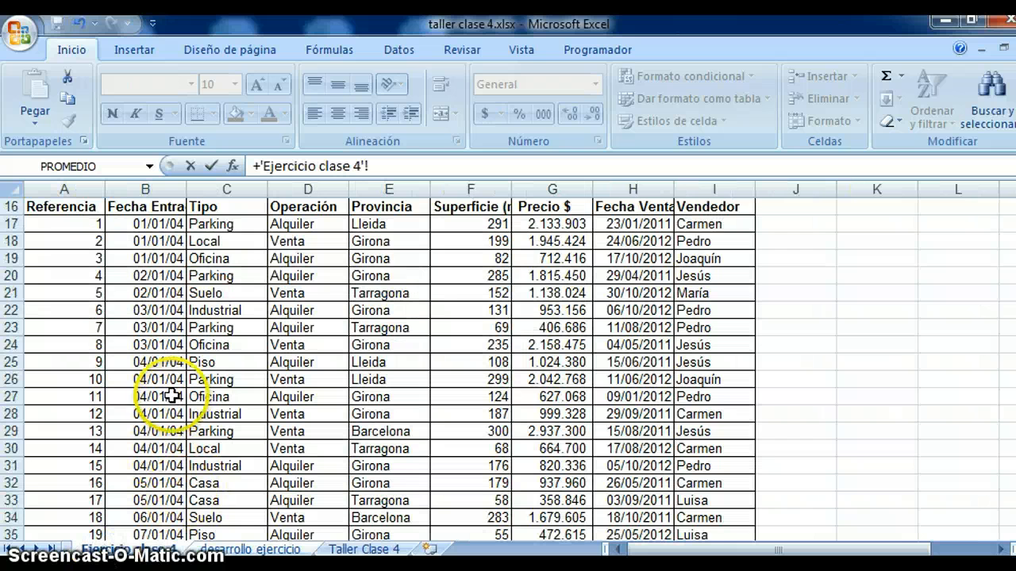
key("Up")
key("Up")
key("Up")
key("Up")
key("Up")
key("Up")
key("Up")
key("Up")
key("Up")
key("Up")
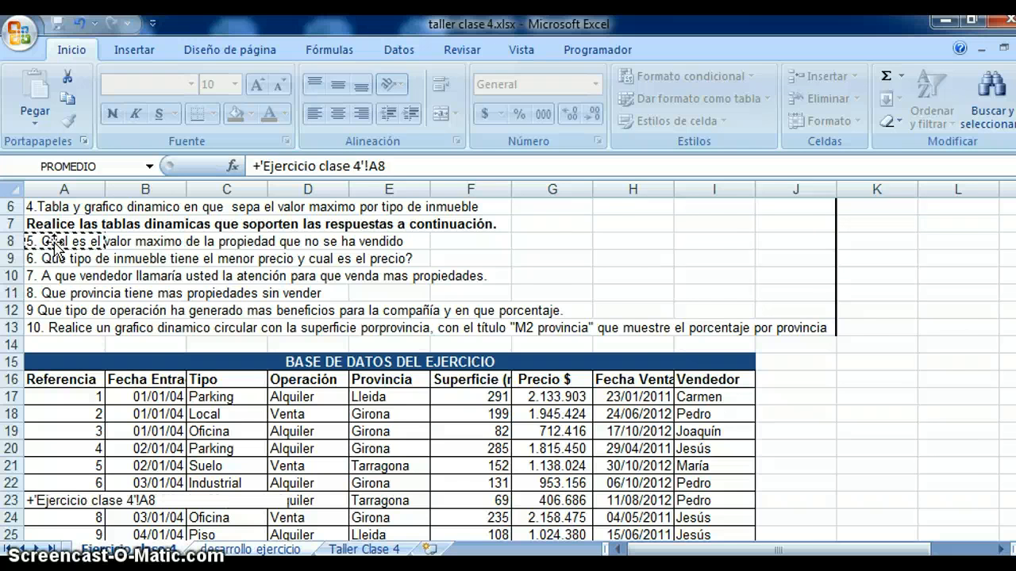
key("Return")
key("Down")
key("Down")
key("Down")
key("Down")
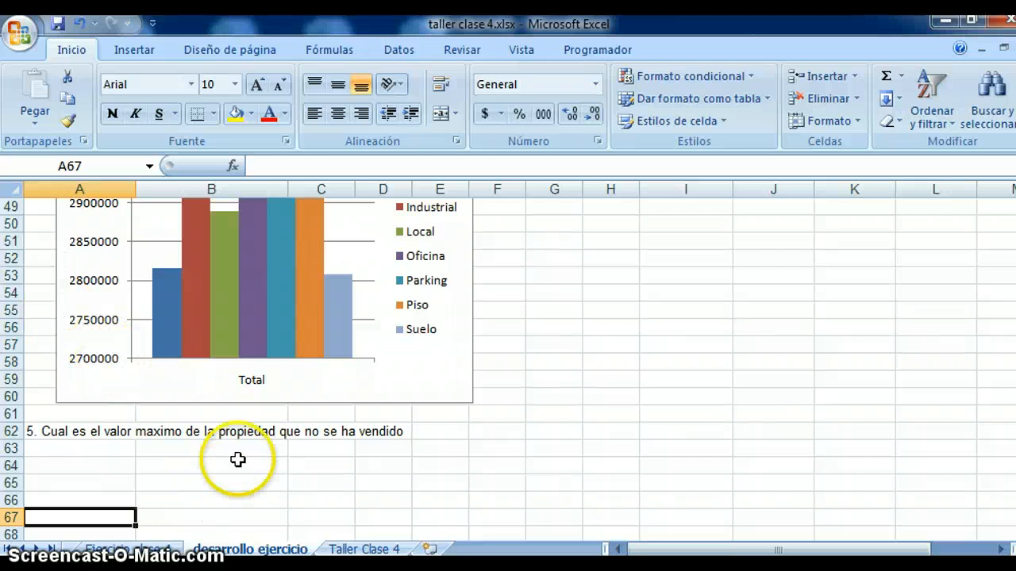
Create a pivot table from range A16:I3353 of Ejercicio clase 4 at cell A63 of the existing desarrollo ejercicio sheet.
left_click(64, 450)
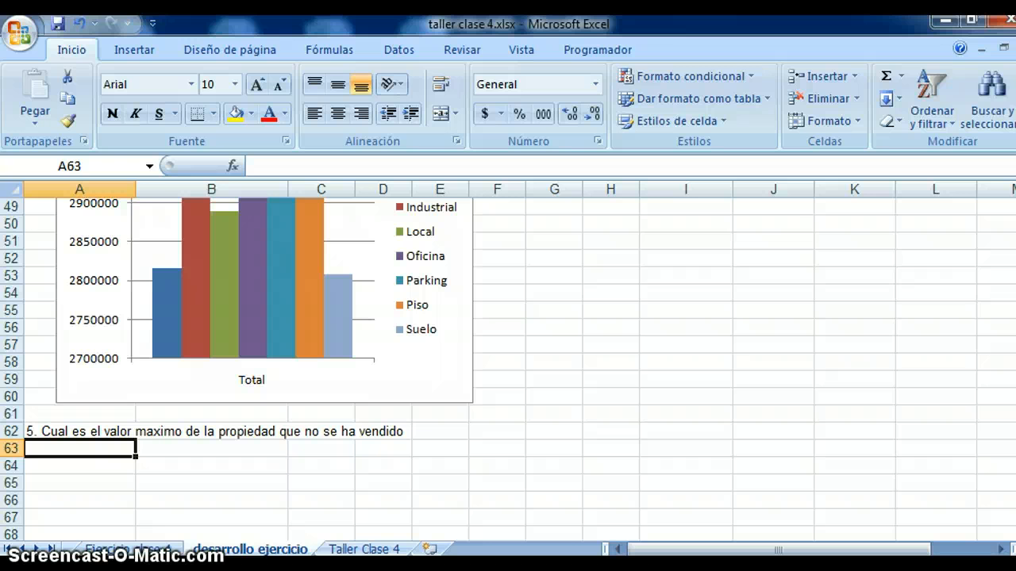
left_click(131, 549)
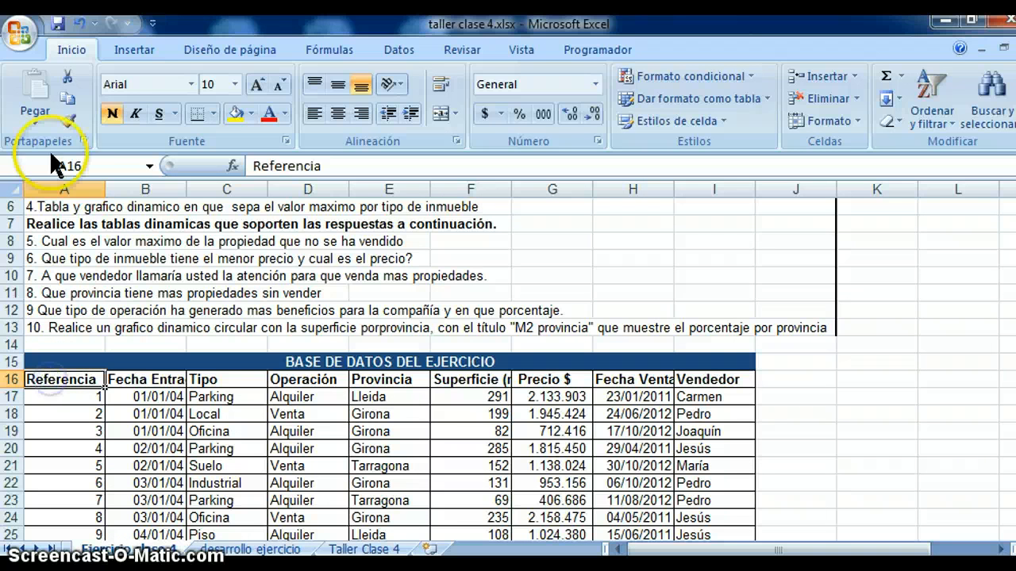
left_click(133, 50)
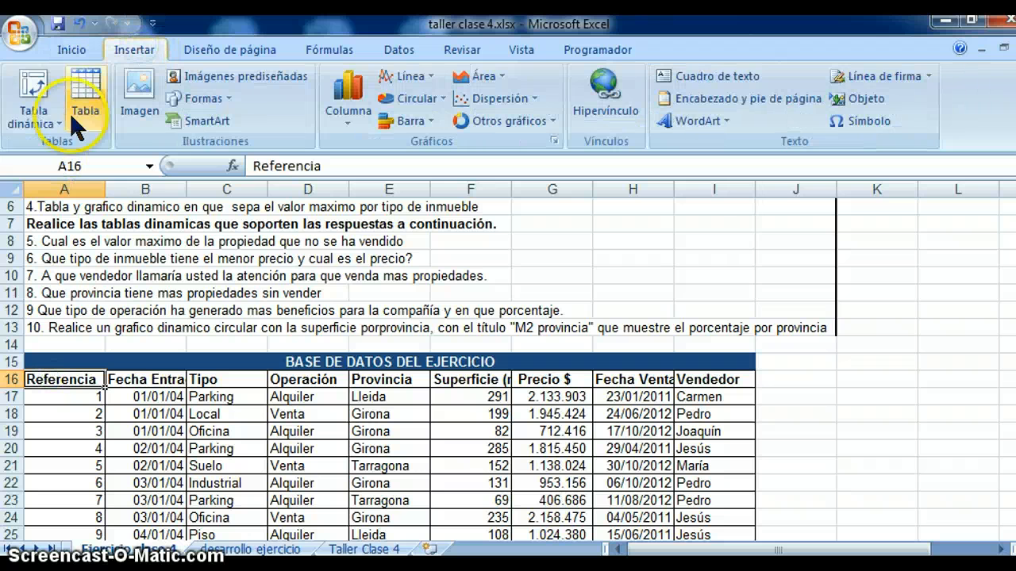
left_click(34, 117)
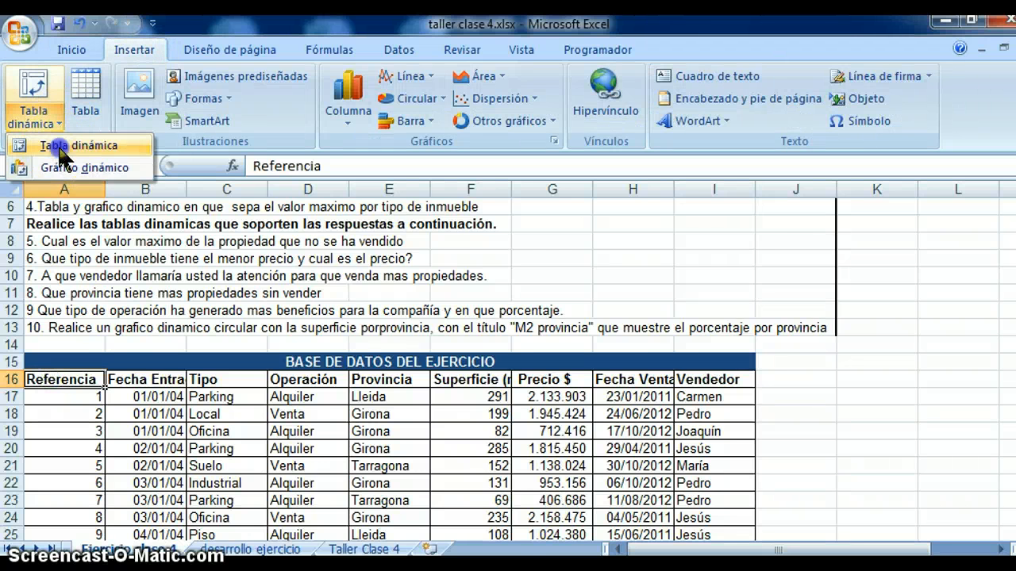
left_click(62, 145)
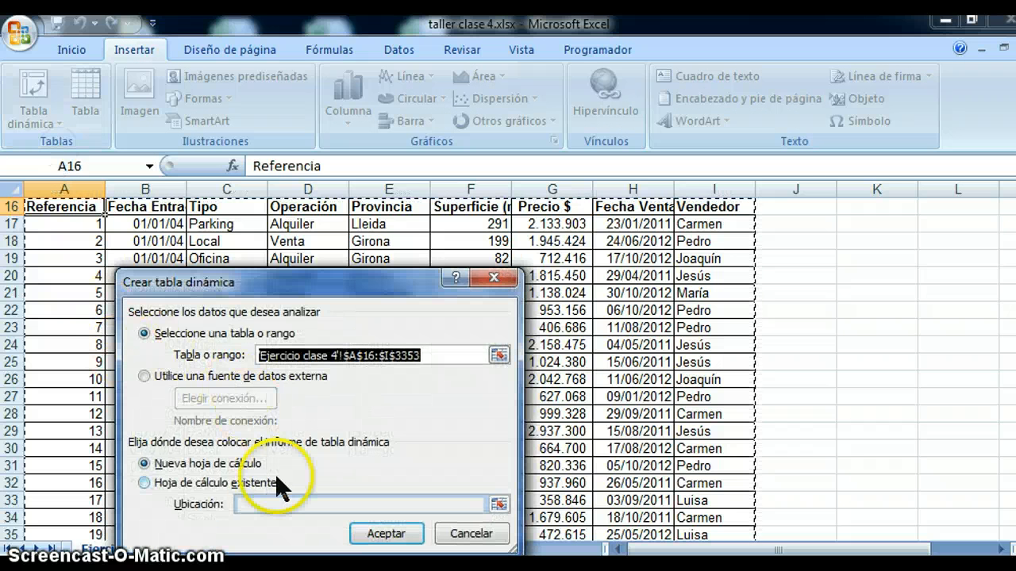
left_click(144, 483)
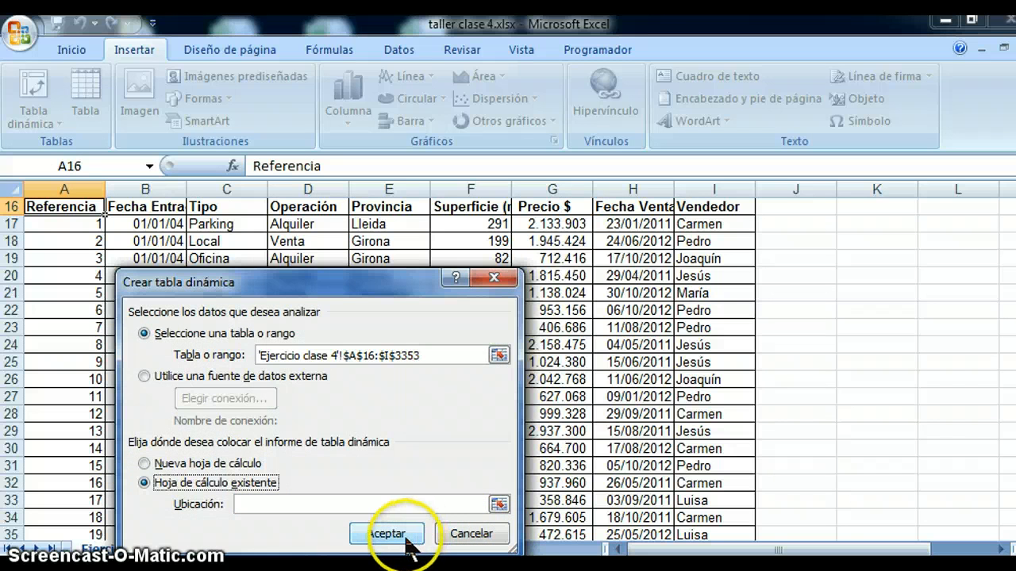
left_click(499, 505)
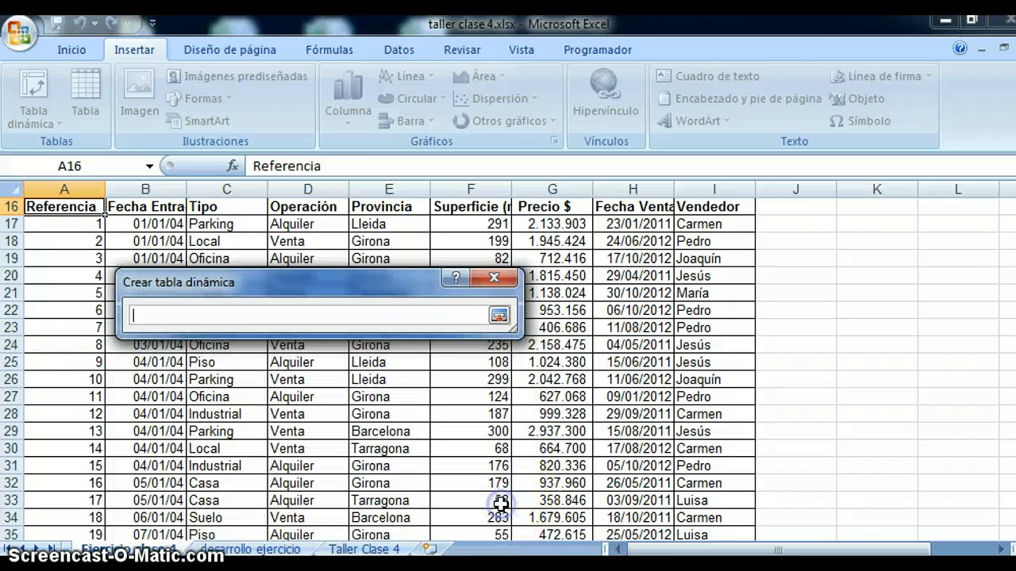
left_click(227, 547)
left_click(55, 449)
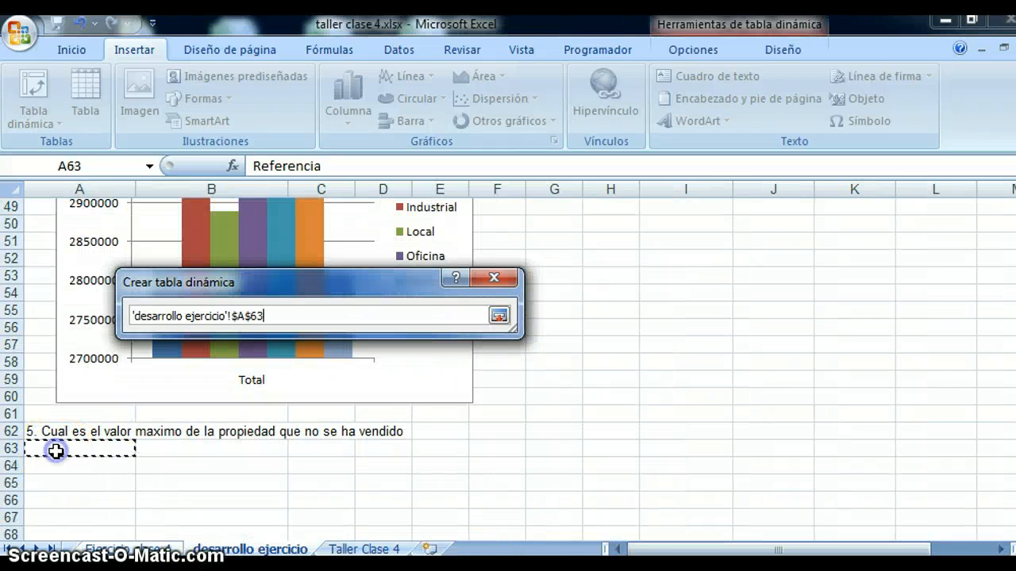
key("Return")
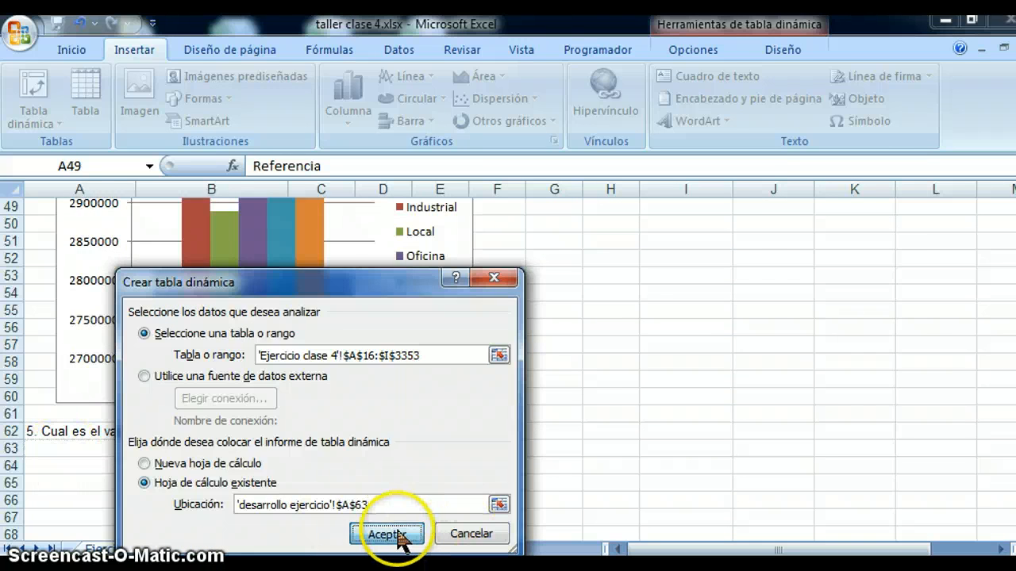
left_click(392, 531)
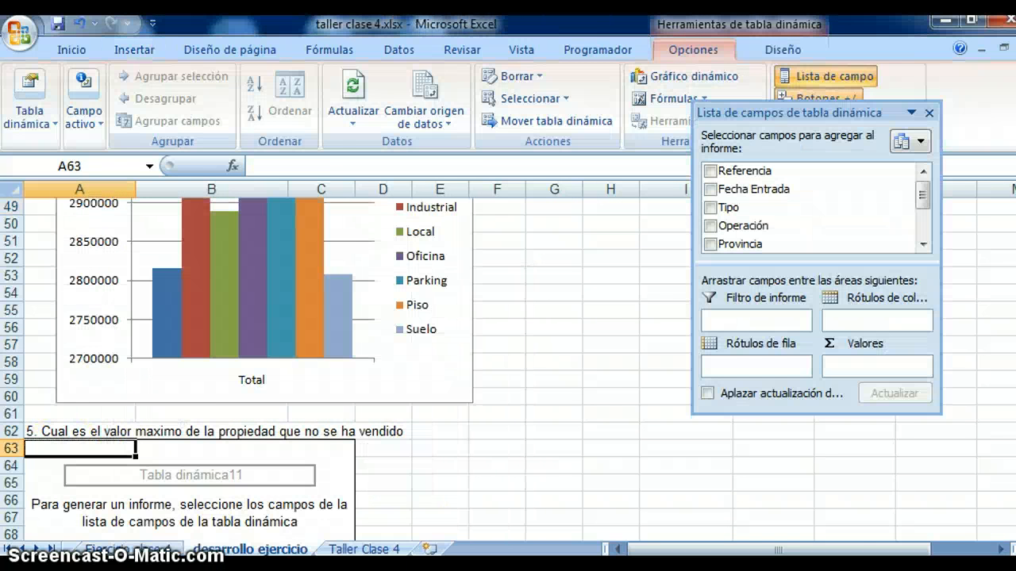
Add Precio $ to the values of the question 5 pivot table and summarize it by Máx.
scroll(358, 369, "down", 1)
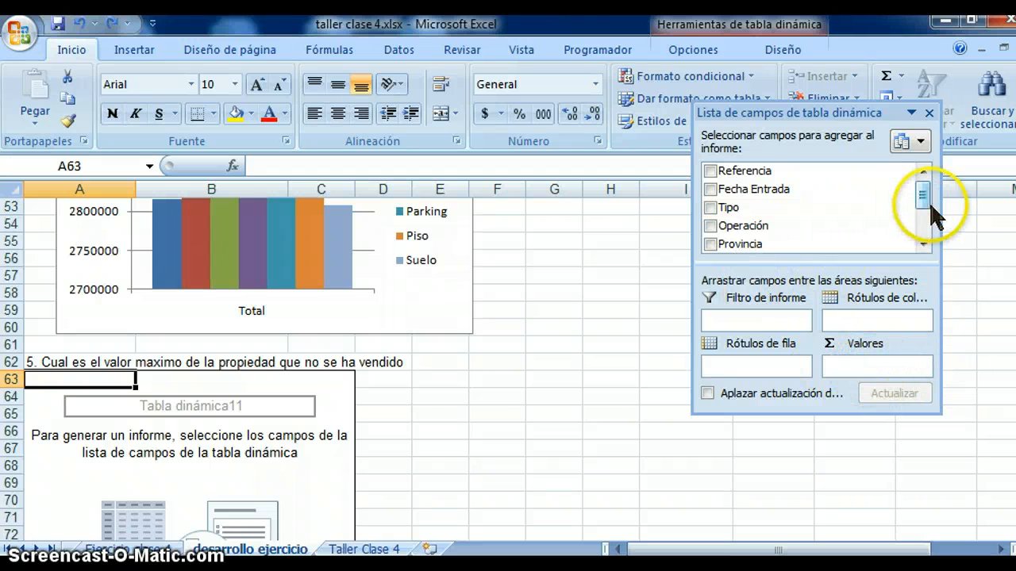
left_click_drag(926, 200, 926, 231)
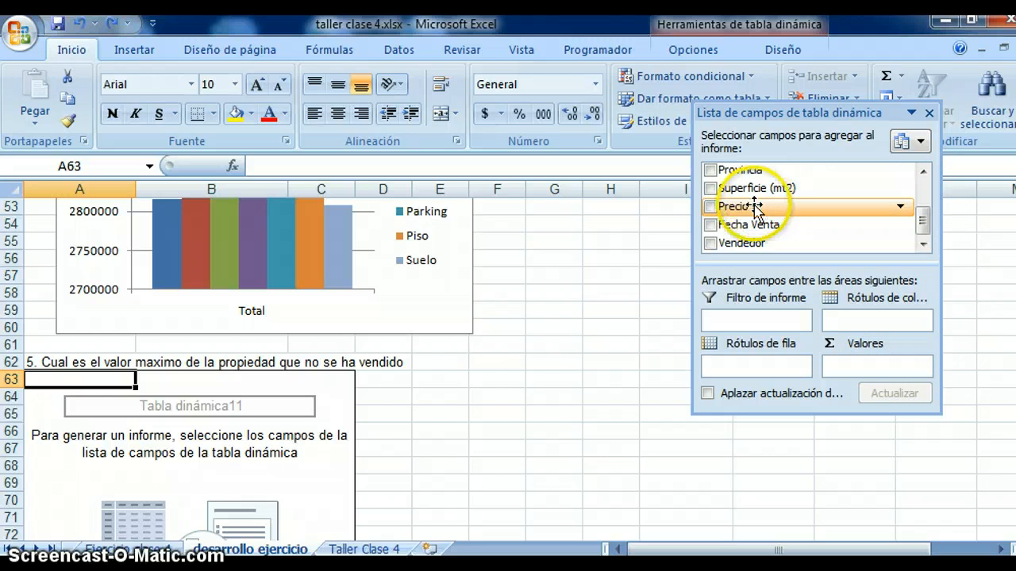
left_click_drag(766, 208, 884, 367)
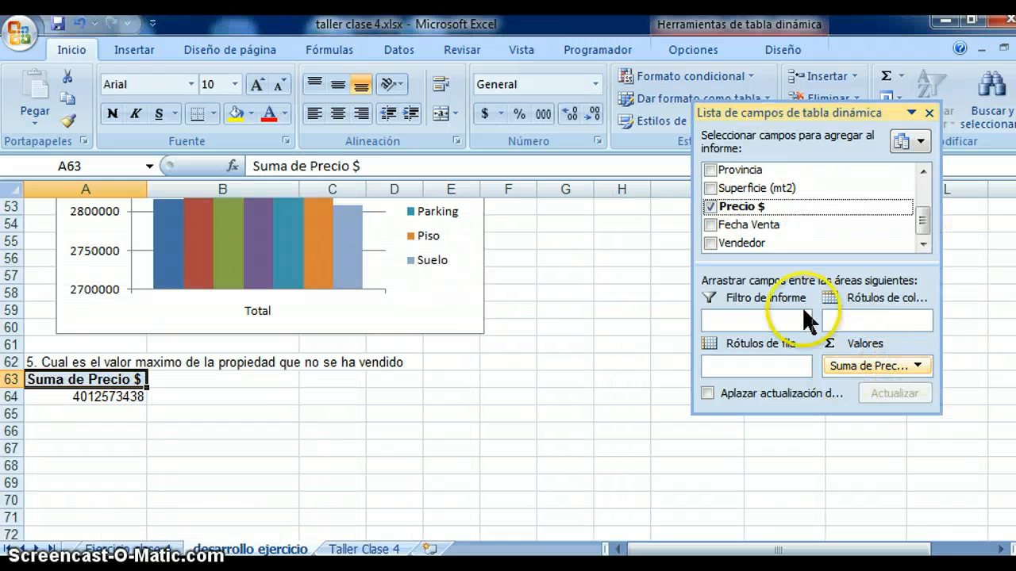
left_click(919, 367)
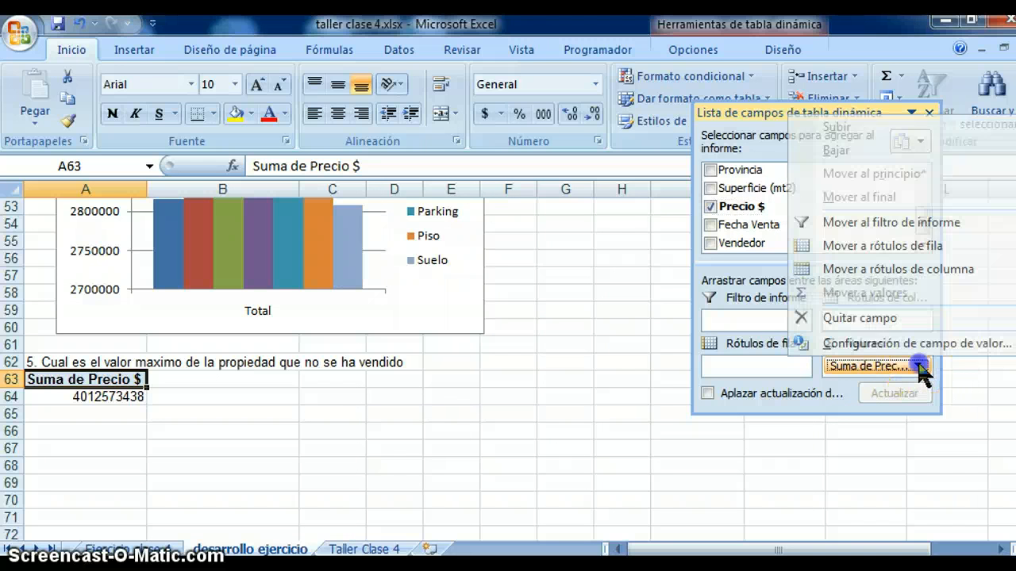
left_click(890, 346)
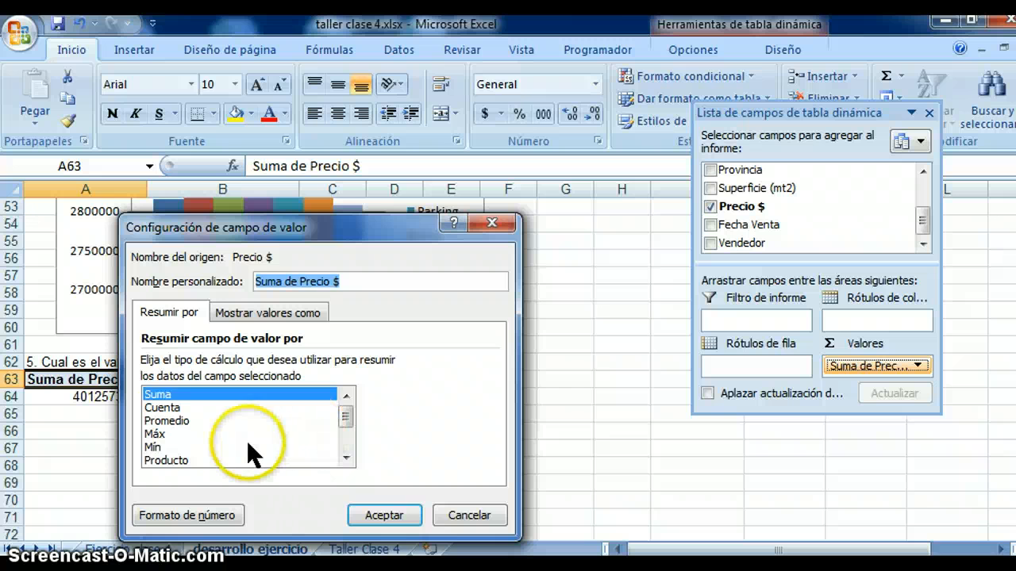
left_click(161, 434)
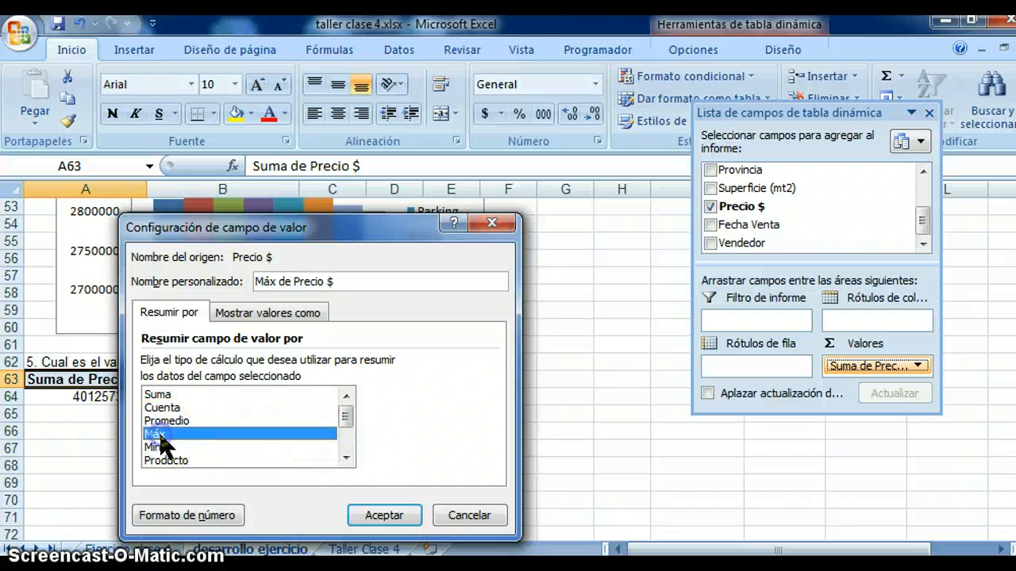
left_click(384, 518)
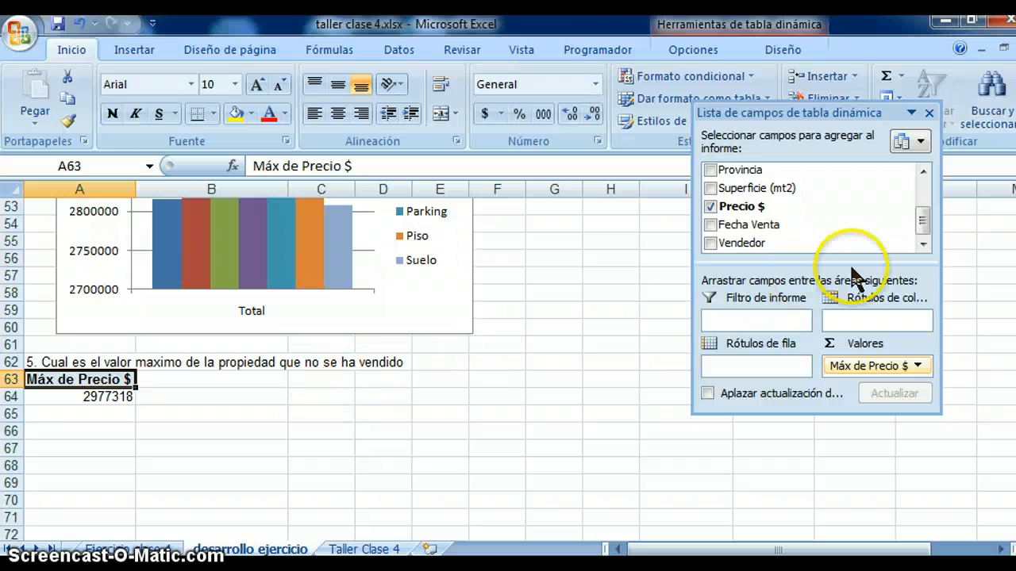
Examine the Fecha Venta column of the Ejercicio clase 4 sheet for properties without a sale date and how their vendor is recorded.
left_click(117, 549)
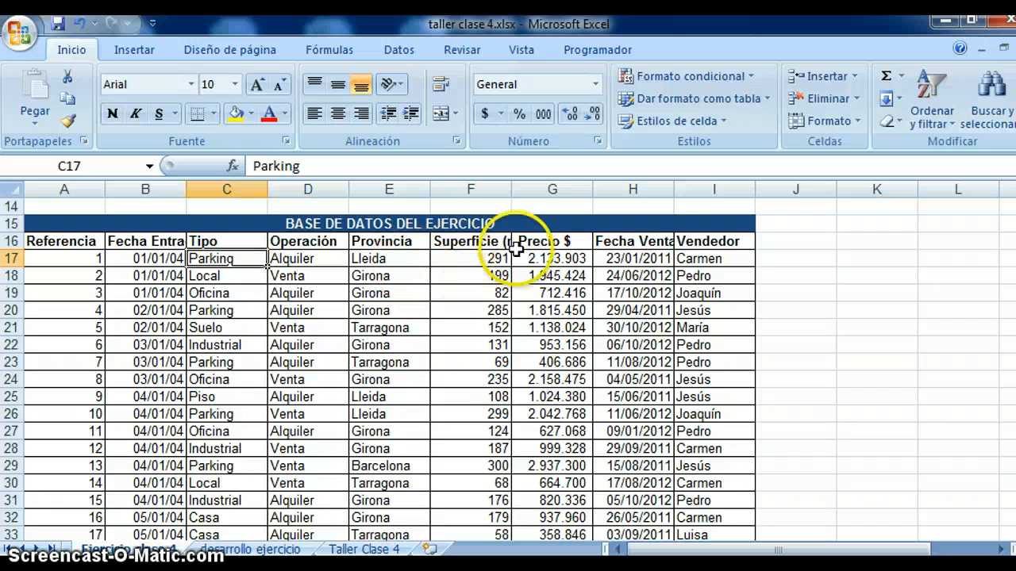
left_click(615, 242)
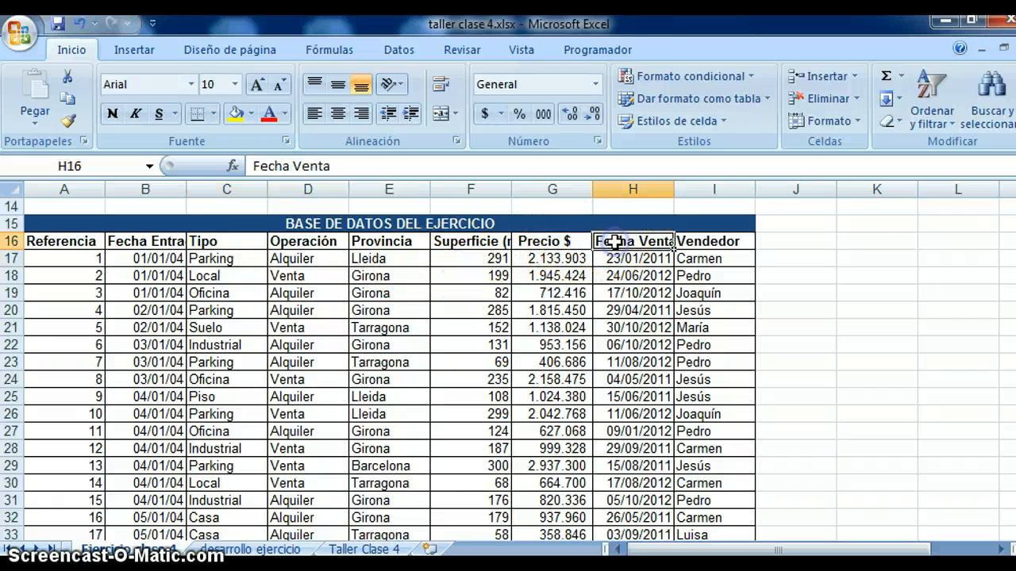
left_click(623, 277)
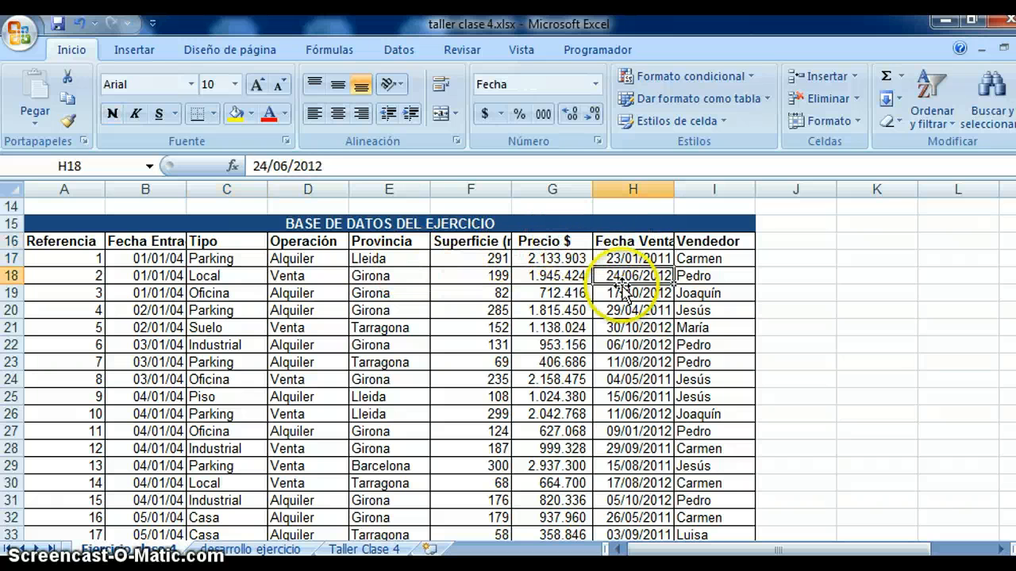
left_click(627, 292)
key("ctrl+Down")
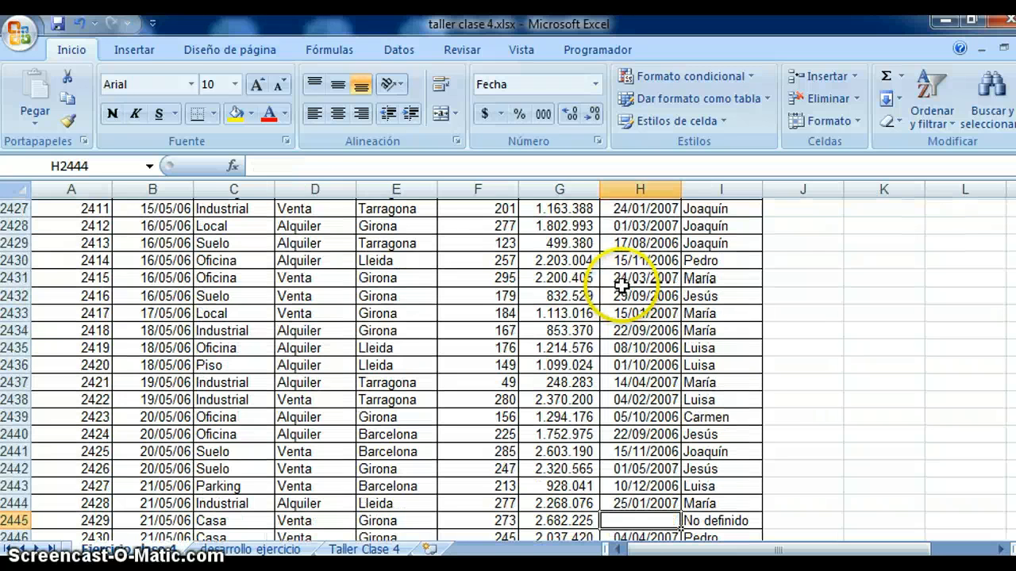
key("Down")
key("Down")
key("Down")
key("Up")
key("Down")
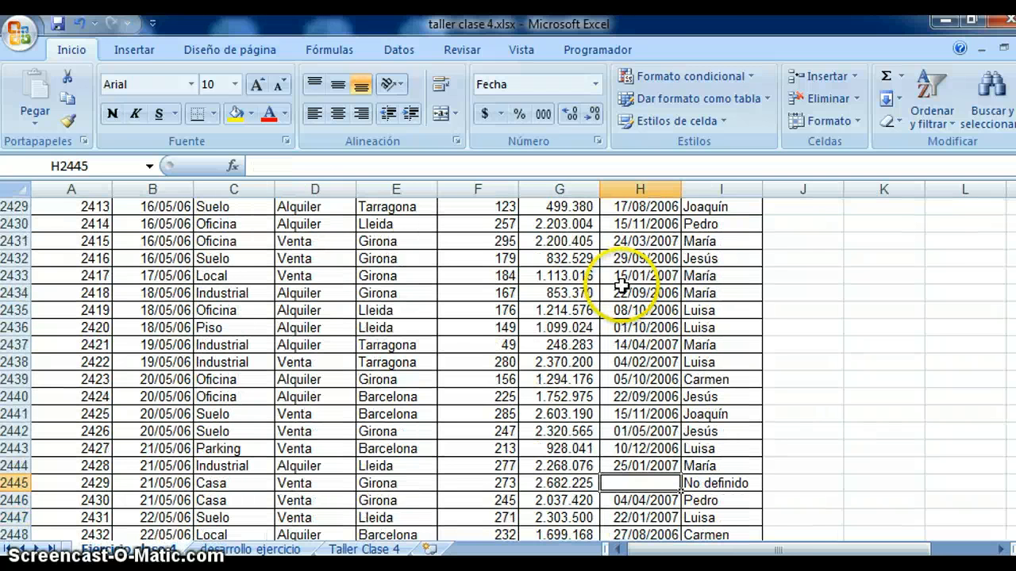
key("Down")
key("Down")
key("Up")
key("Up")
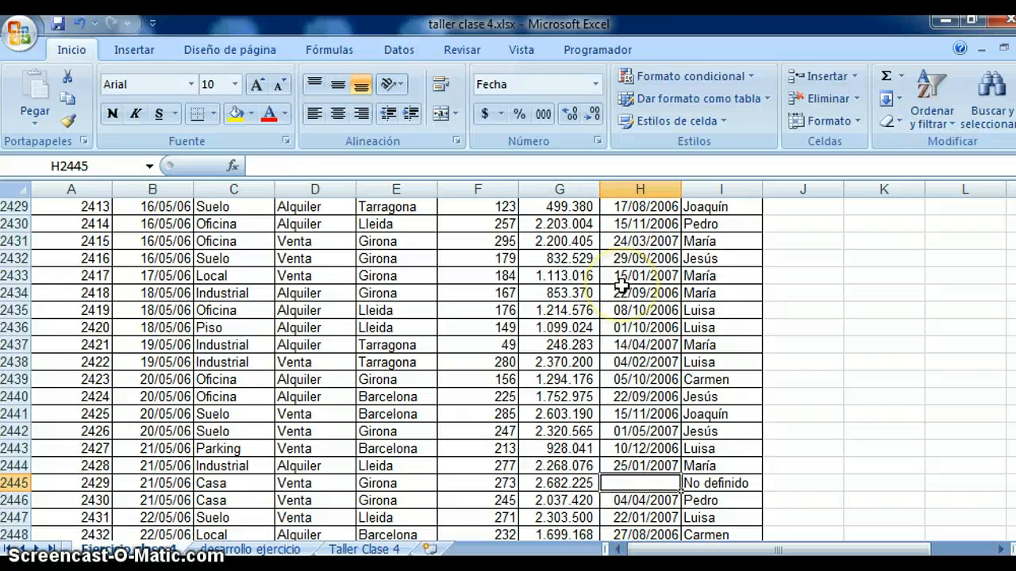
key("Left")
key("Right")
key("Up")
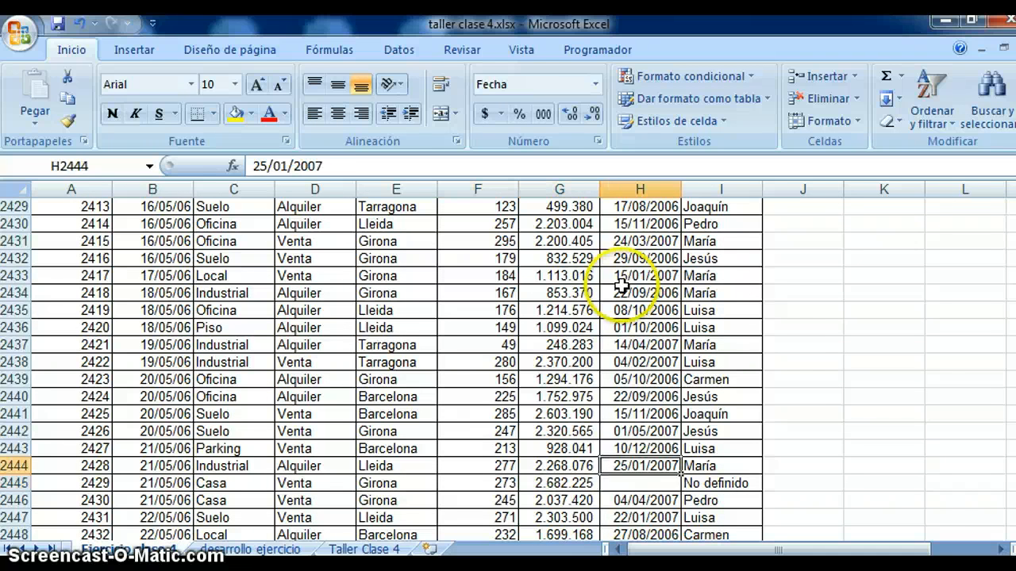
key("ctrl+Up")
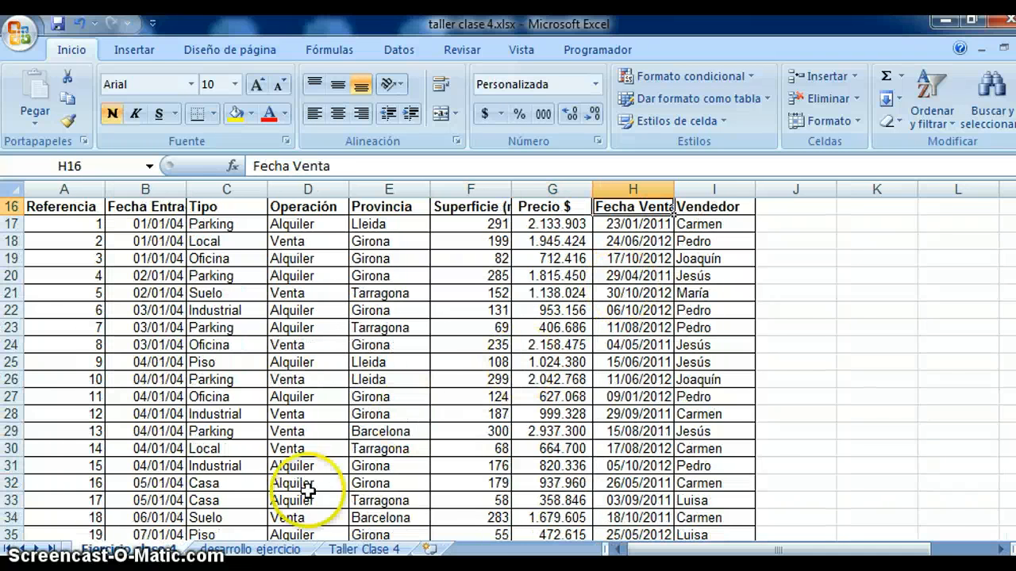
Add Fecha Venta as report filter of the question 5 pivot table on desarrollo ejercicio and filter it to (en blanco).
left_click(255, 550)
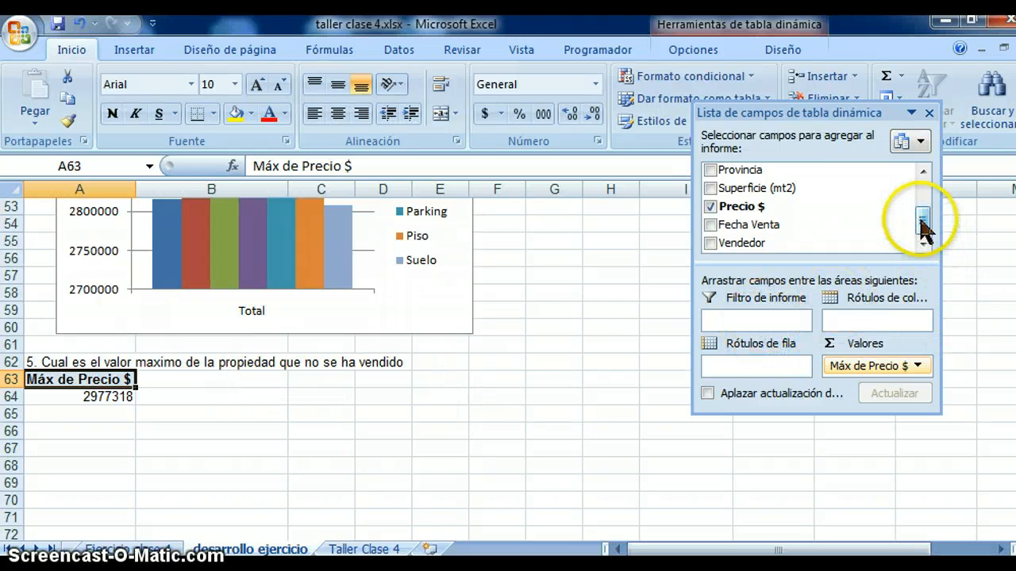
mouse_move(921, 220)
left_mouse_down()
mouse_move(920, 184)
mouse_move(921, 221)
left_mouse_up()
left_click_drag(746, 227, 757, 322)
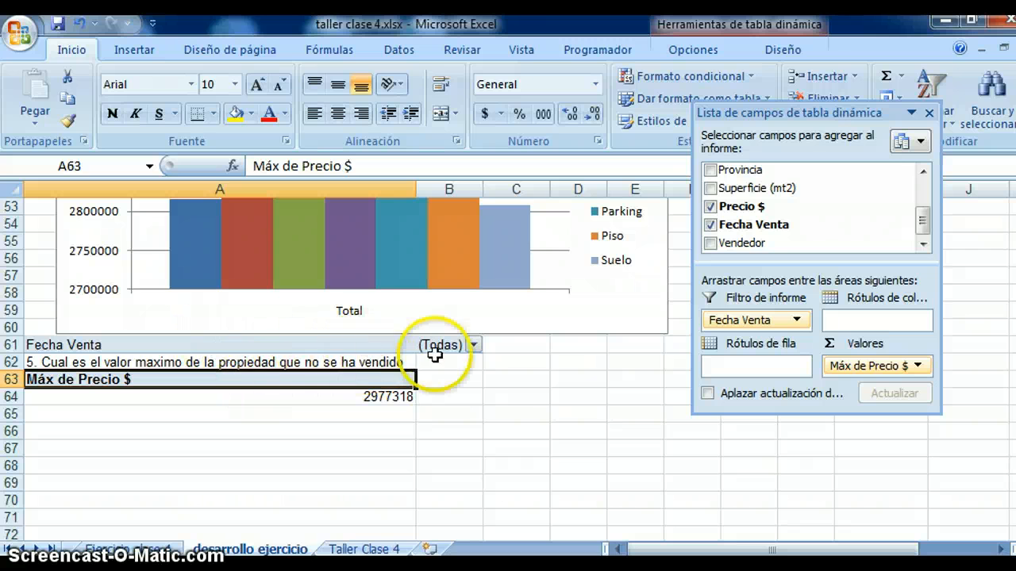
left_click(473, 346)
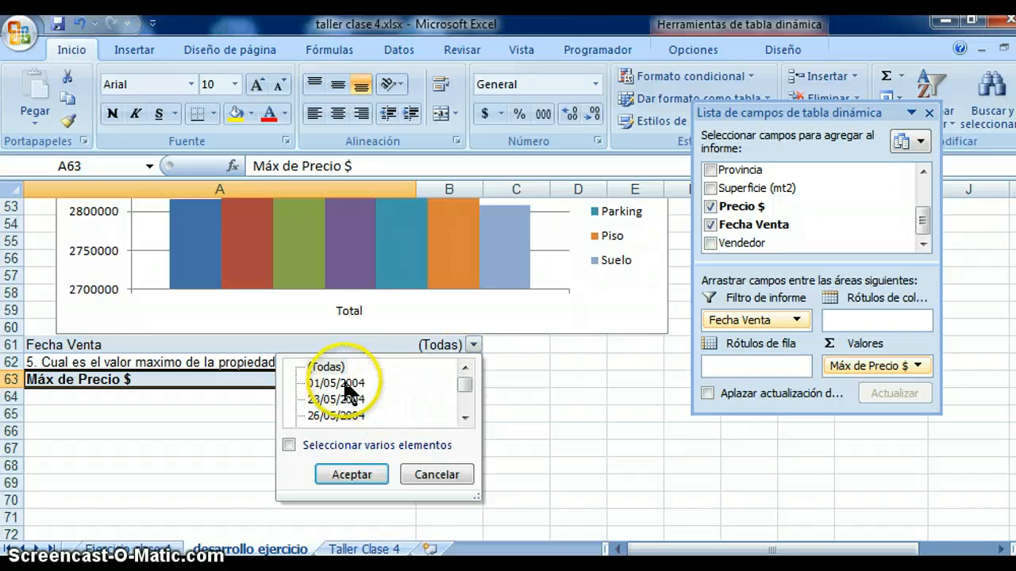
left_click(466, 385)
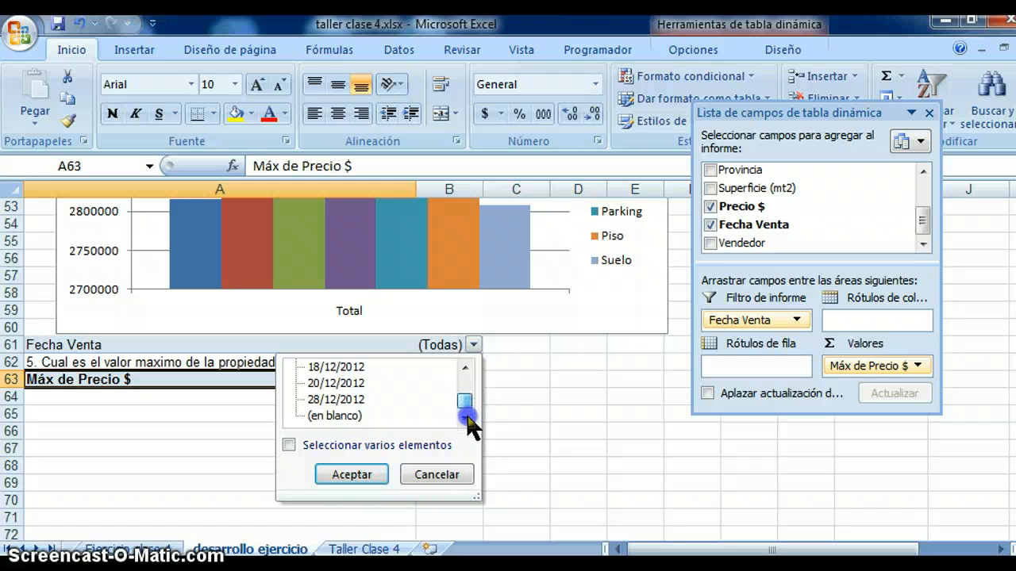
left_click(326, 416)
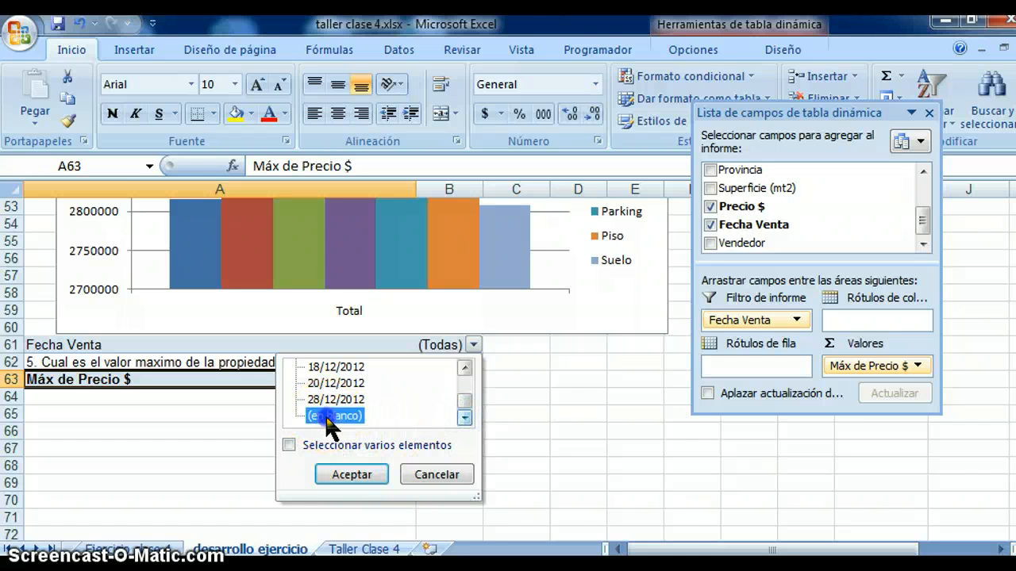
left_click(349, 477)
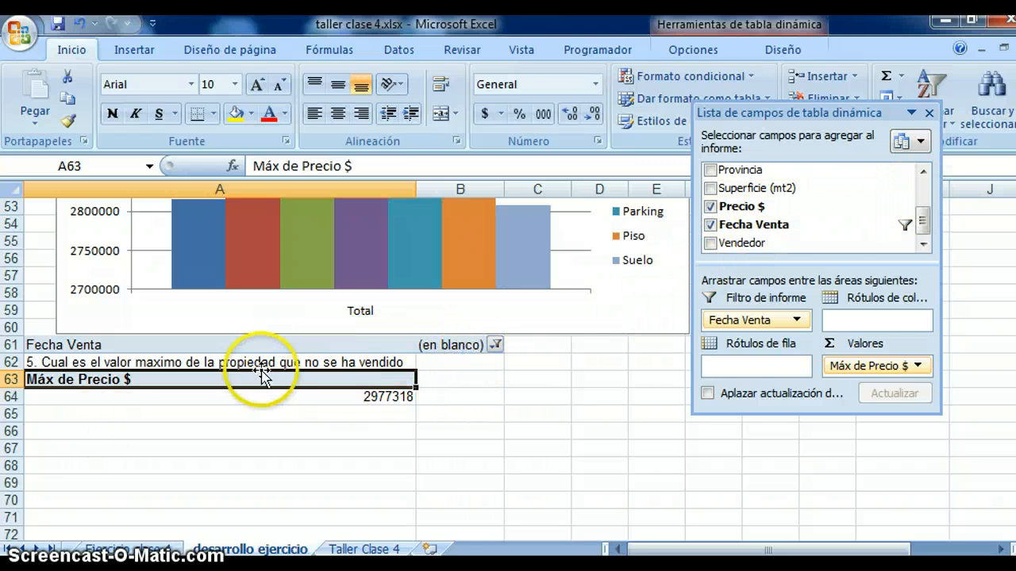
Add Tipo to the row labels of the question 5 pivot table.
left_click_drag(924, 223, 920, 199)
left_click(734, 208)
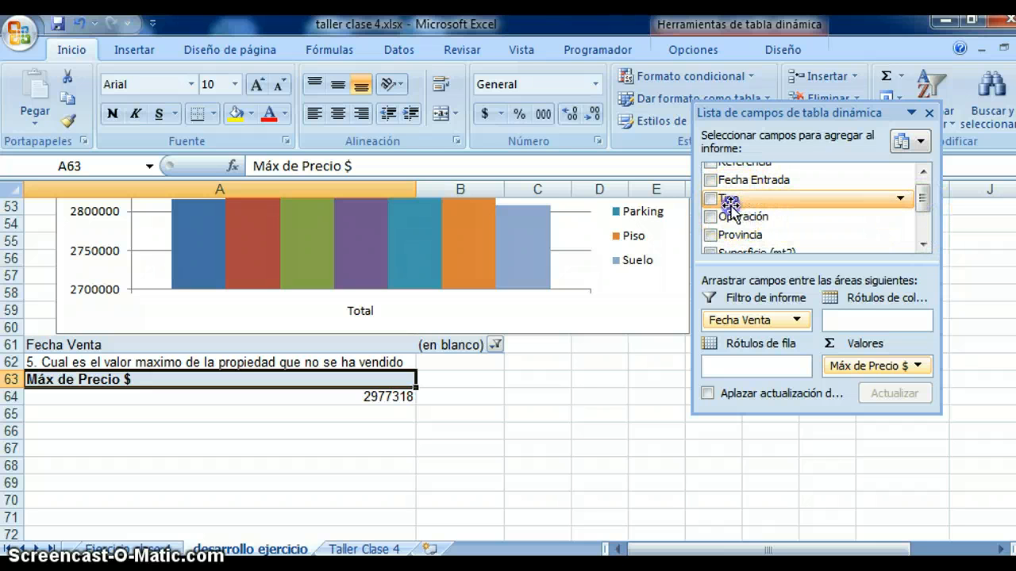
left_click_drag(730, 208, 768, 373)
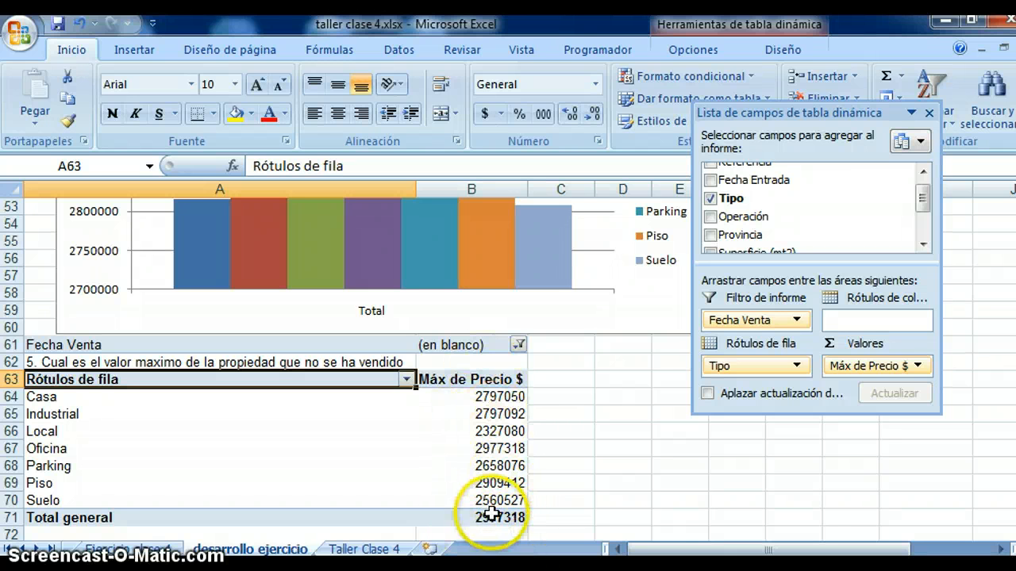
Sort the question 5 pivot table by Máx de Precio $ from largest to smallest.
left_click(488, 401)
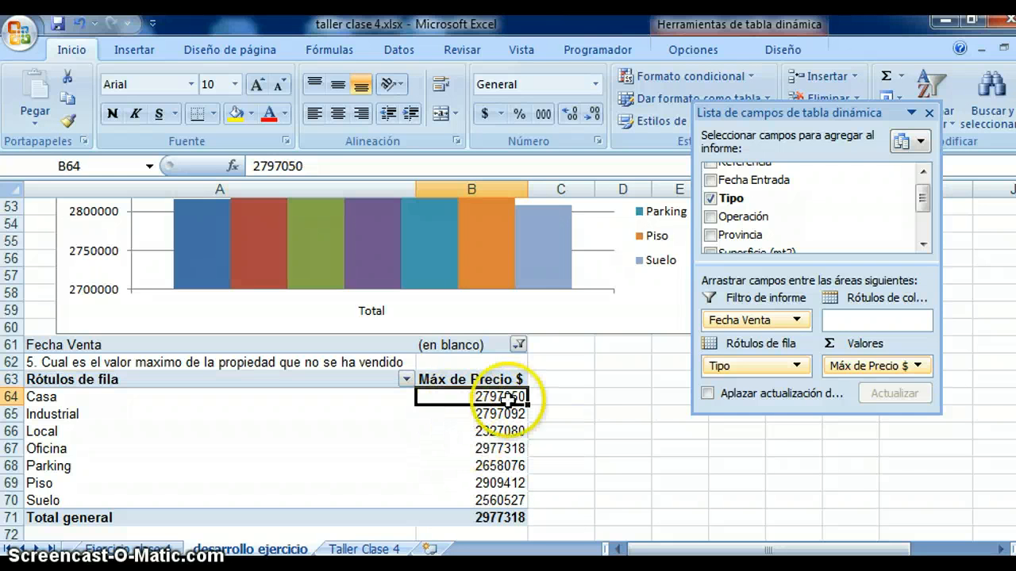
left_click_drag(878, 112, 845, 202)
left_click(932, 95)
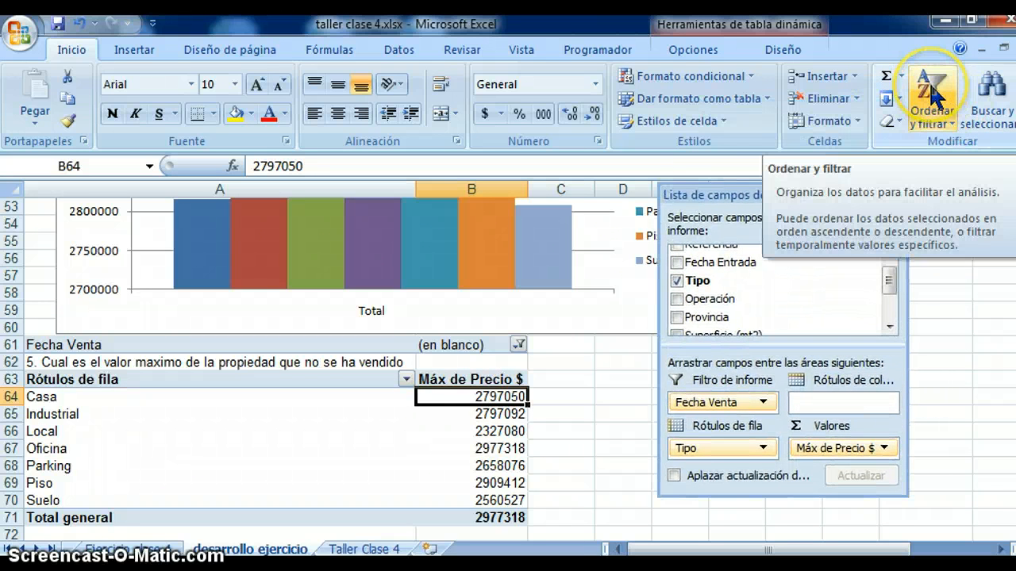
left_click(932, 95)
left_click(915, 175)
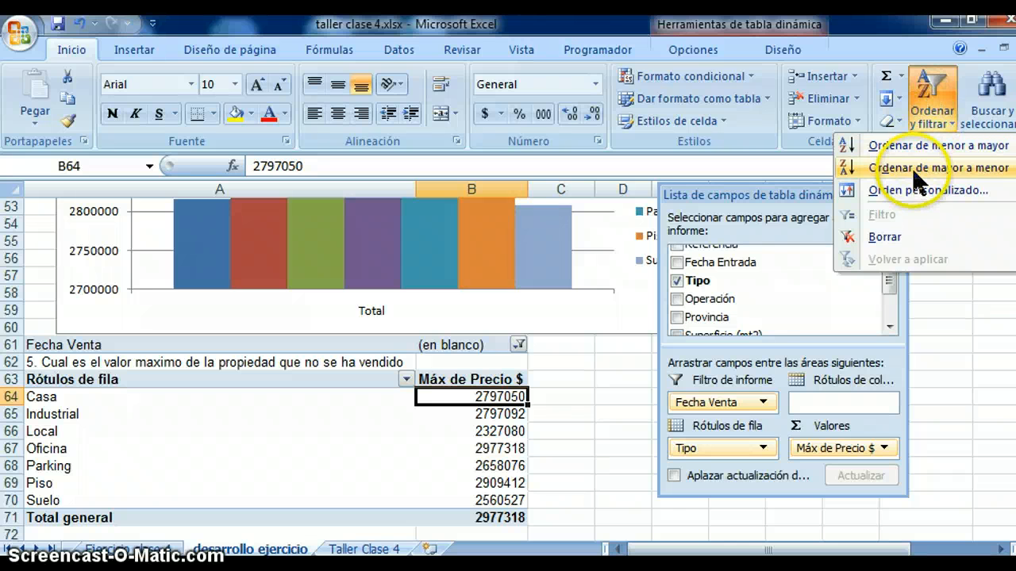
left_click(912, 167)
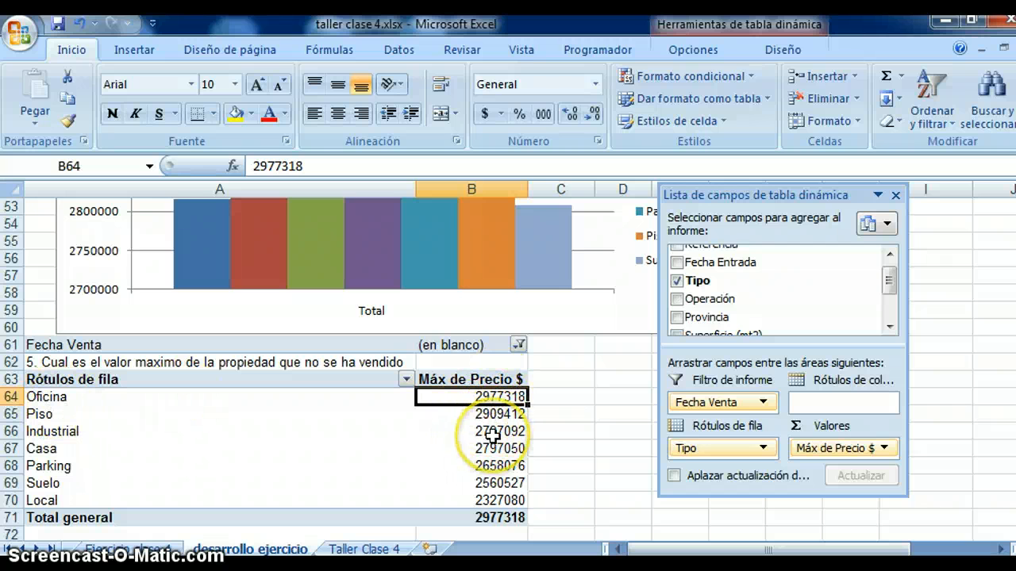
mouse_move(493, 435)
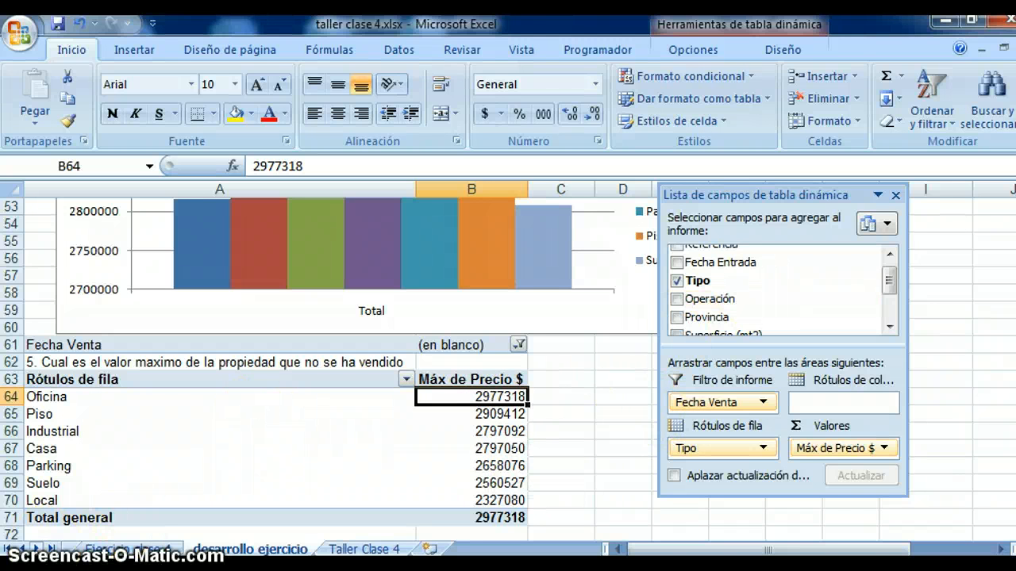
left_click(186, 475)
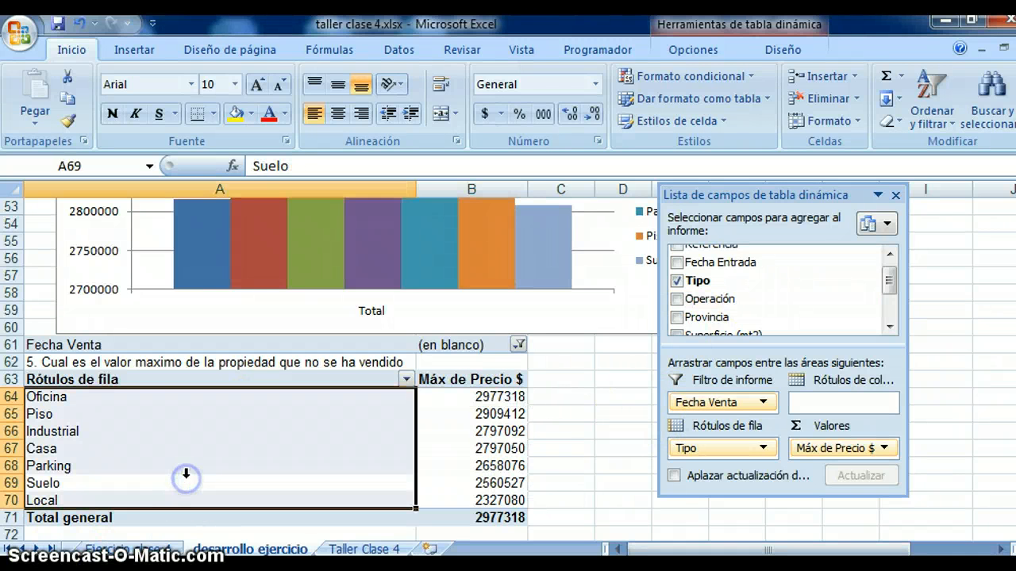
Link cell A73 of desarrollo ejercicio to the question 6 statement in cell A9 of the Ejercicio clase 4 sheet.
left_click(548, 450)
key("Down")
key("Down")
key("Down")
key("Down")
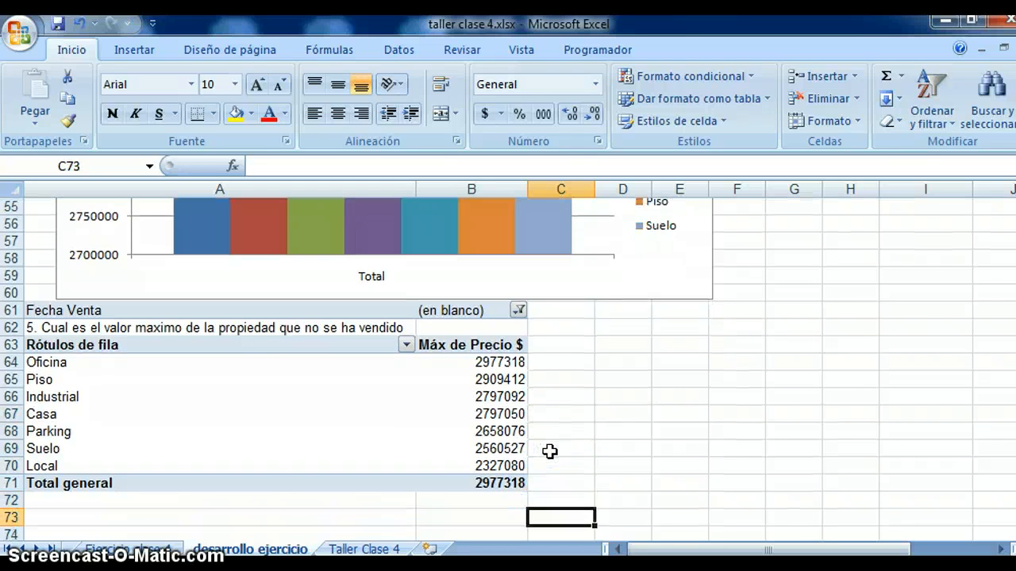
key("Down")
key("Left")
key("Left")
key("Up")
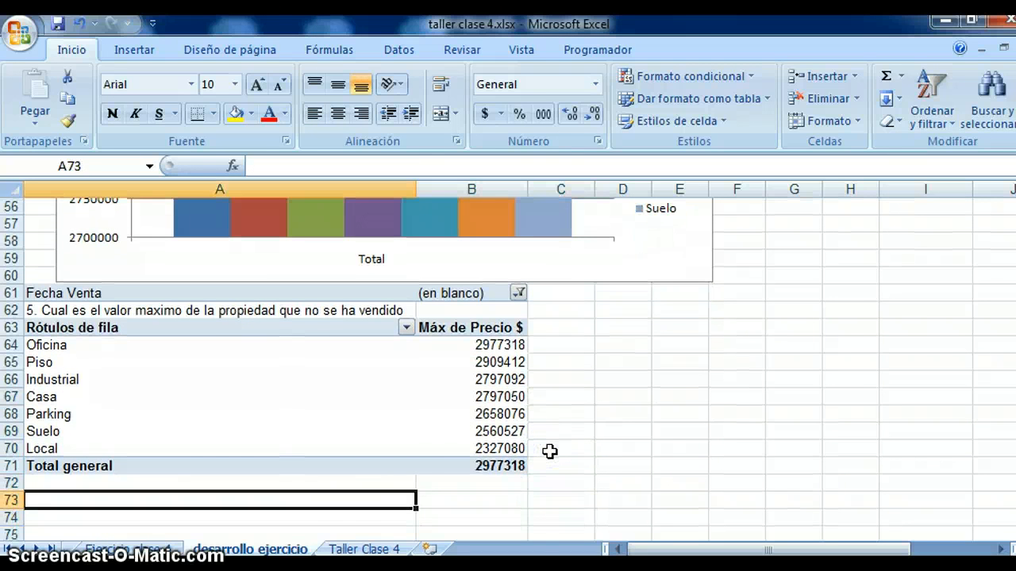
type("+")
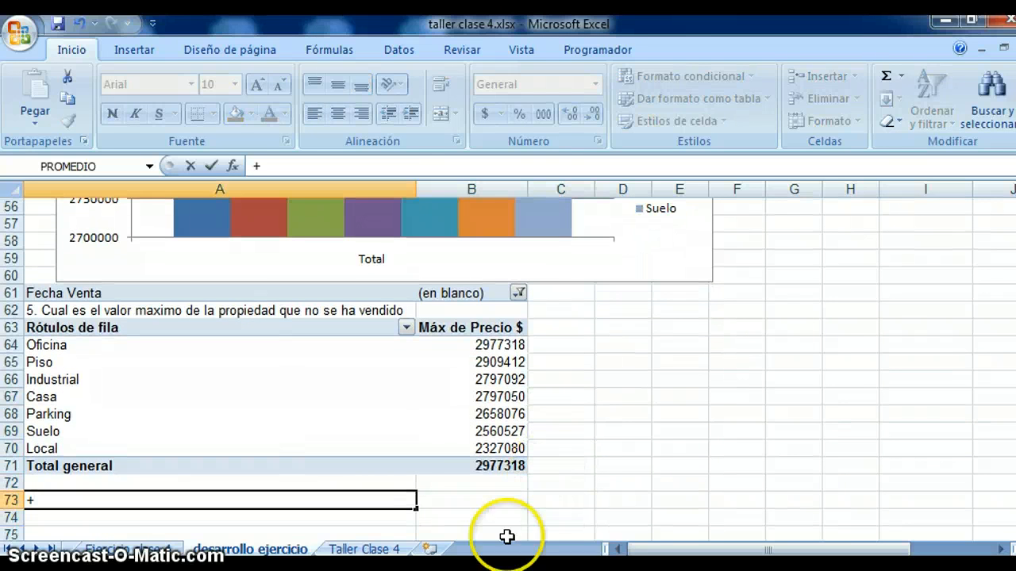
left_click(145, 549)
left_click(63, 208)
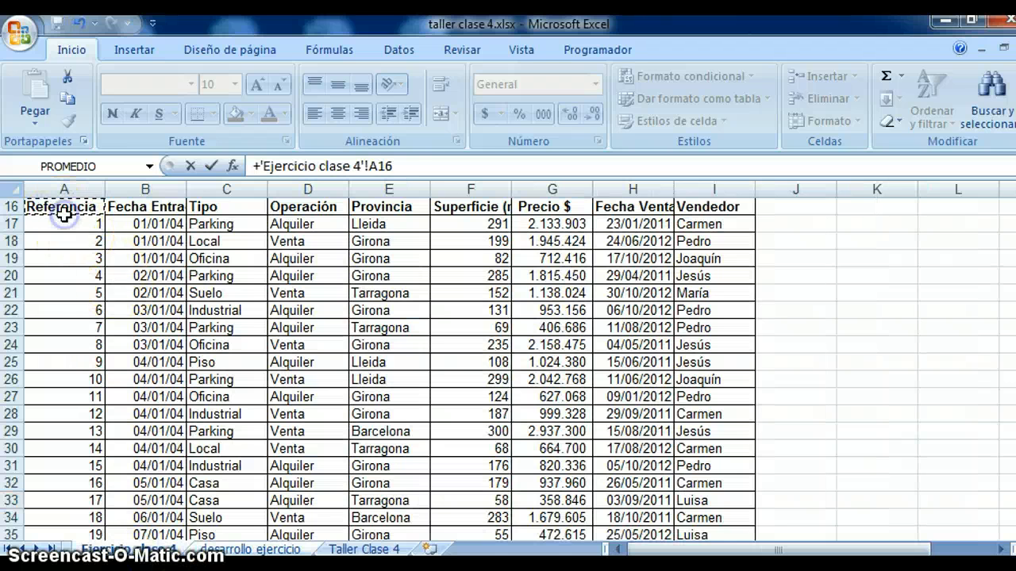
key("Up")
key("Up")
key("Up")
key("Up")
key("Up")
key("Up")
key("Up")
key("Up")
key("Up")
key("Up")
key("Up")
key("Up")
key("Down")
key("Down")
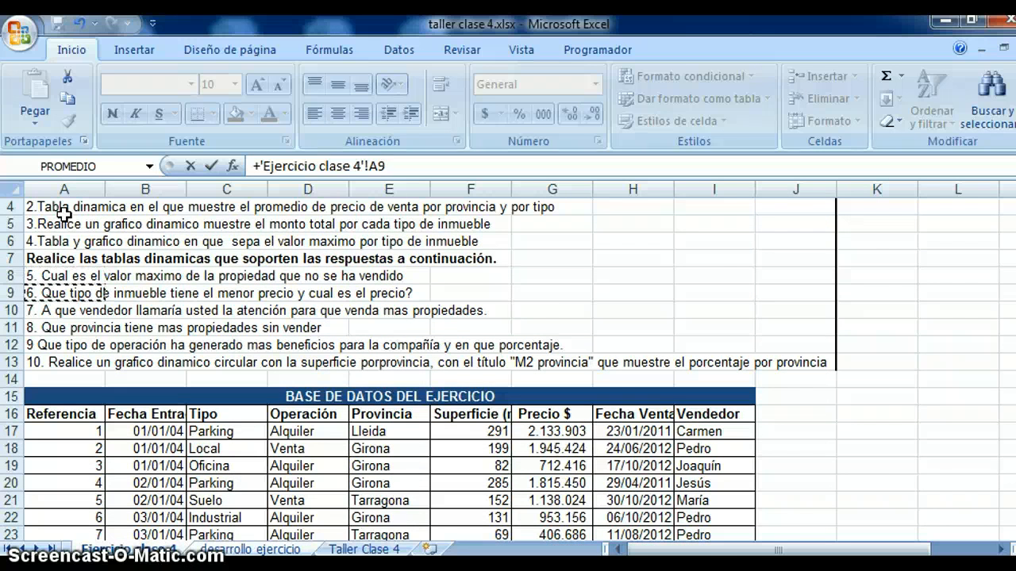
key("Return")
key("Down")
key("Down")
key("Down")
key("Down")
key("Down")
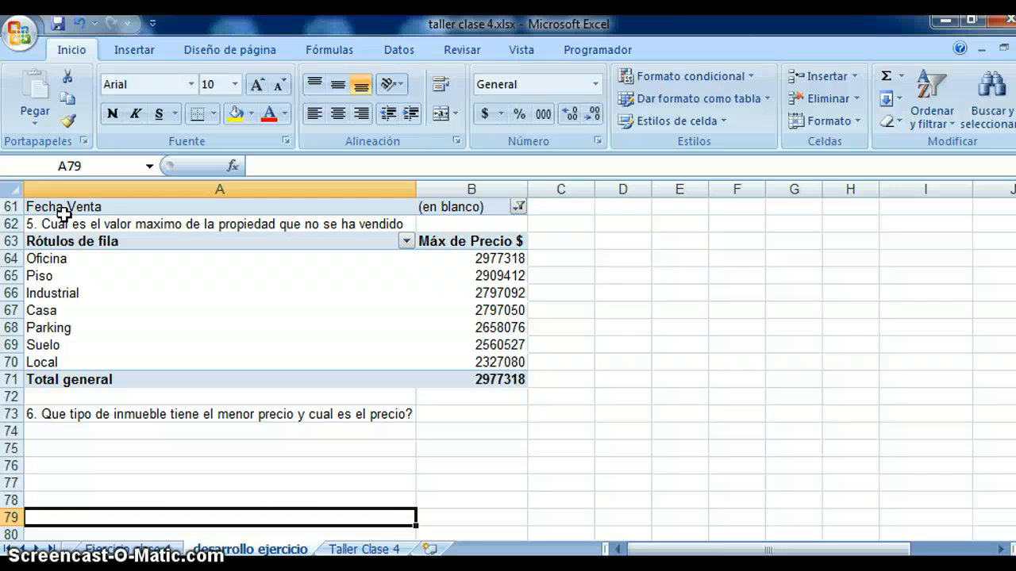
key("Up")
key("Up")
key("Up")
key("Up")
key("Up")
key("Up")
key("Down")
key("Down")
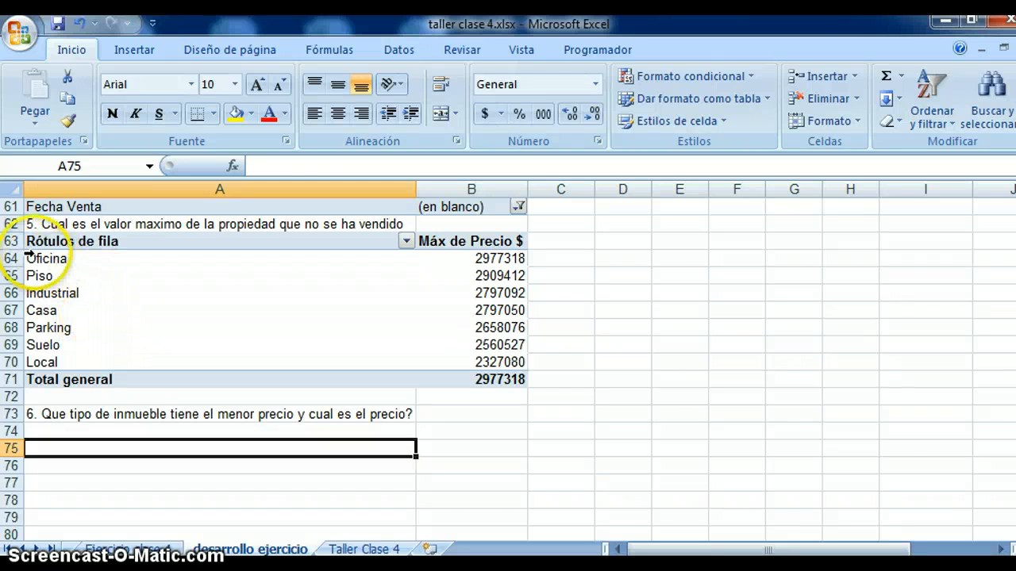
Copy the question 5 pivot table range A63:B71 and paste it at cell A74 under the question 6 statement.
left_click(57, 243)
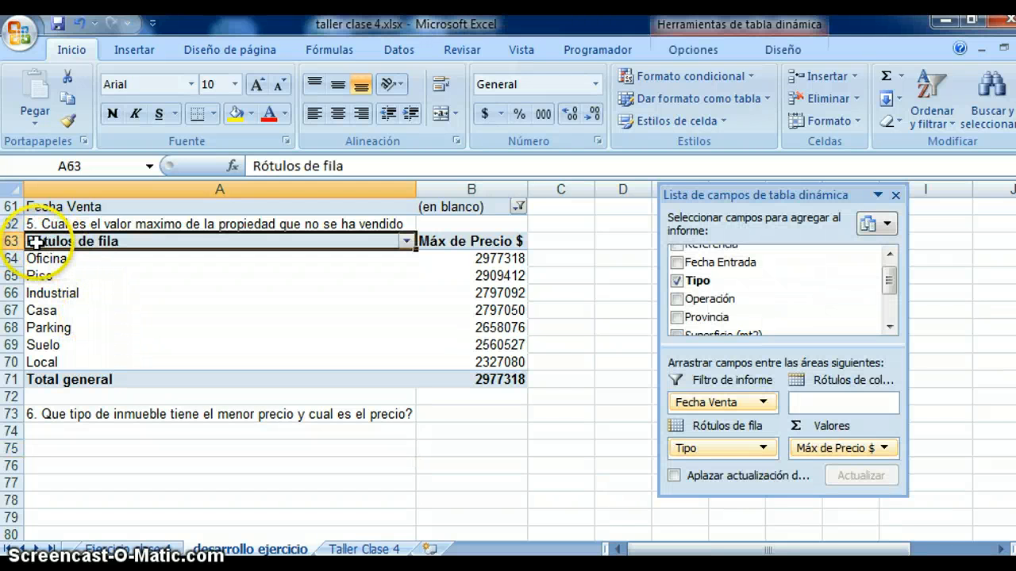
key("shift+Right")
key("shift+Right")
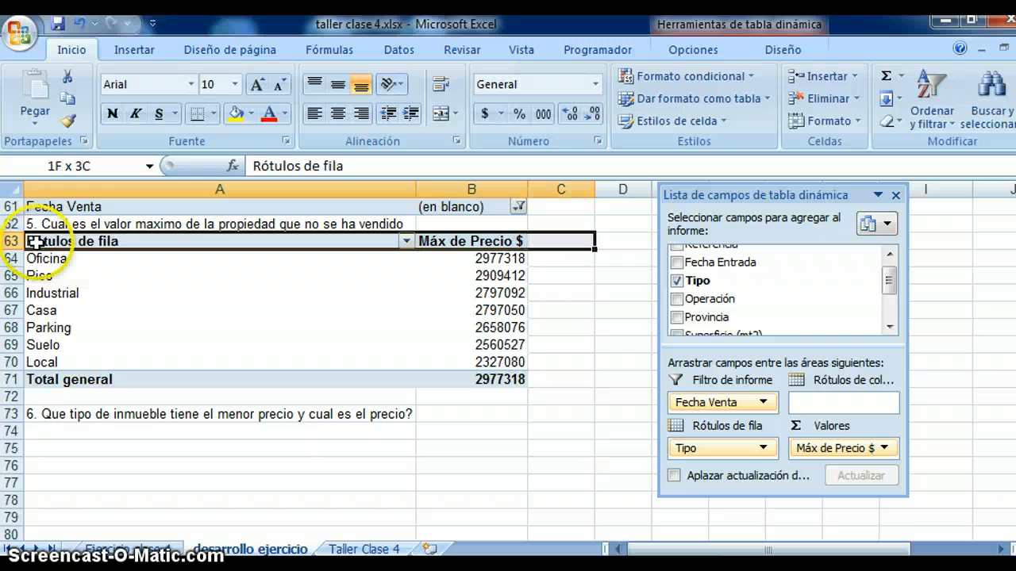
key("shift+Left")
key("shift+Down")
key("shift+Down")
key("shift+Down")
key("shift+Down")
key("shift+Down")
key("shift+Down")
key("shift+Down")
key("shift+Down")
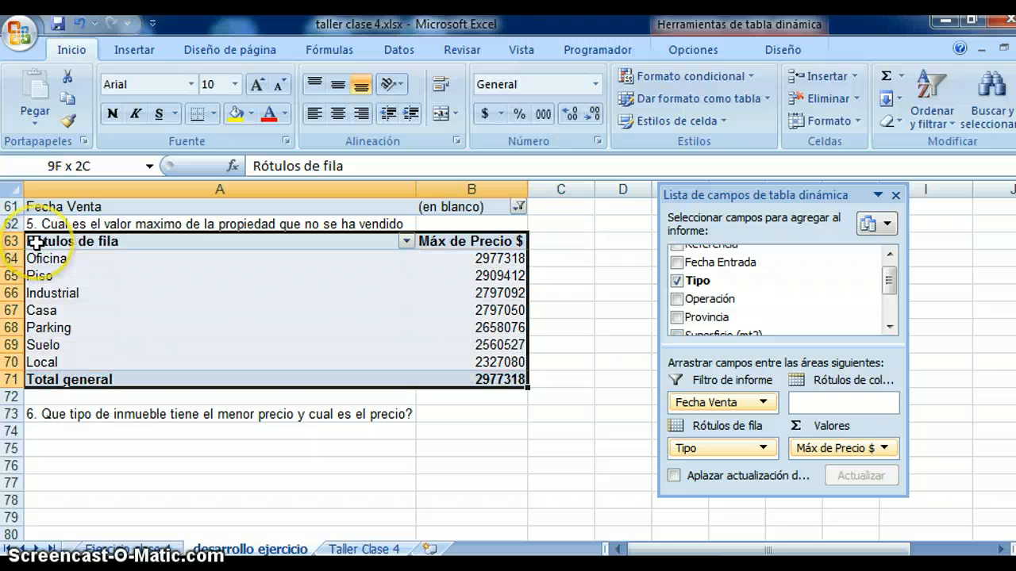
key("ctrl+c")
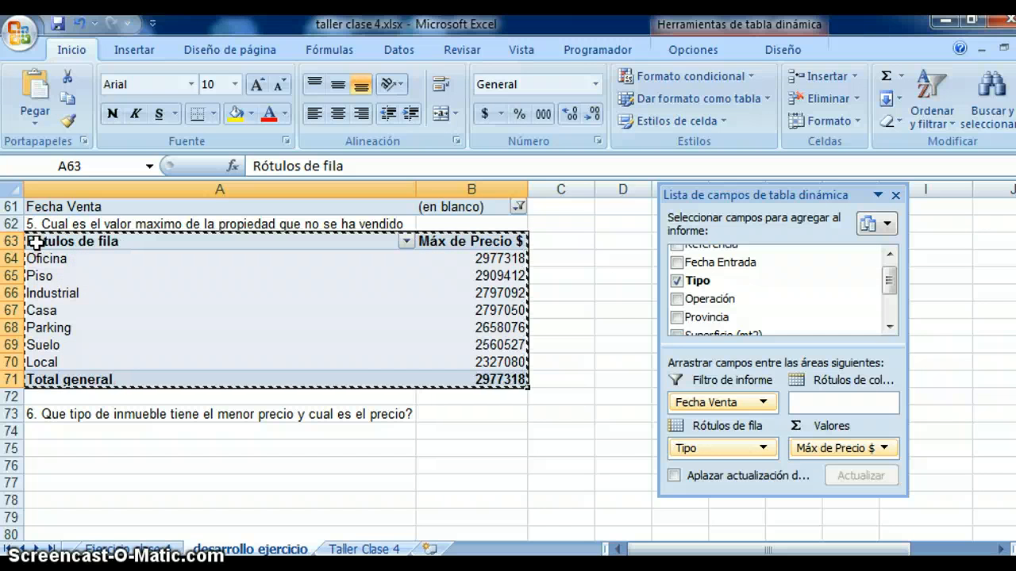
left_click(40, 436)
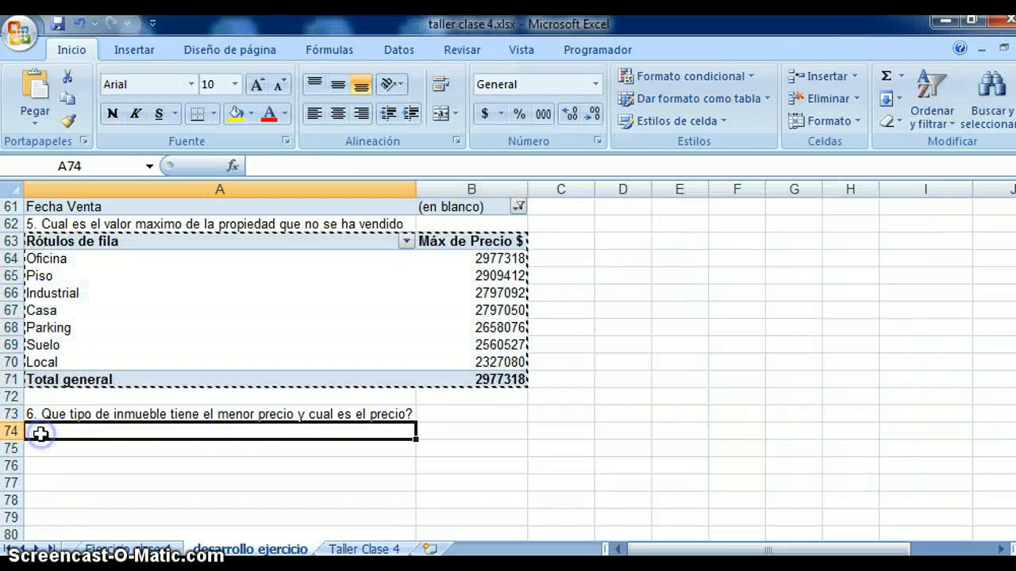
key("ctrl+v")
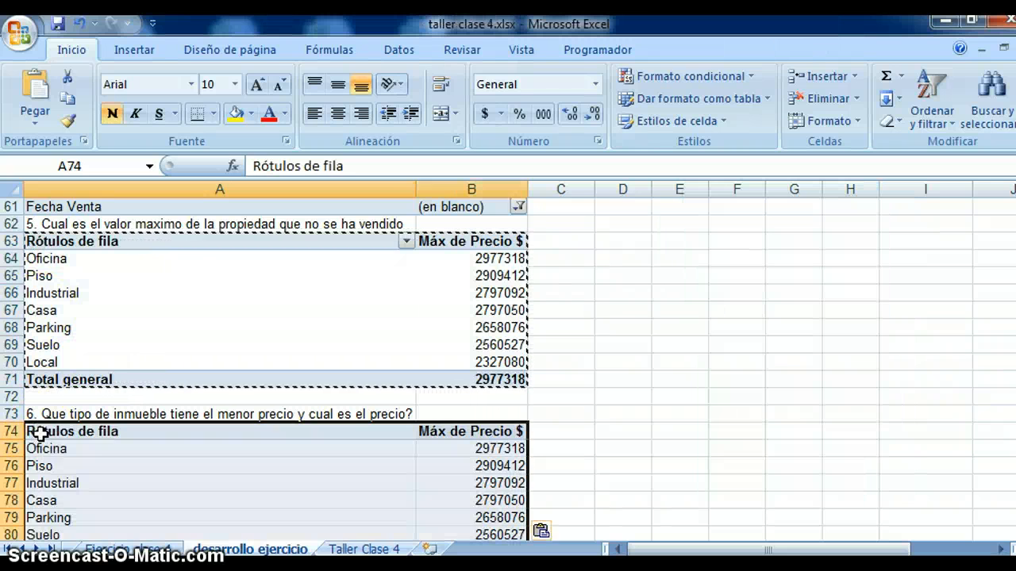
Undo the paste of the question 5 pivot range below the question 6 statement.
left_click(118, 463)
key("Escape")
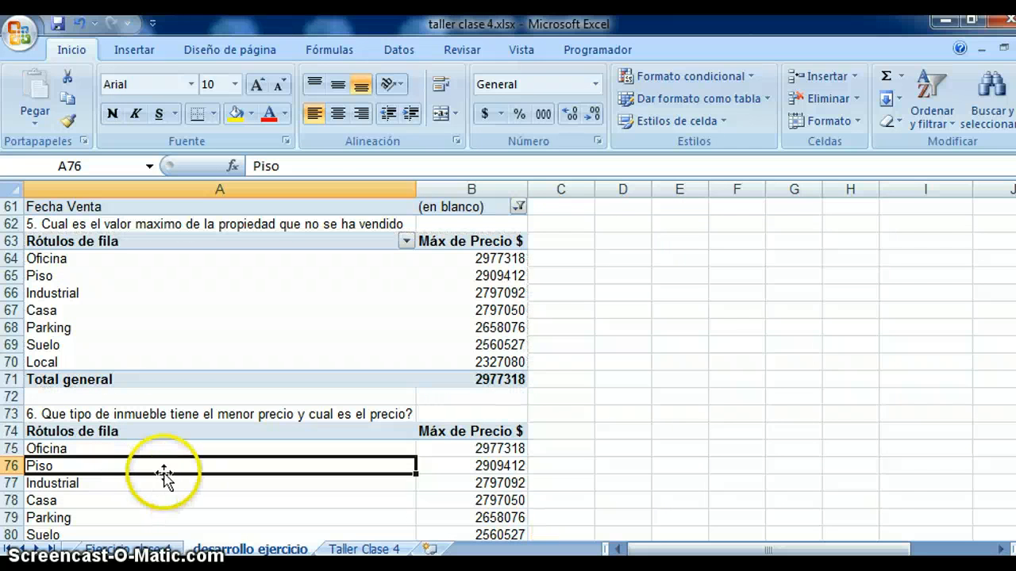
left_click(139, 433)
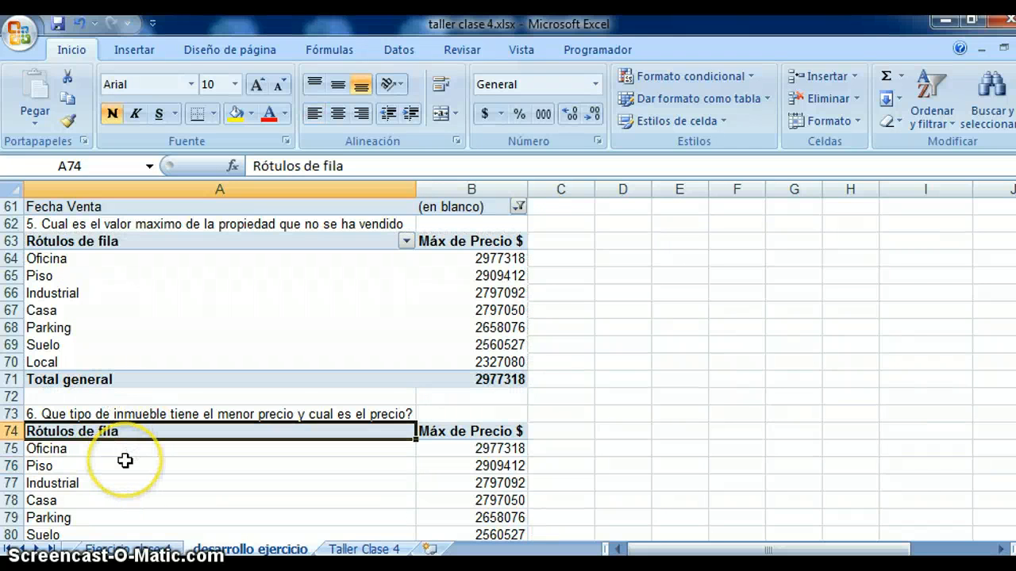
key("ctrl+z")
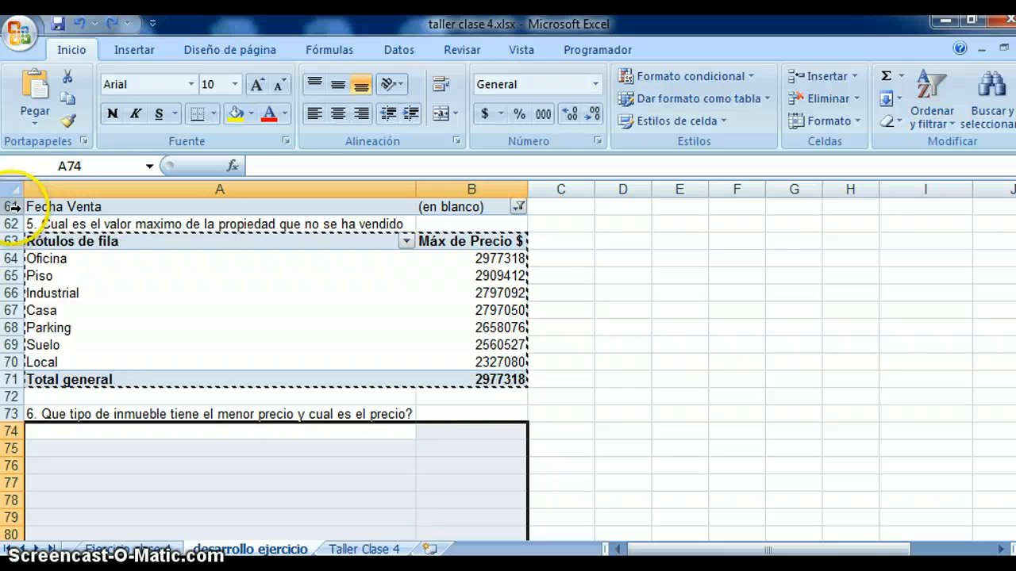
Copy the full question 5 pivot table with its Fecha Venta filter, A61:B71, and paste it at cell A74.
left_click(58, 208)
key("shift+Down")
key("shift+Down")
key("shift+Down")
key("shift+Down")
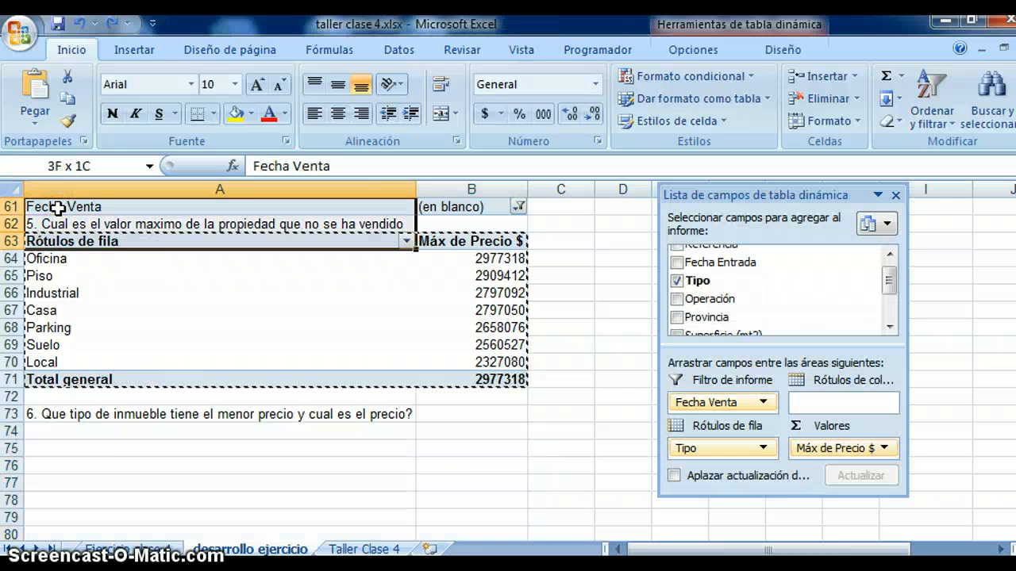
key("shift+Down")
key("shift+Down")
key("shift+Down")
key("shift+Down")
key("shift+Down")
key("shift+Down")
key("shift+Right")
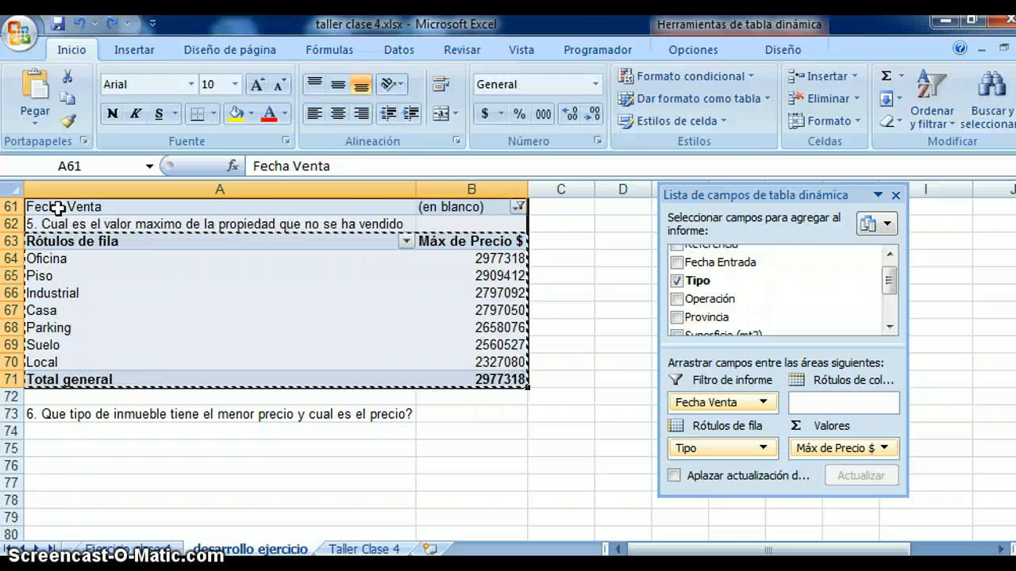
left_click(62, 431)
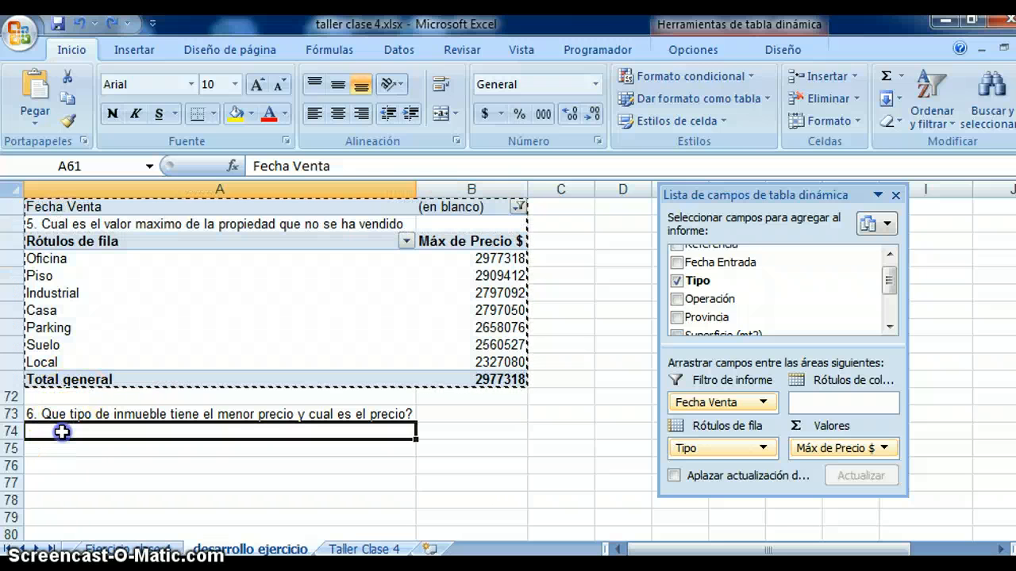
key("ctrl+v")
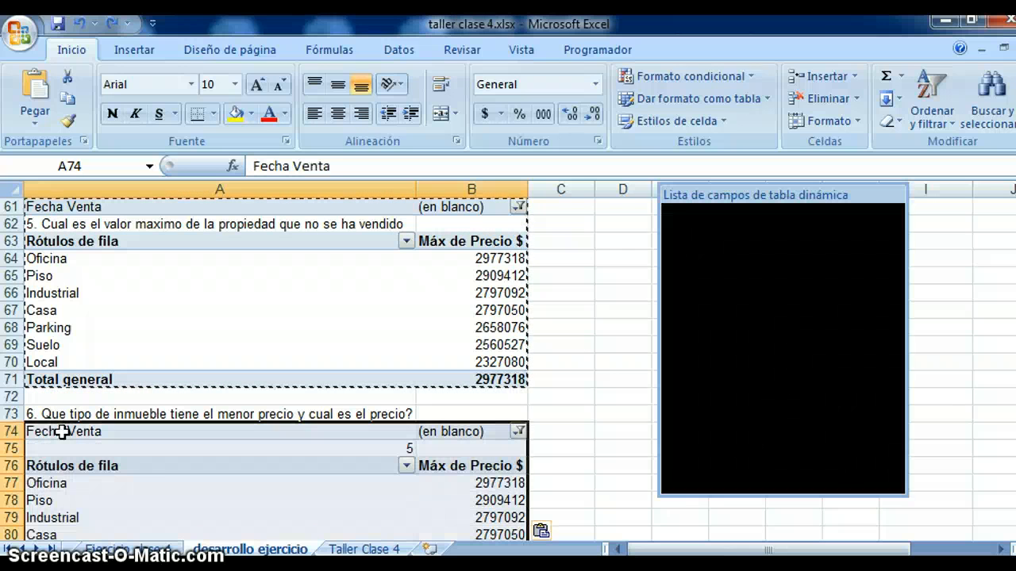
left_click(111, 448)
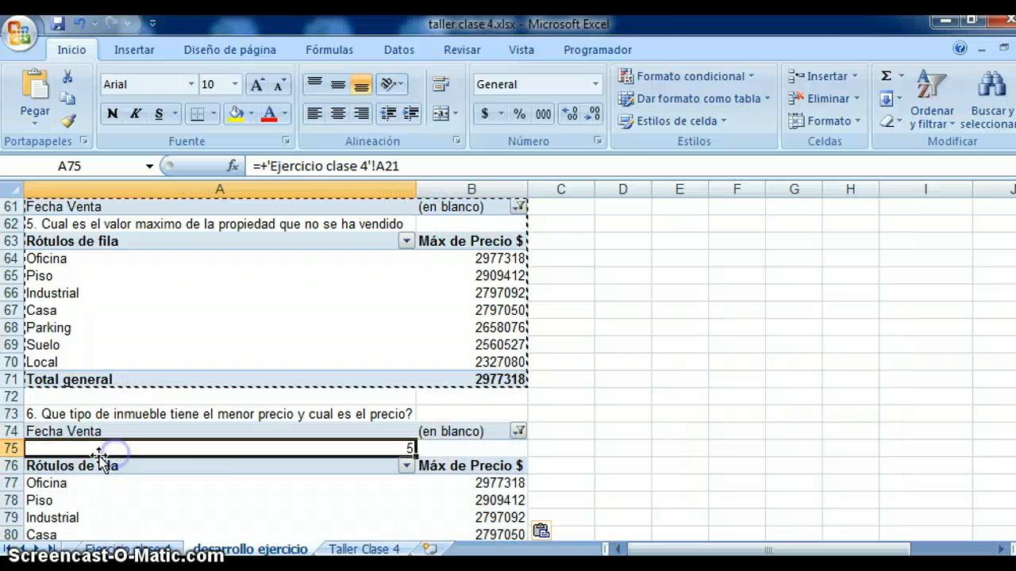
left_click(206, 502)
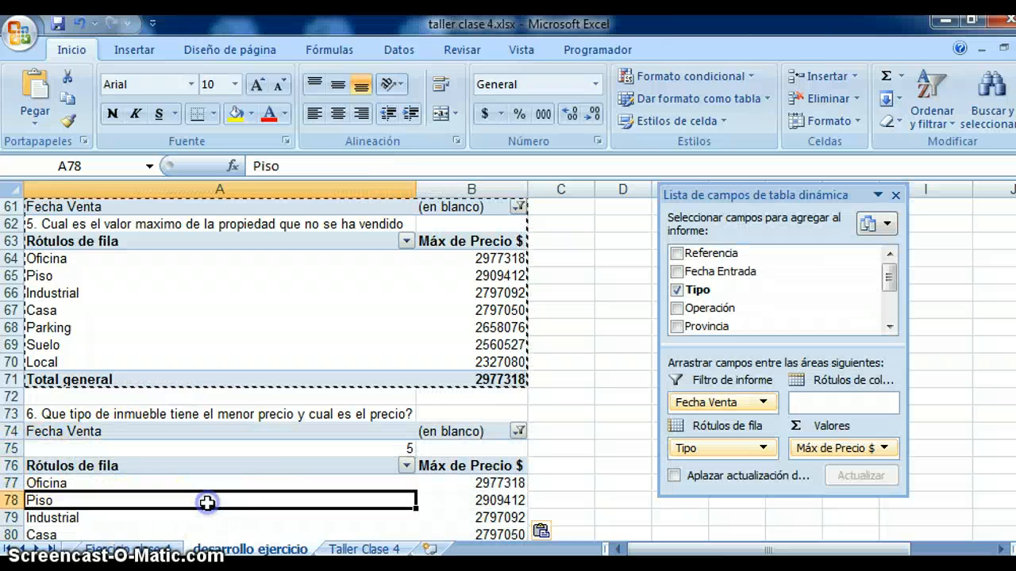
key("Escape")
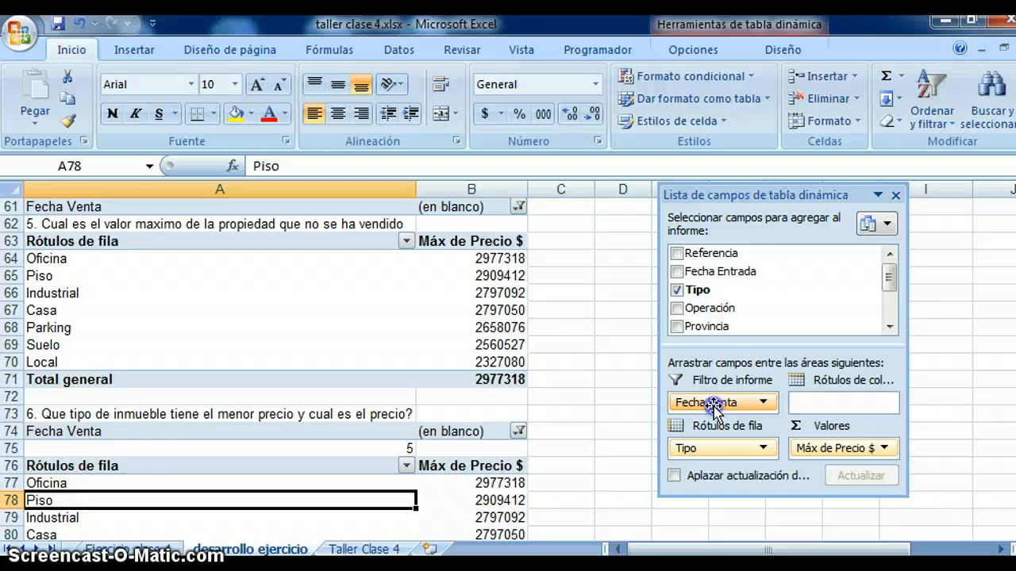
Remove Fecha Venta from the question 6 pivot table's report filter and summarize Precio $ by Mín.
left_click_drag(714, 405, 726, 326)
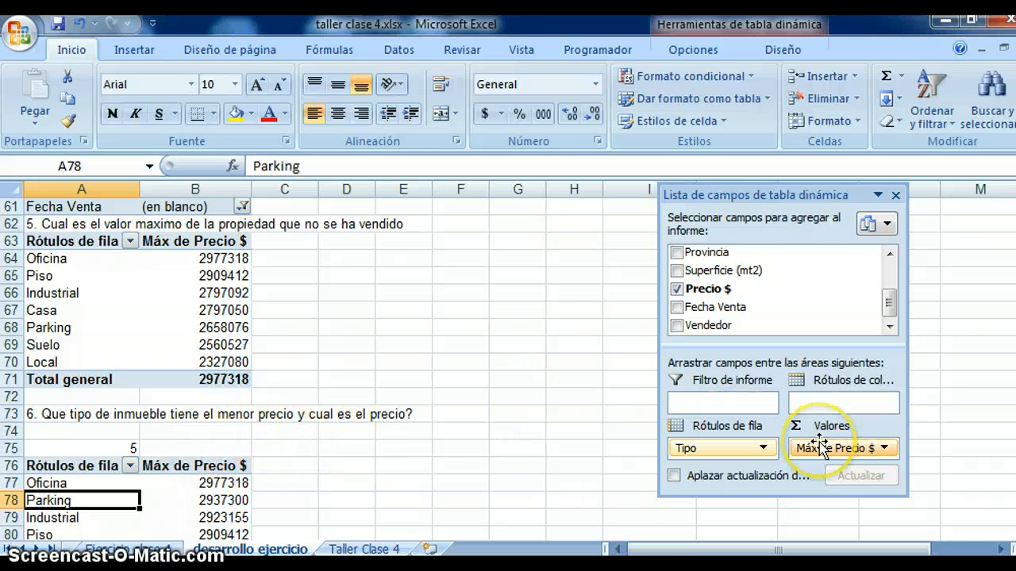
left_click(884, 450)
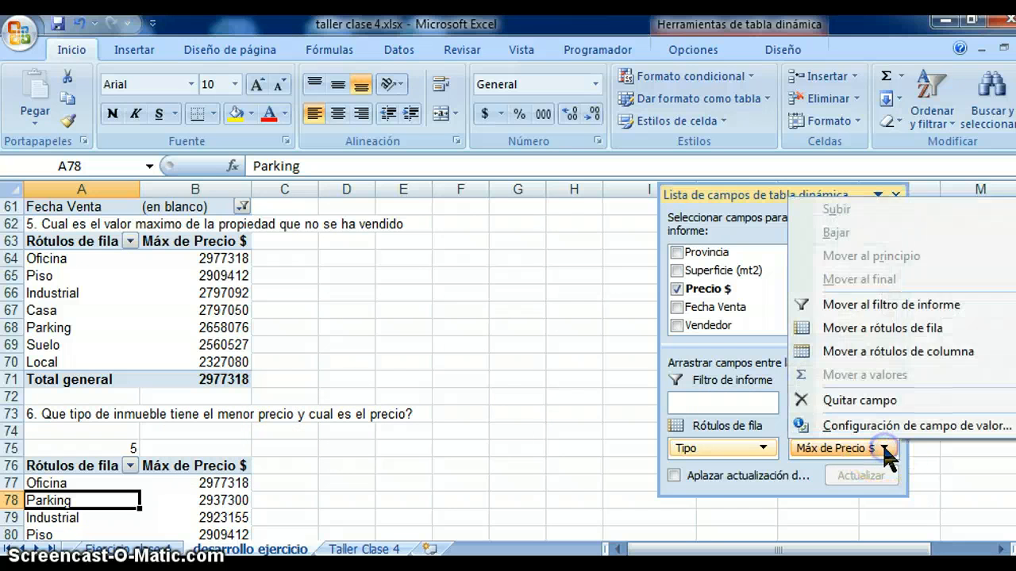
left_click(884, 428)
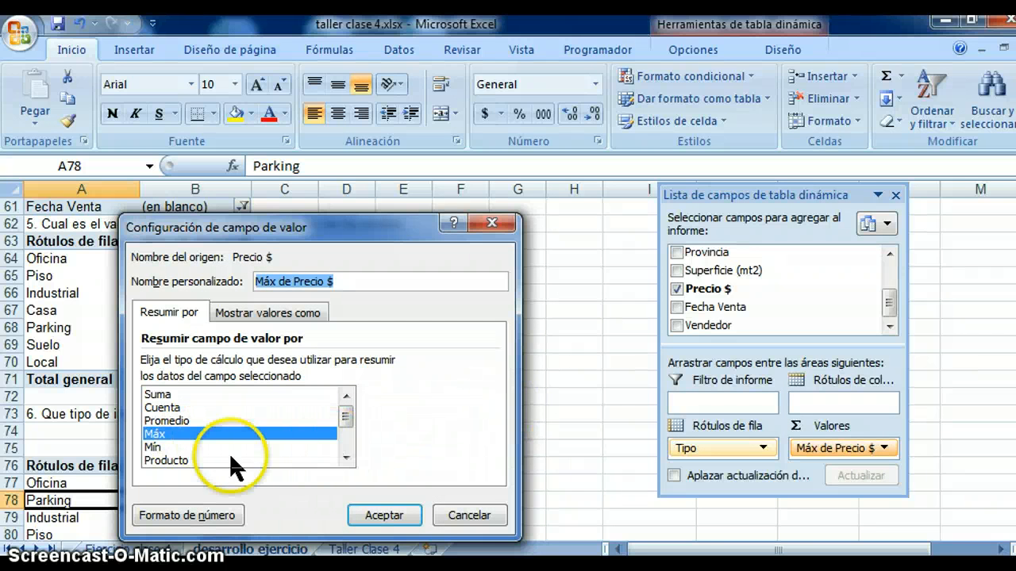
left_click(393, 520)
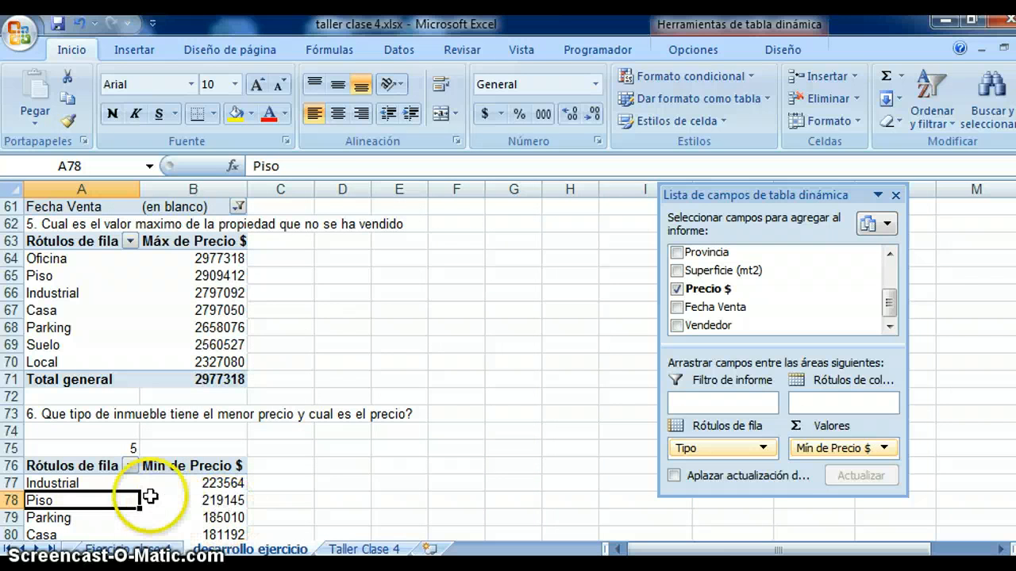
Clear the stray value in cell A75 above the question 6 pivot table.
left_click(107, 445)
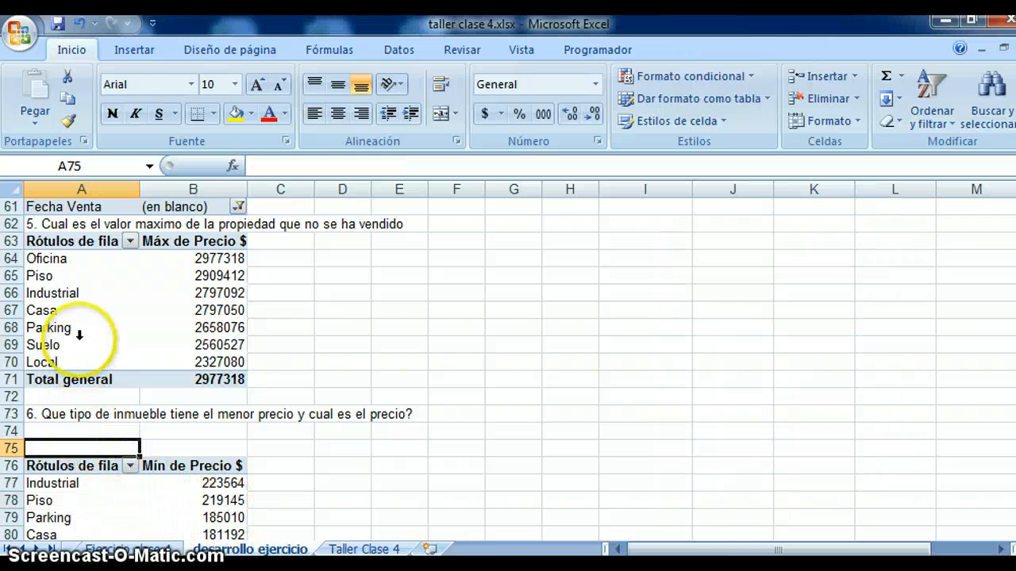
left_click(108, 468)
left_click(127, 530)
left_click(127, 500)
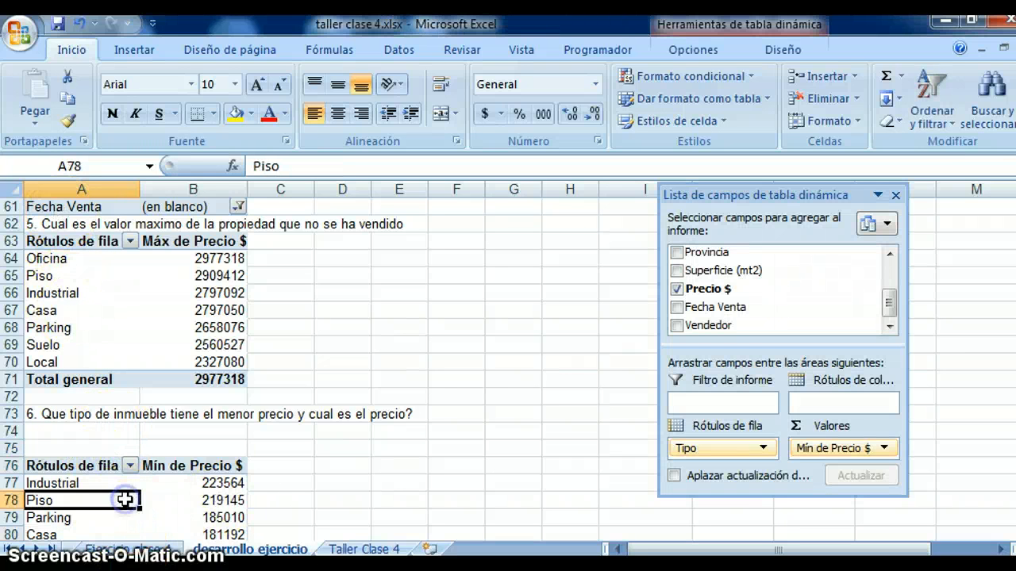
Sort the question 6 pivot table by Mín de Precio $ from smallest to largest.
key("Down")
key("Down")
key("Down")
key("Down")
key("Down")
key("Down")
key("Down")
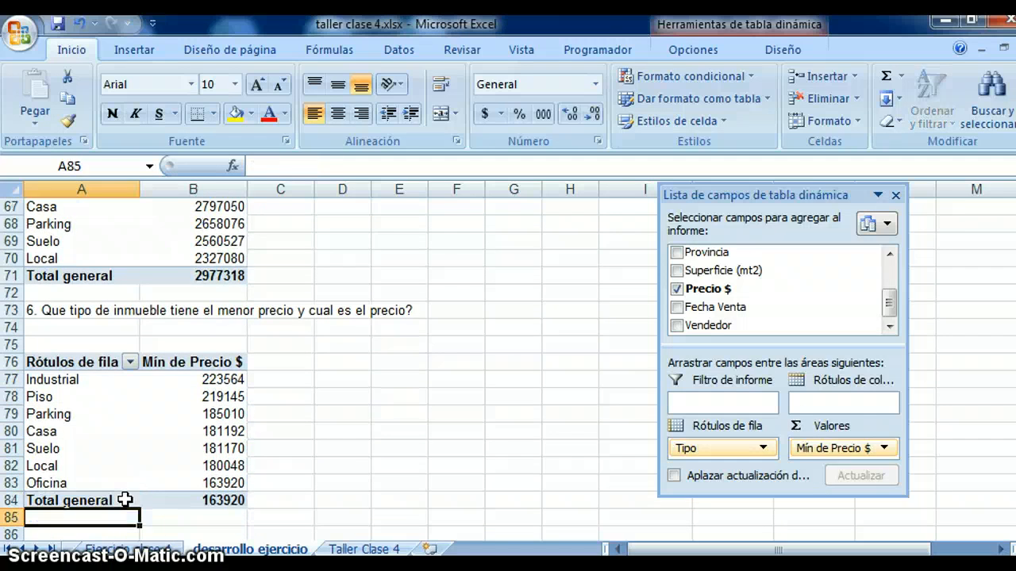
key("Up")
key("Up")
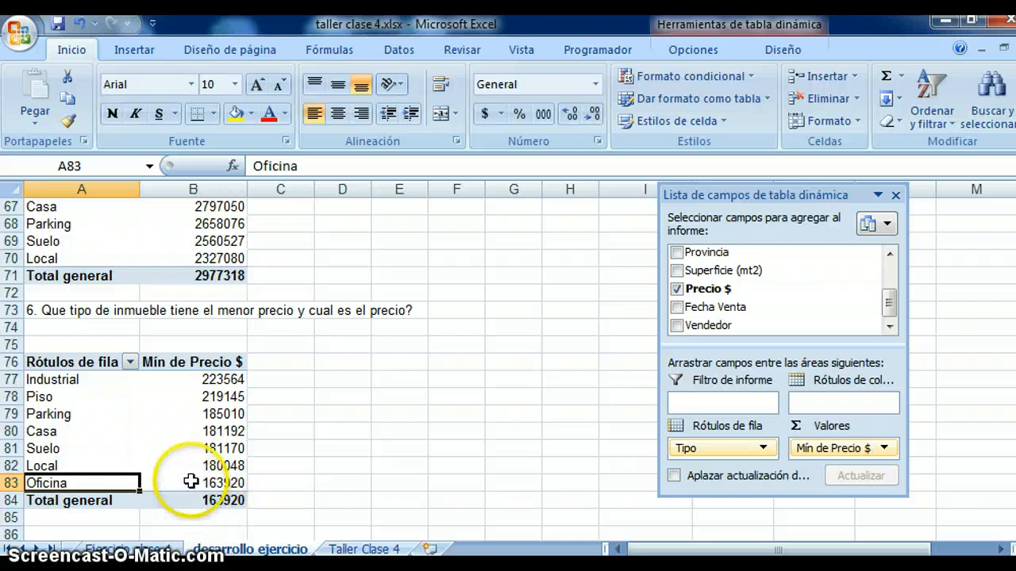
left_click(214, 380)
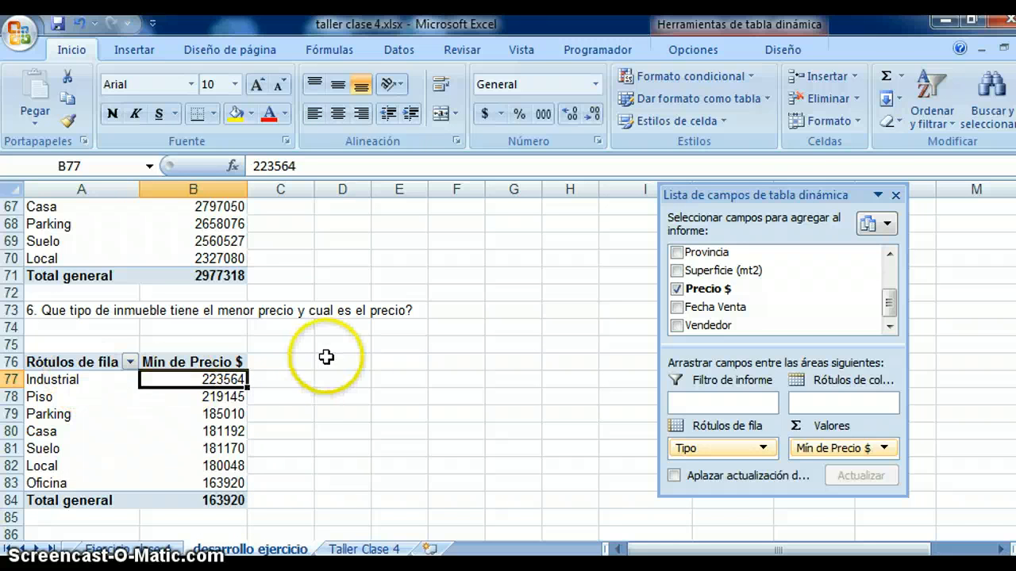
left_click(933, 99)
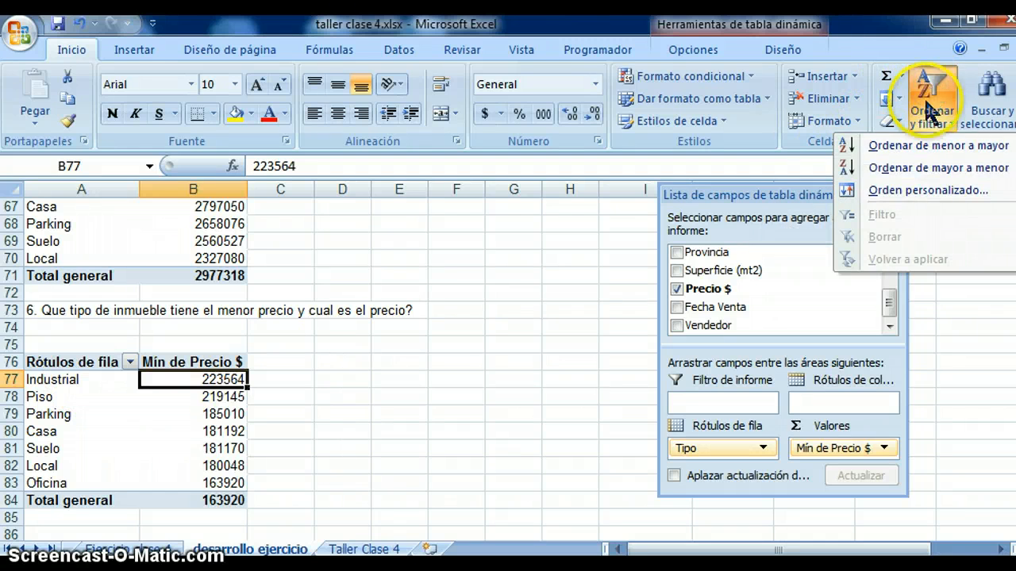
left_click(907, 145)
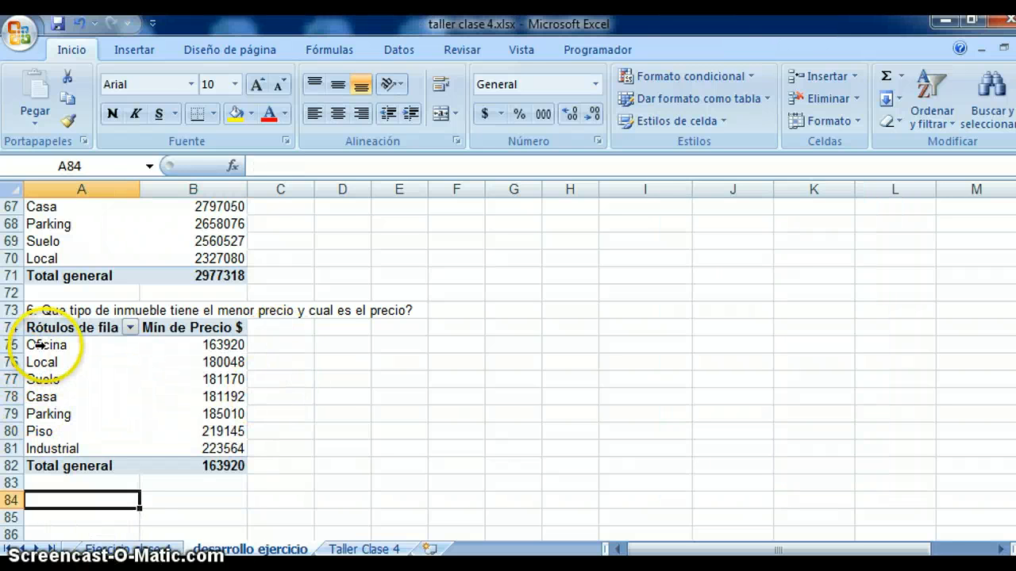
Highlight the Oficina row, A75:B75, of the question 6 pivot table with yellow fill.
left_click_drag(227, 337, 91, 344)
left_click(236, 114)
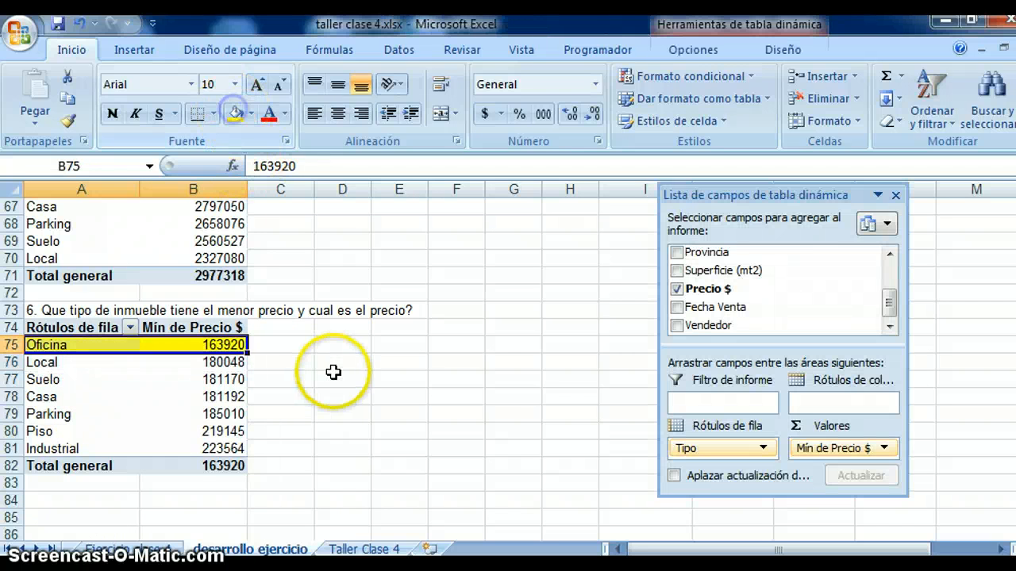
left_click(334, 373)
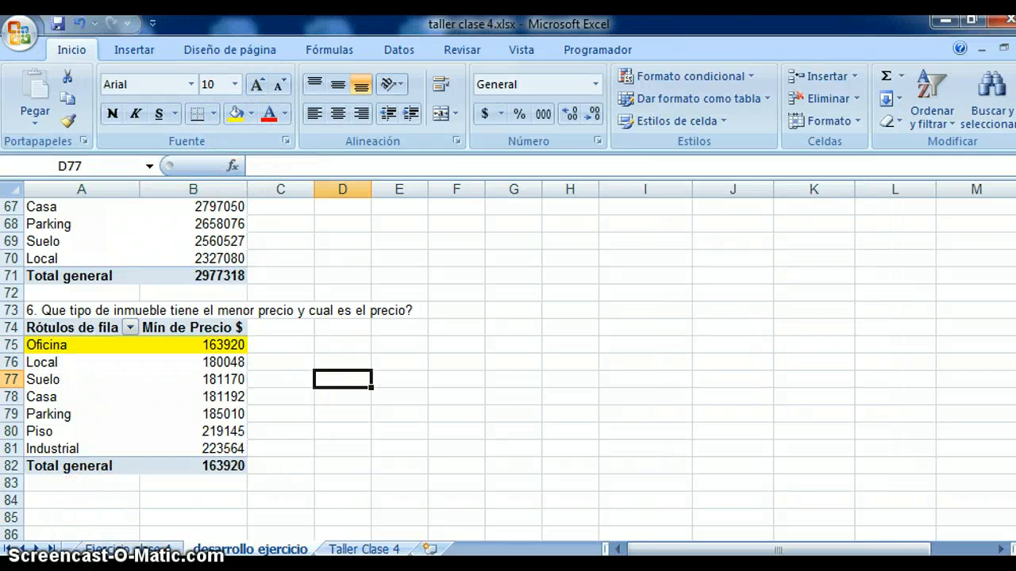